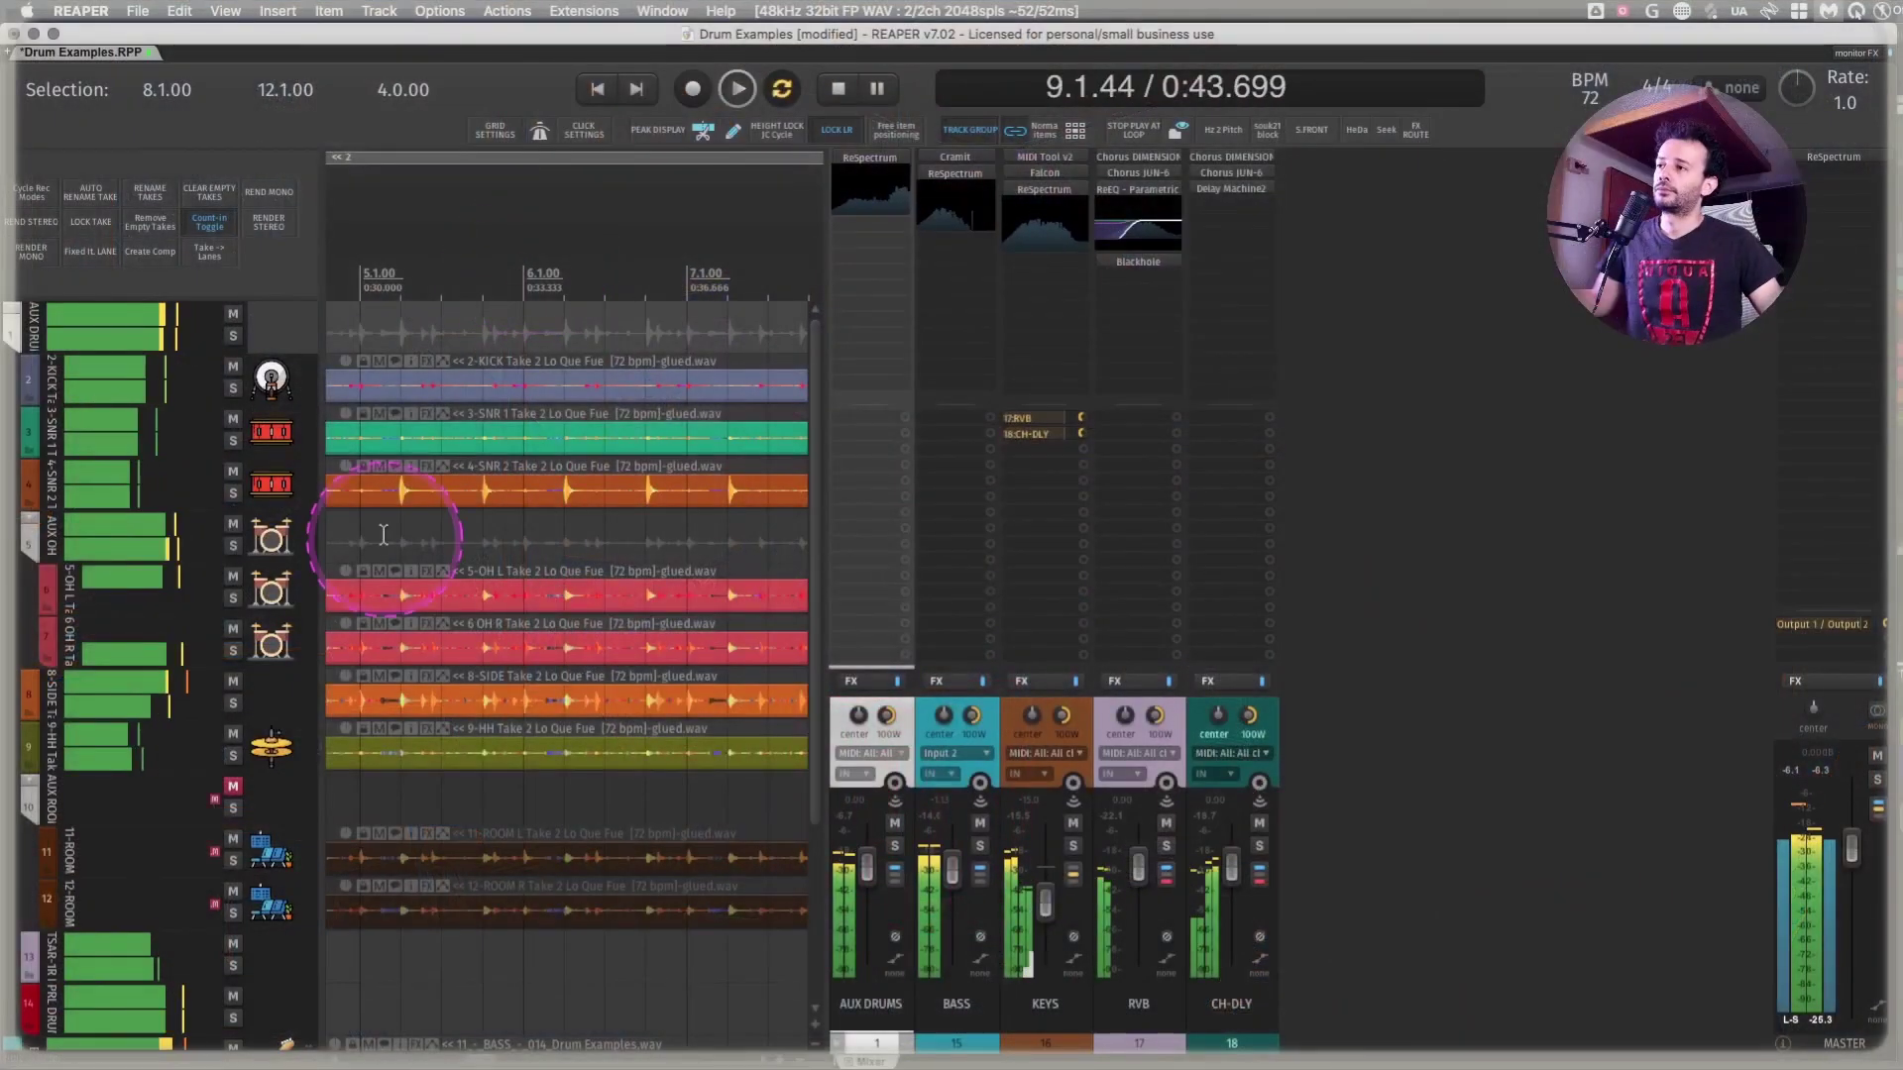
Widen the arrange area to show the whole 8.1.00 to 12.1.00 time selection and stop the playback
drag(824, 560, 1278, 533)
scroll(998, 529, down, 1)
scroll(998, 527, right, 3)
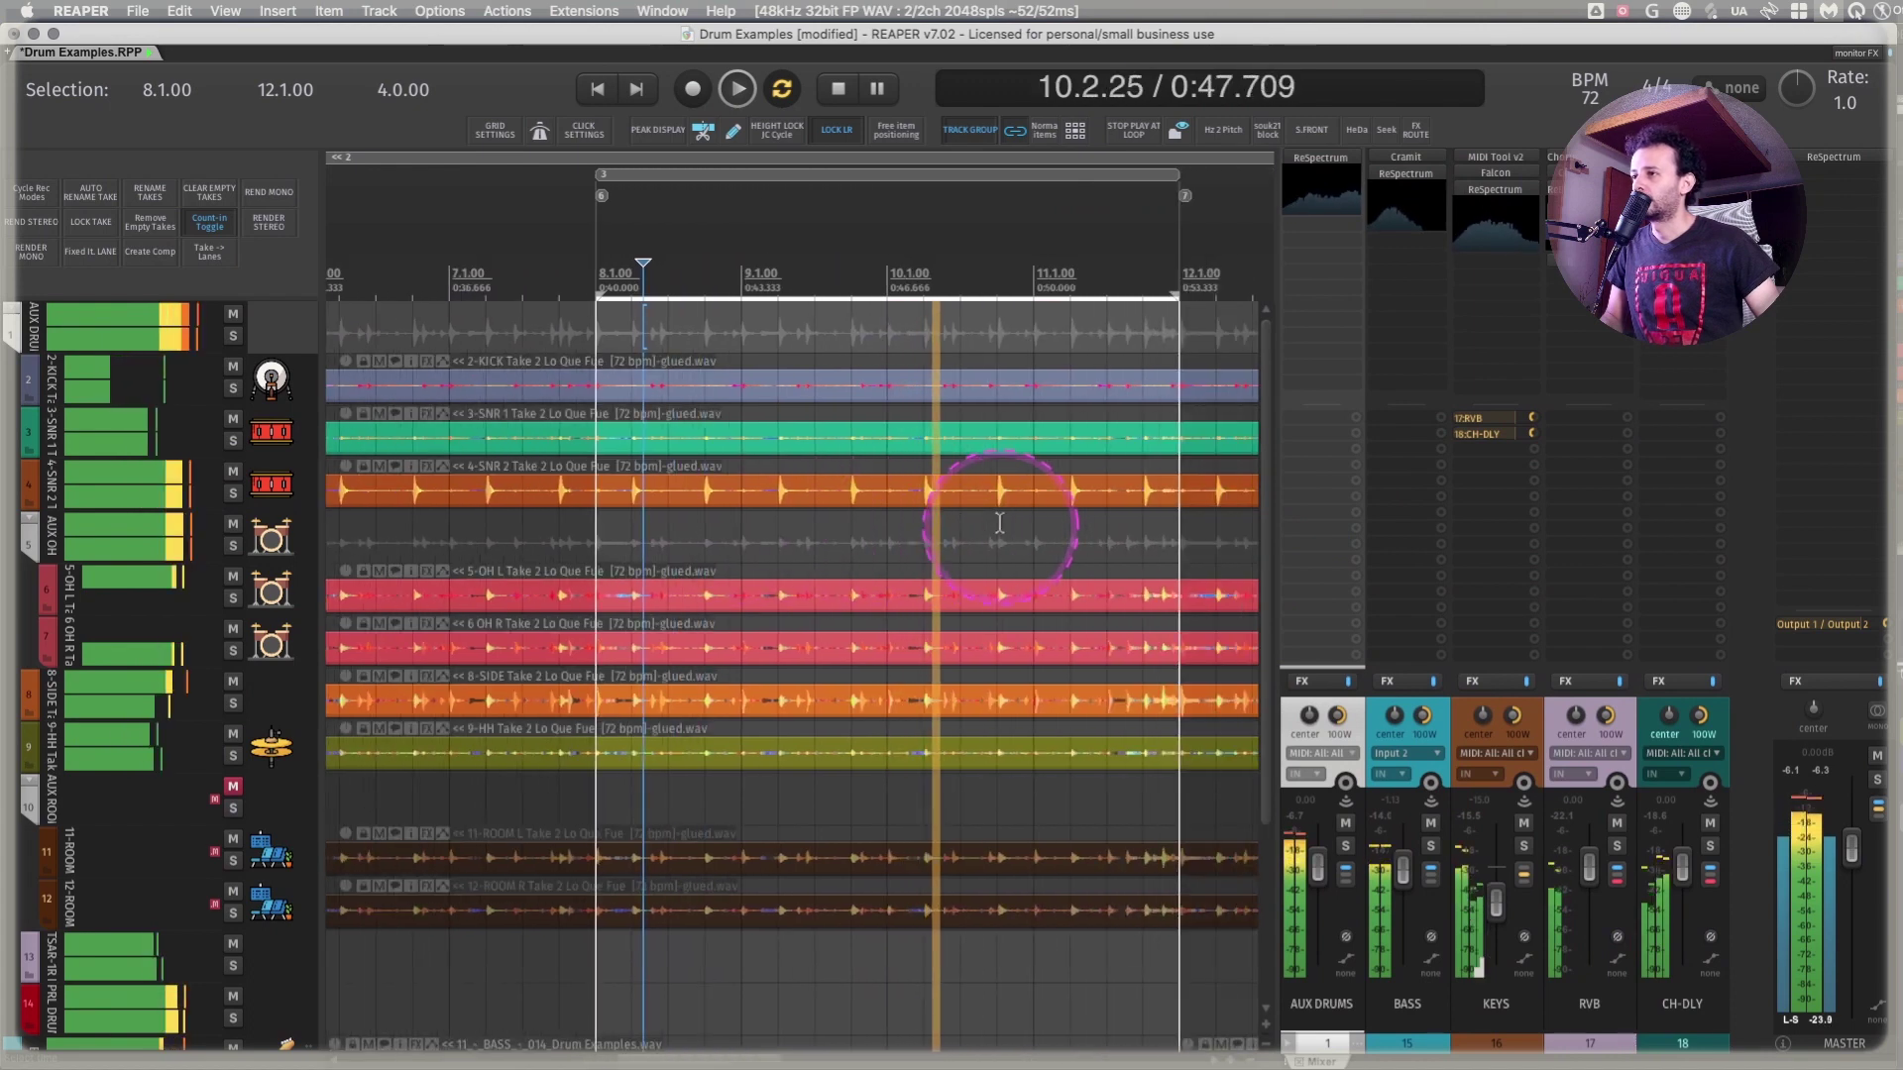
key(space)
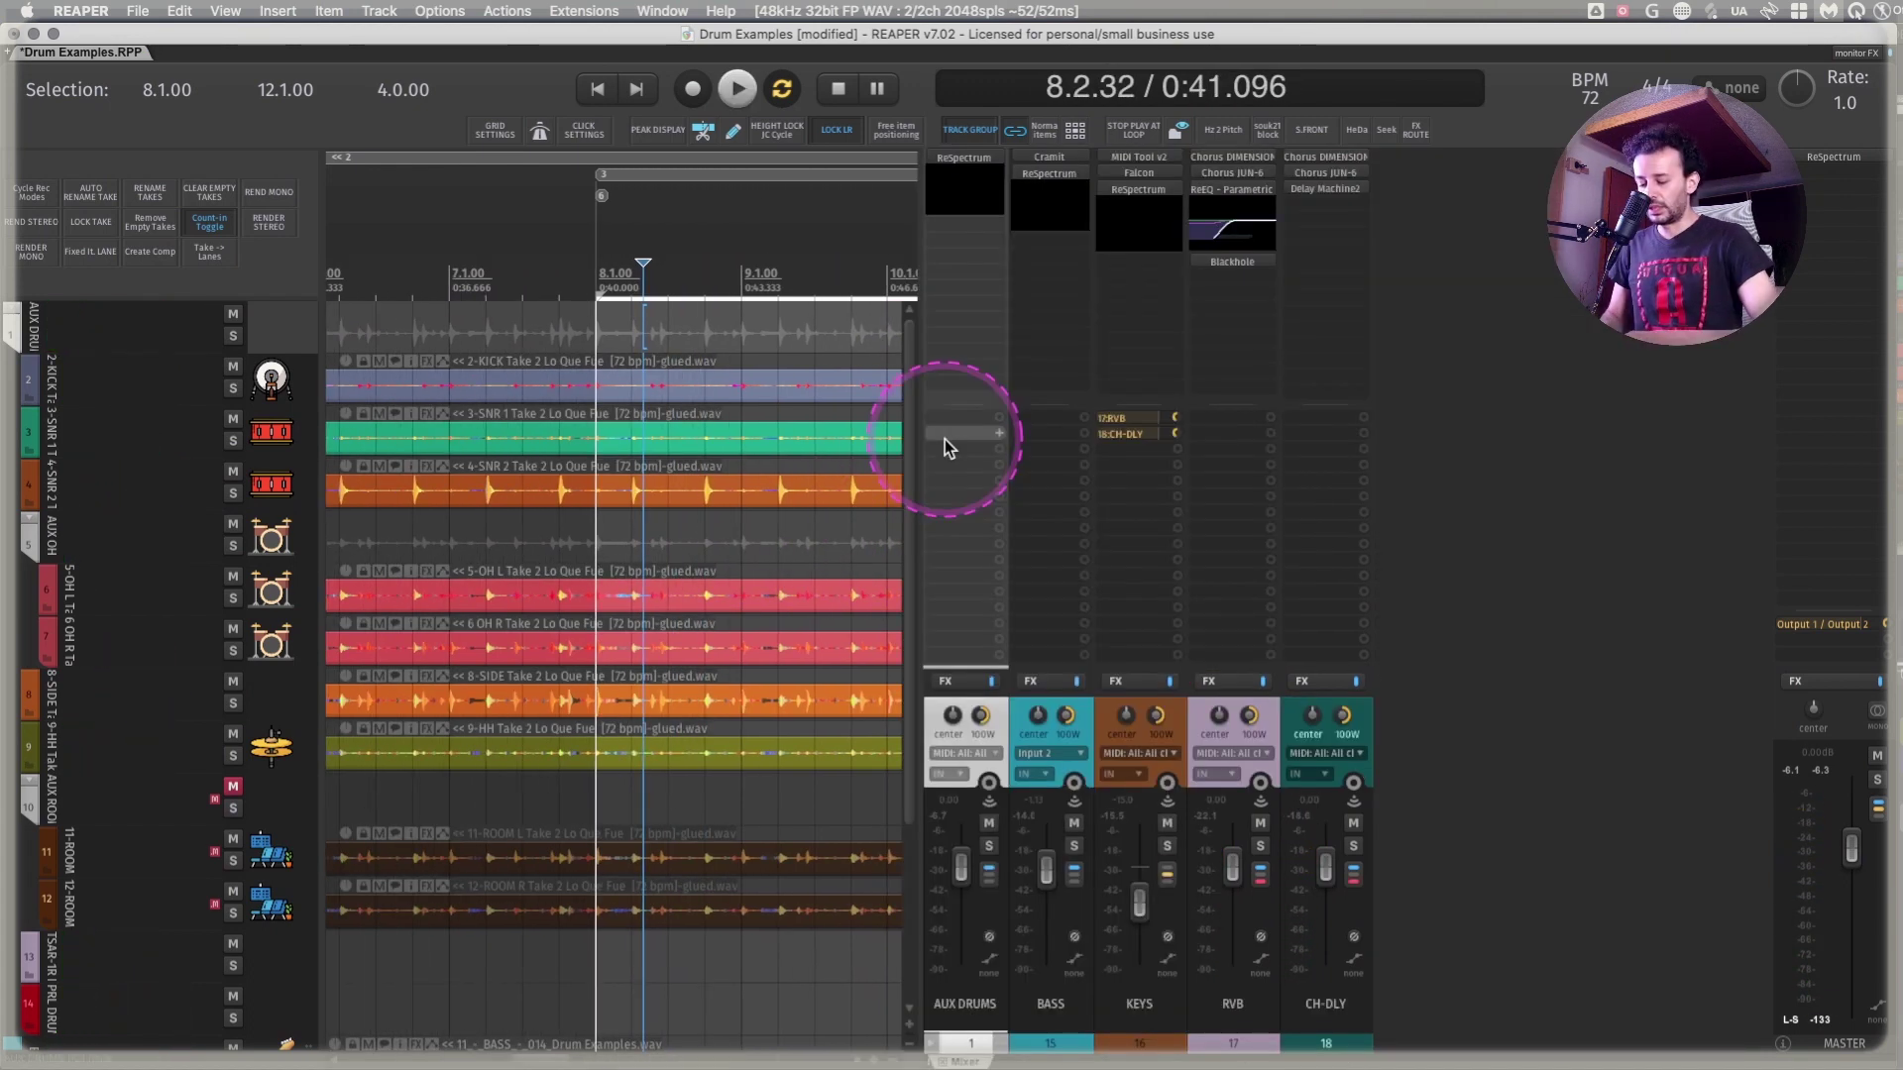
Open the menu customization window from the action list and look through its menu contexts, keeping Sends extended mixer context
key(shift+slash)
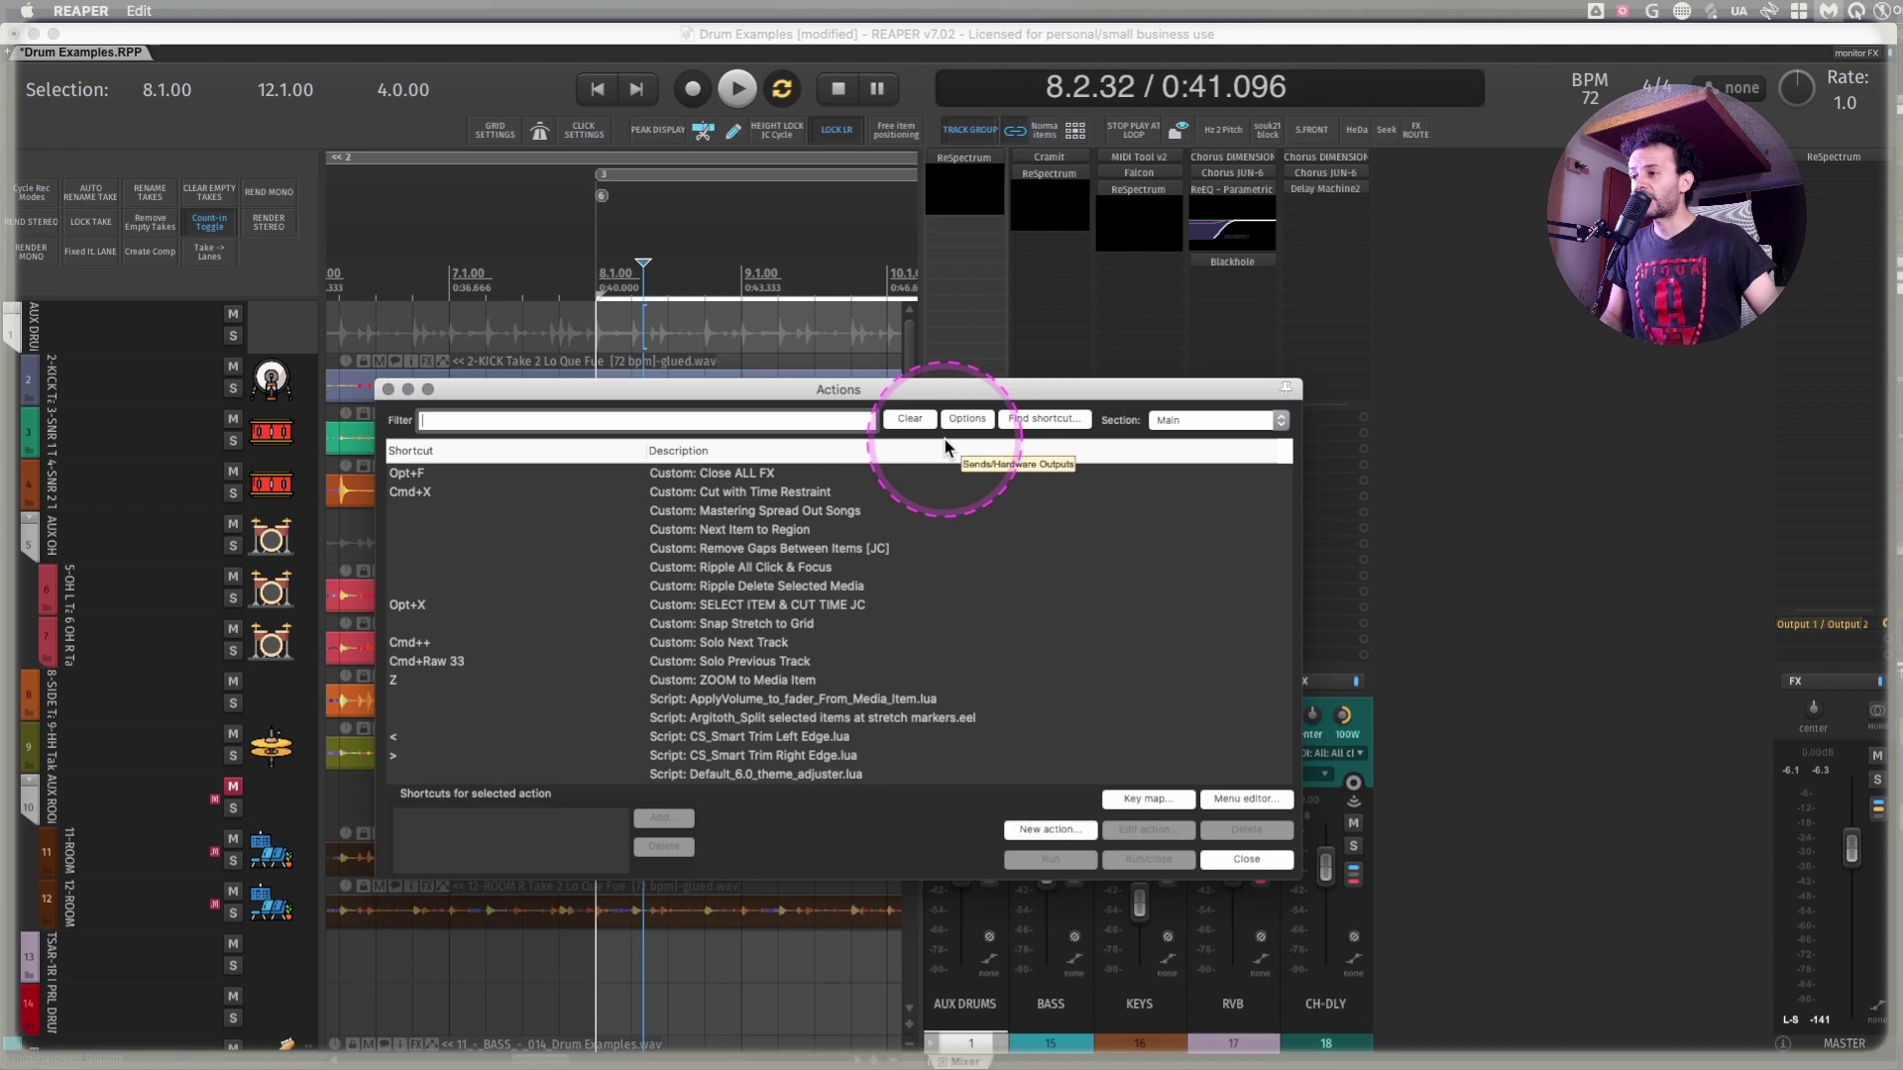
click(1245, 799)
drag(1076, 360, 941, 311)
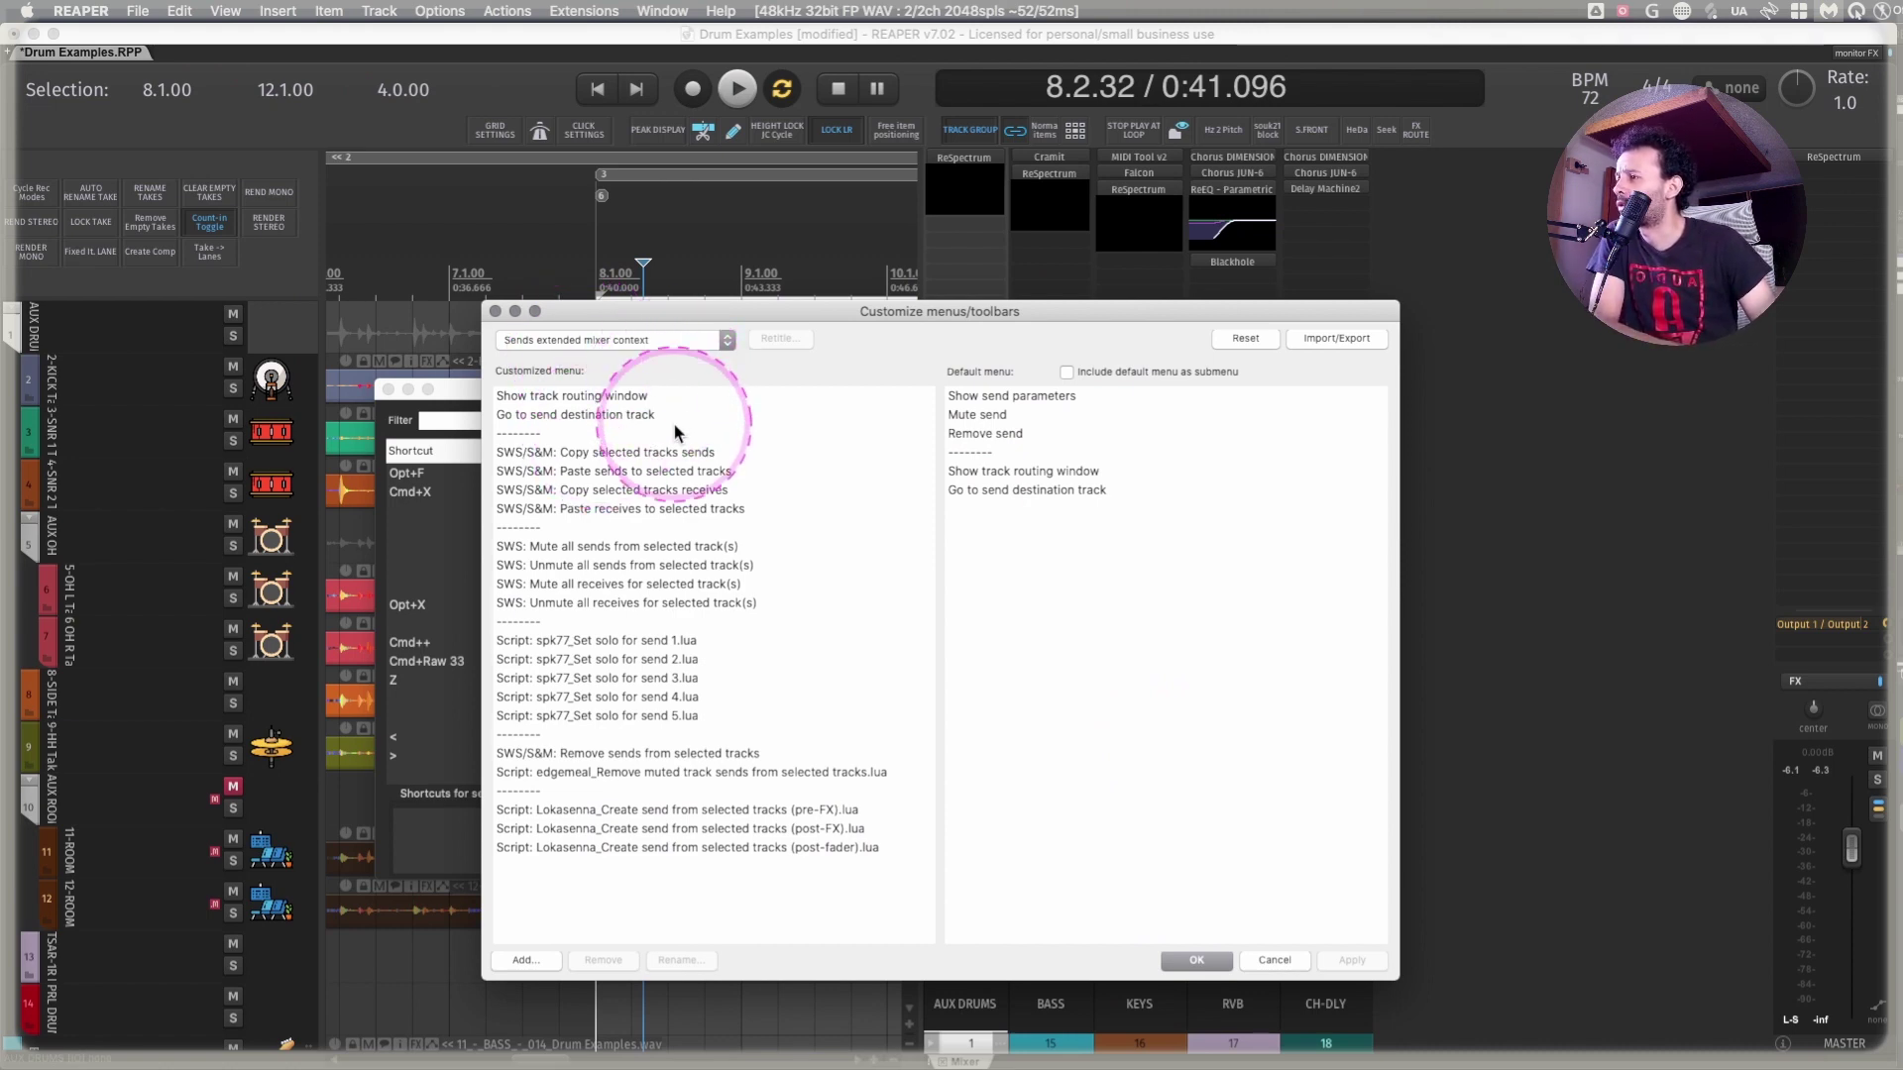
click(616, 343)
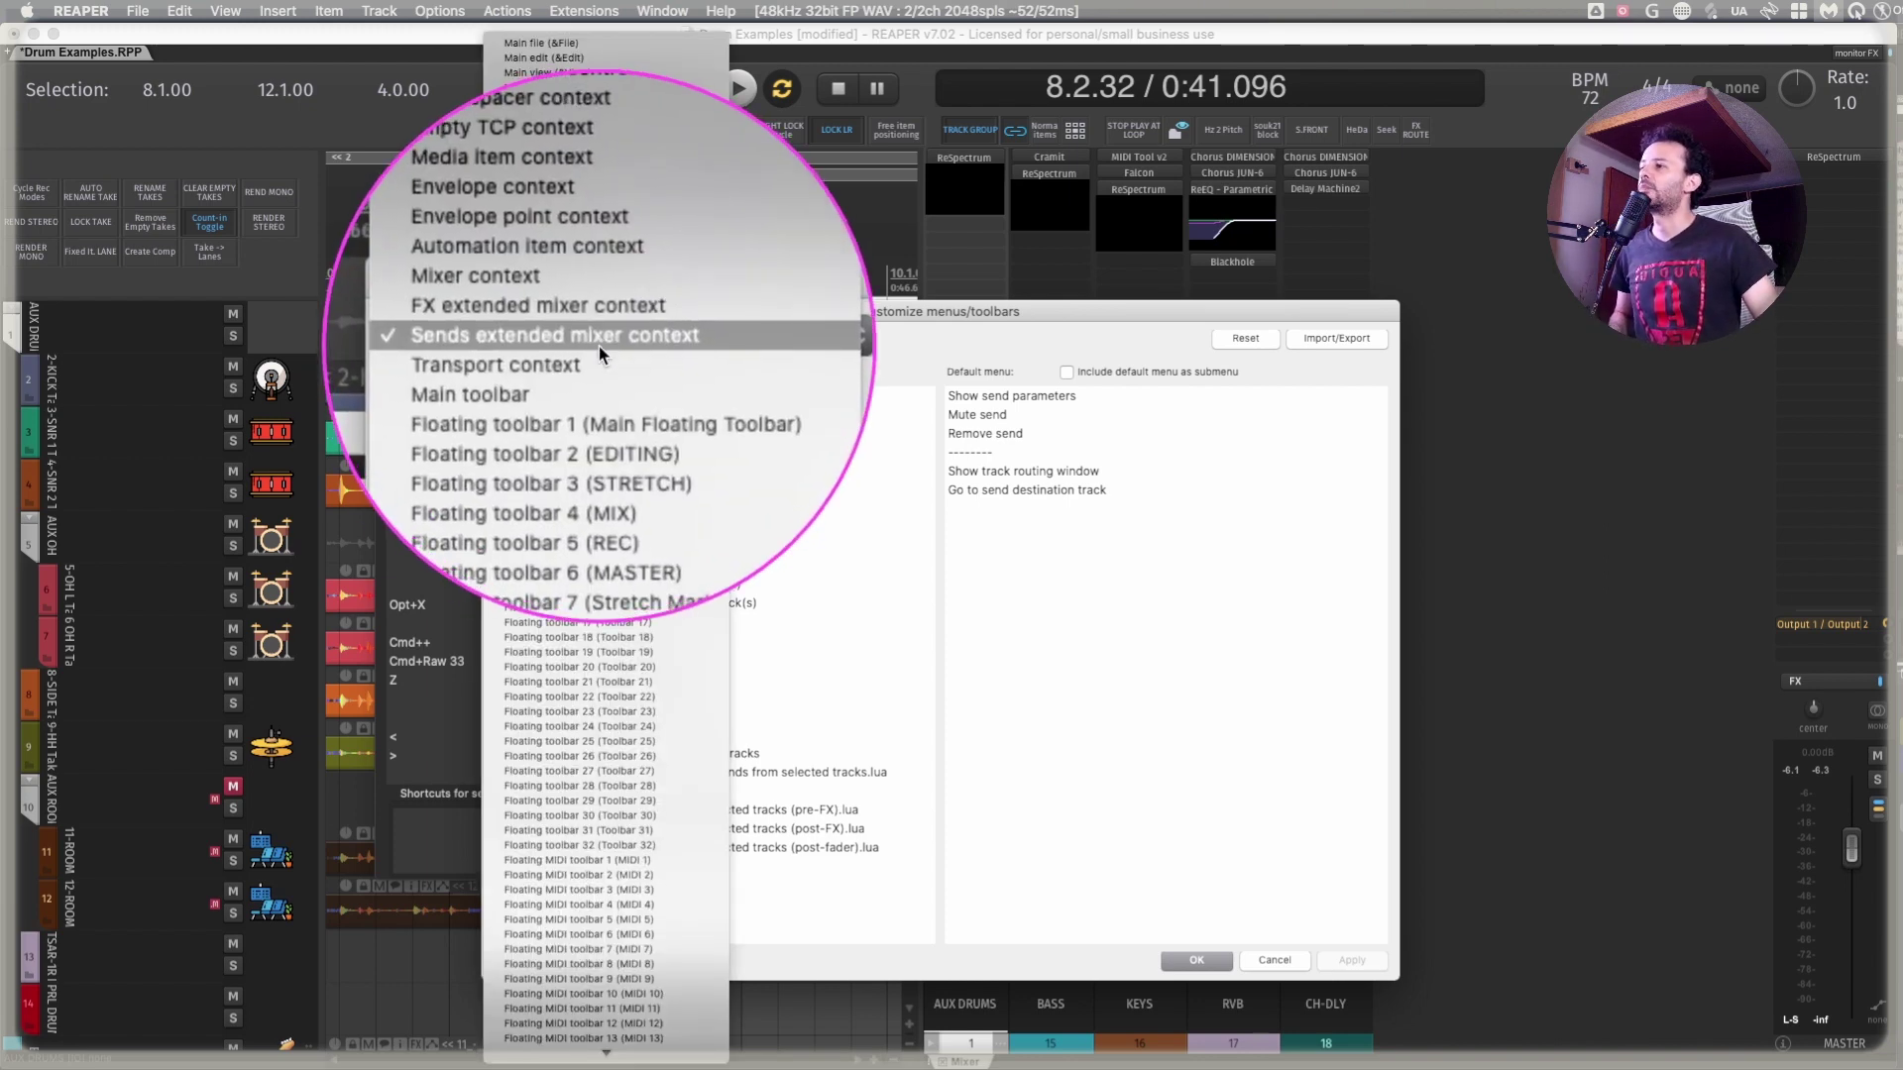
click(836, 349)
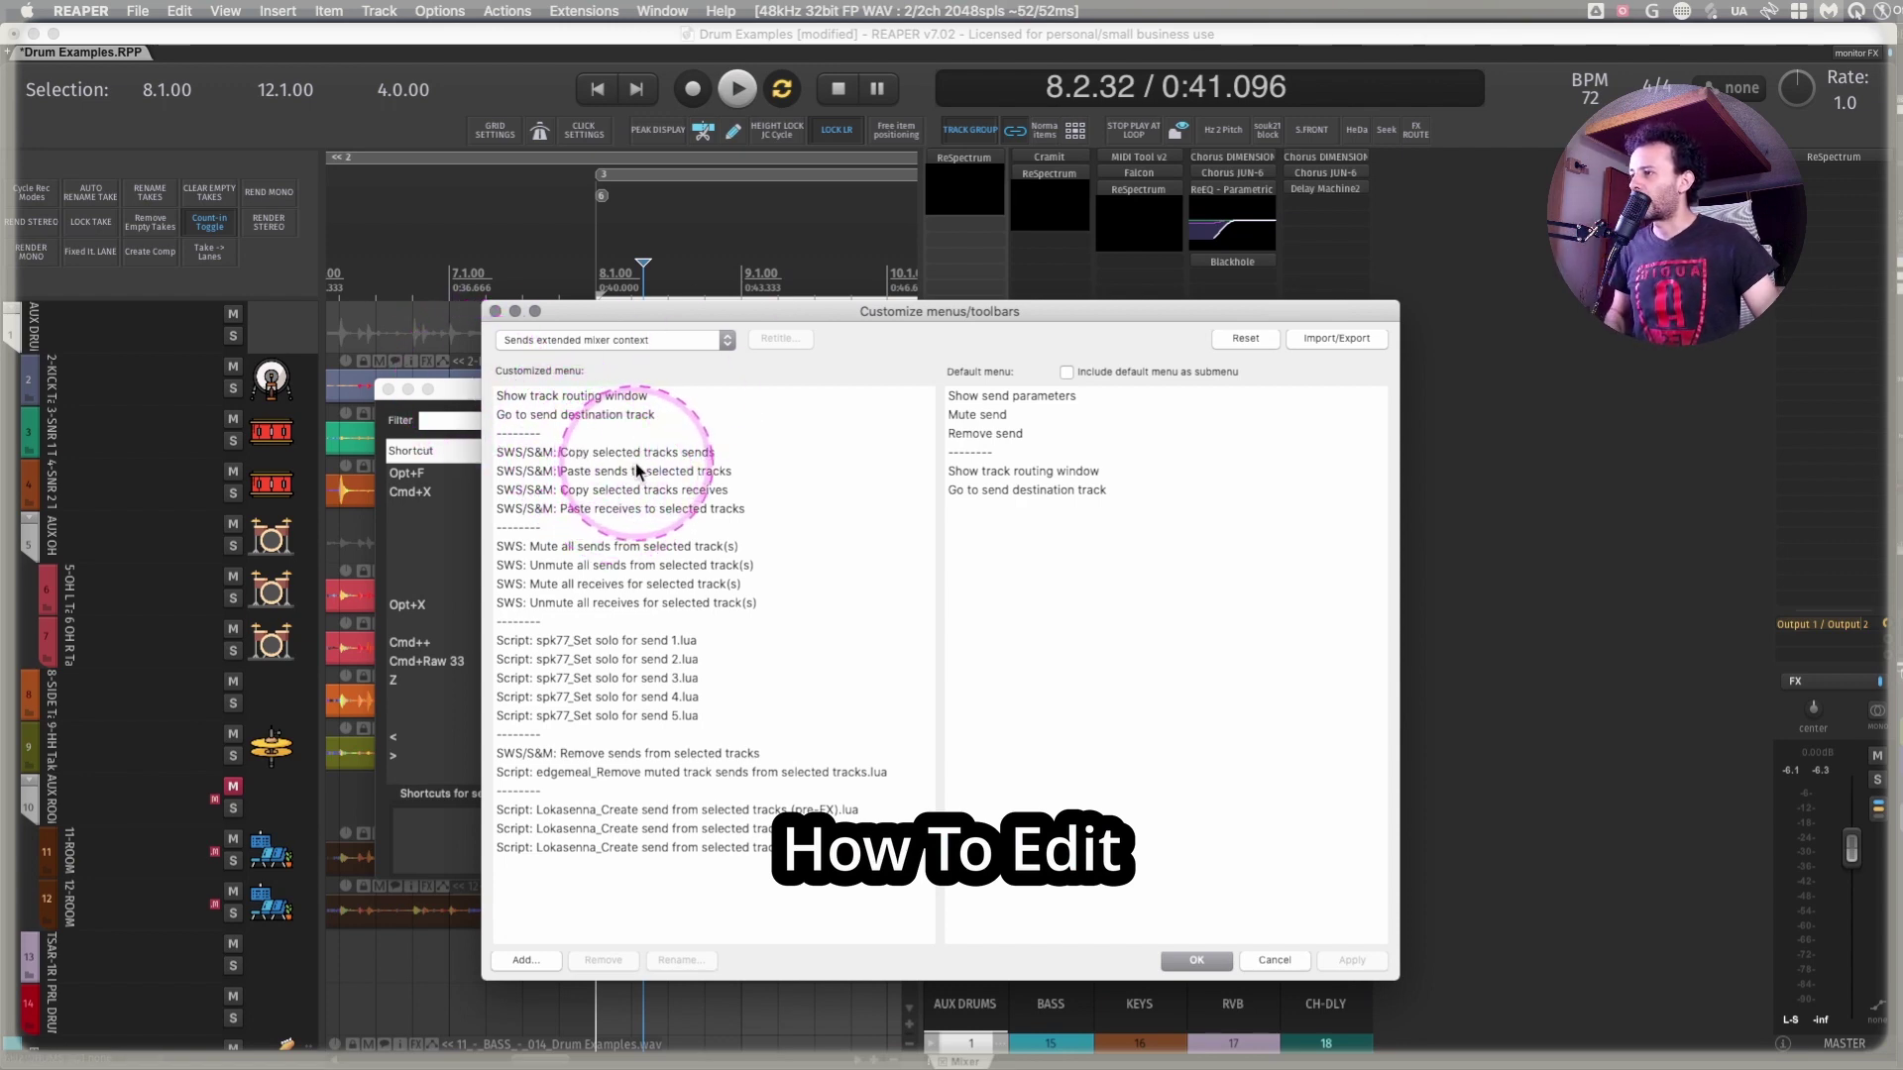
Open the action picker for a new menu entry and filter the actions by "COPY SELECTED SENDS"
key(ctrl+alt+m)
right_click(456, 395)
click(469, 412)
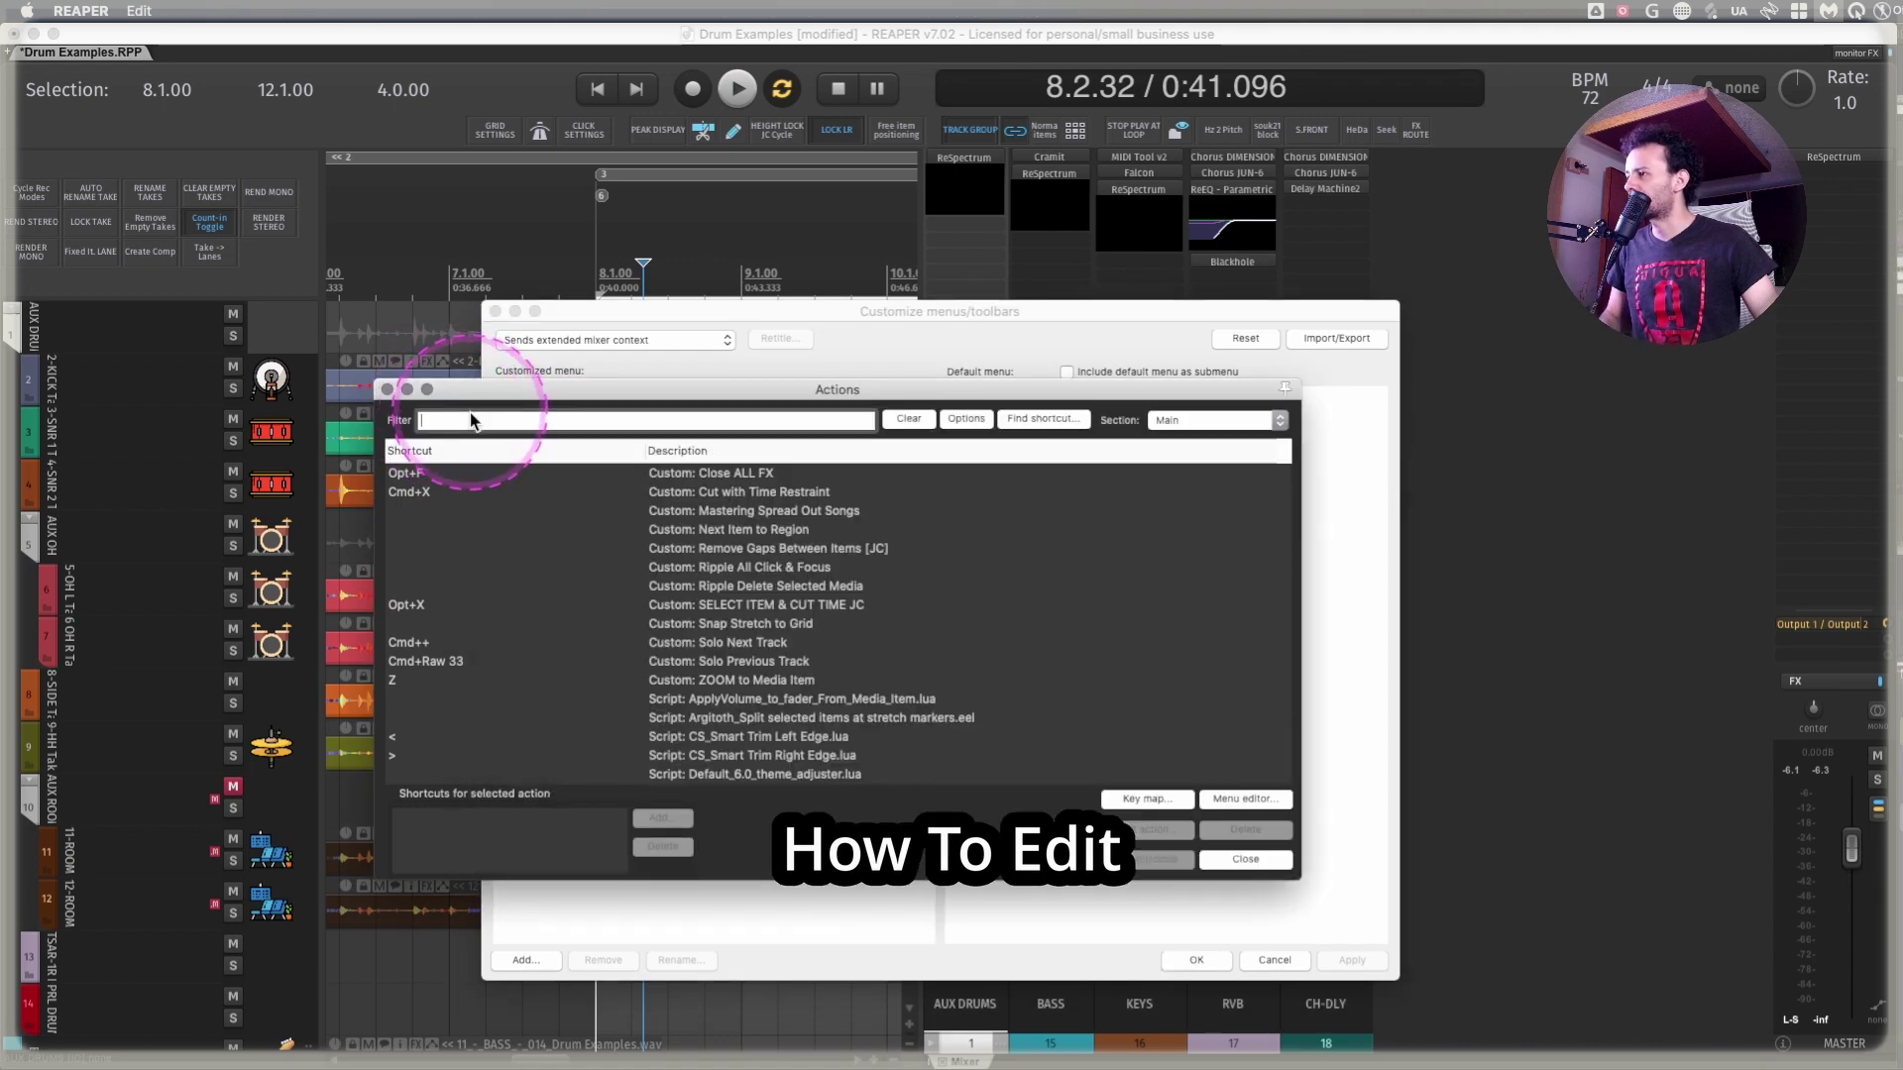
text(COPY SELECTED SENDS)
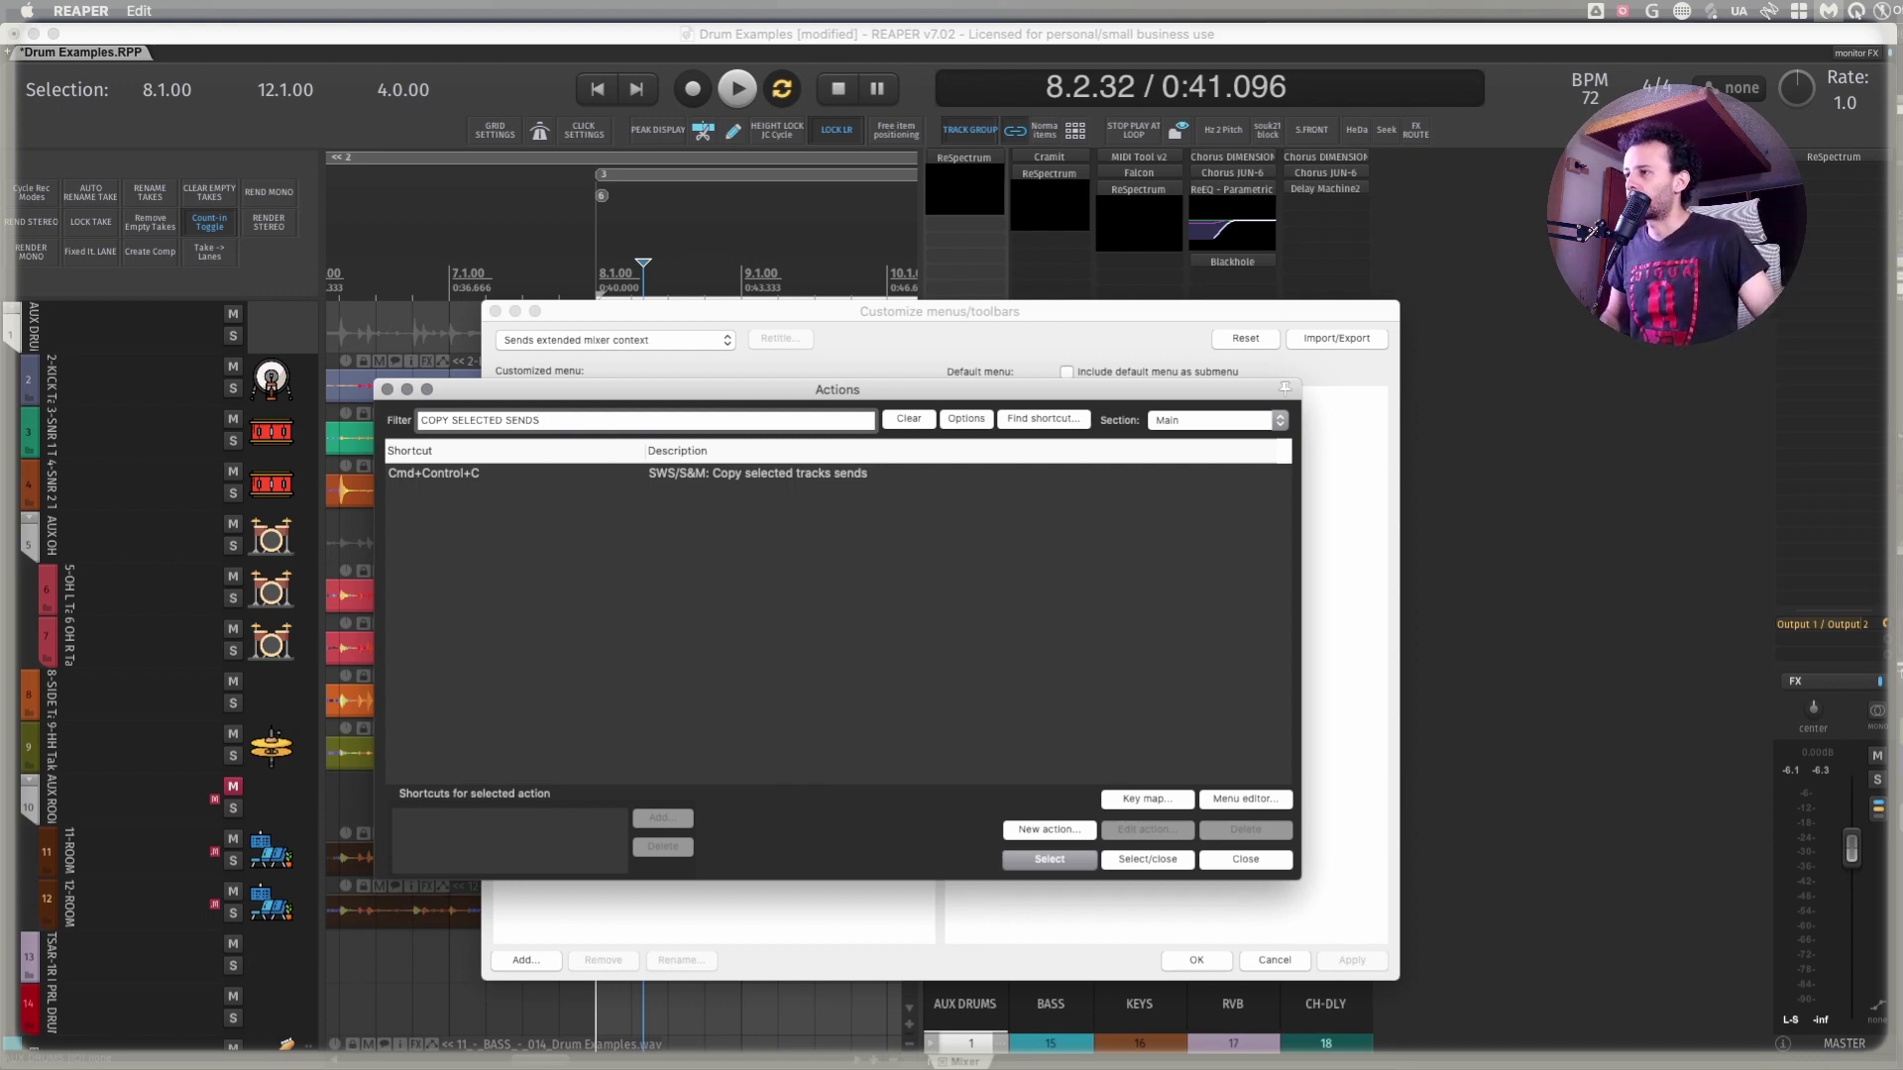
Add SWS/S&M: Copy selected tracks sends to the end of the sends menu, apply it, and check the mixer's sends context menu
click(525, 474)
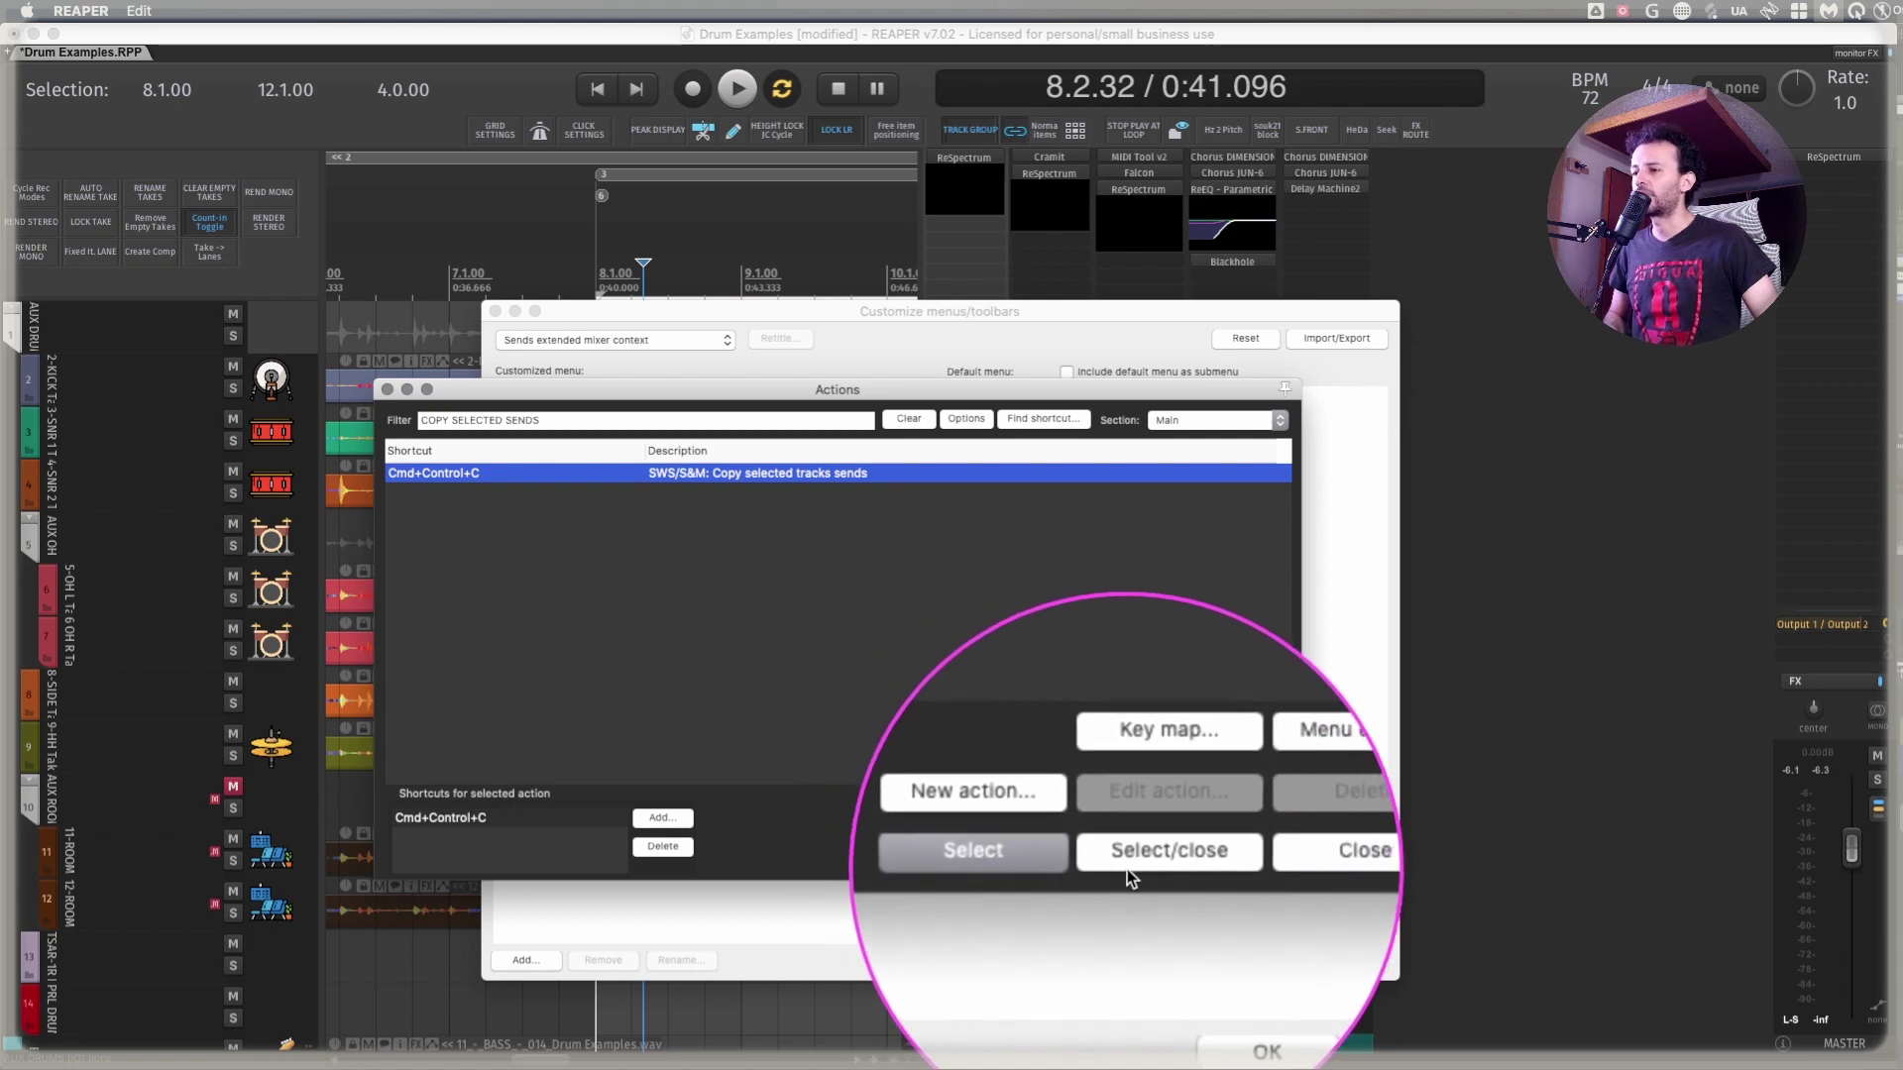
click(1010, 856)
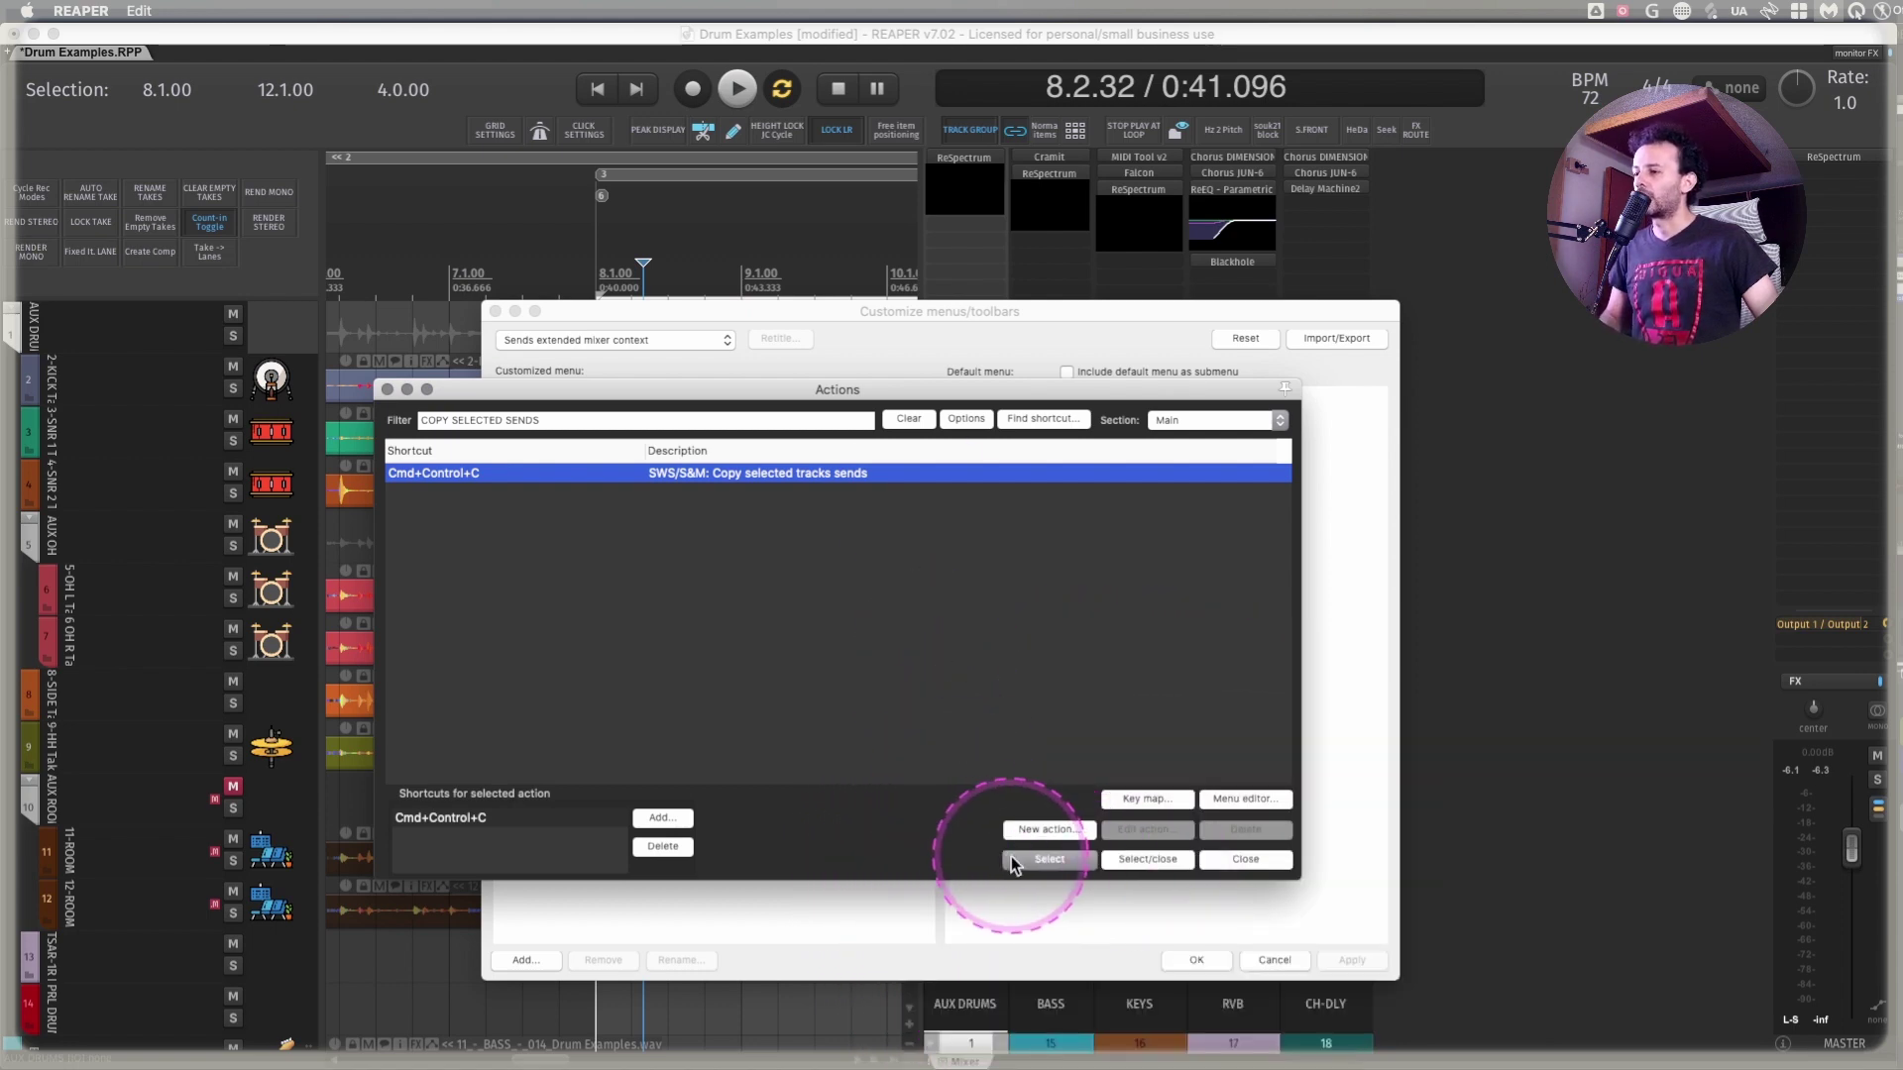
drag(874, 390, 1402, 429)
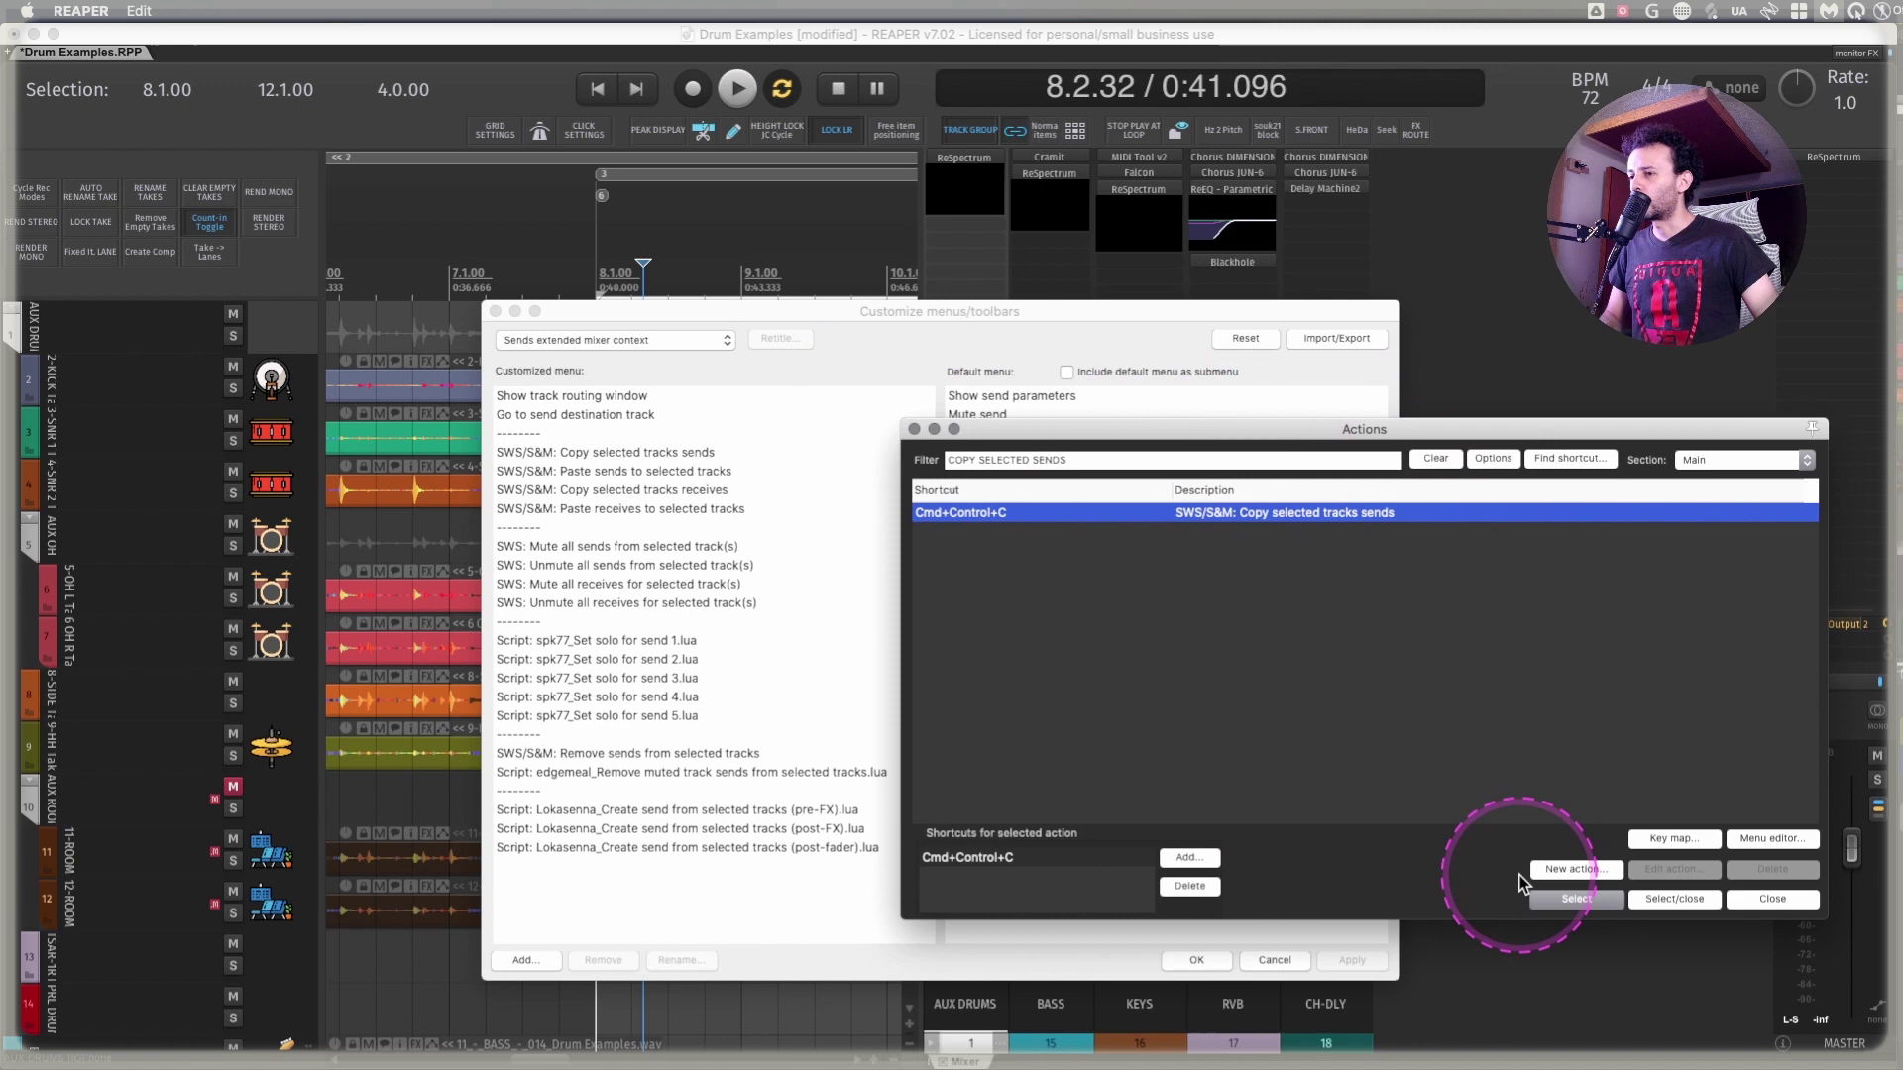
click(1565, 897)
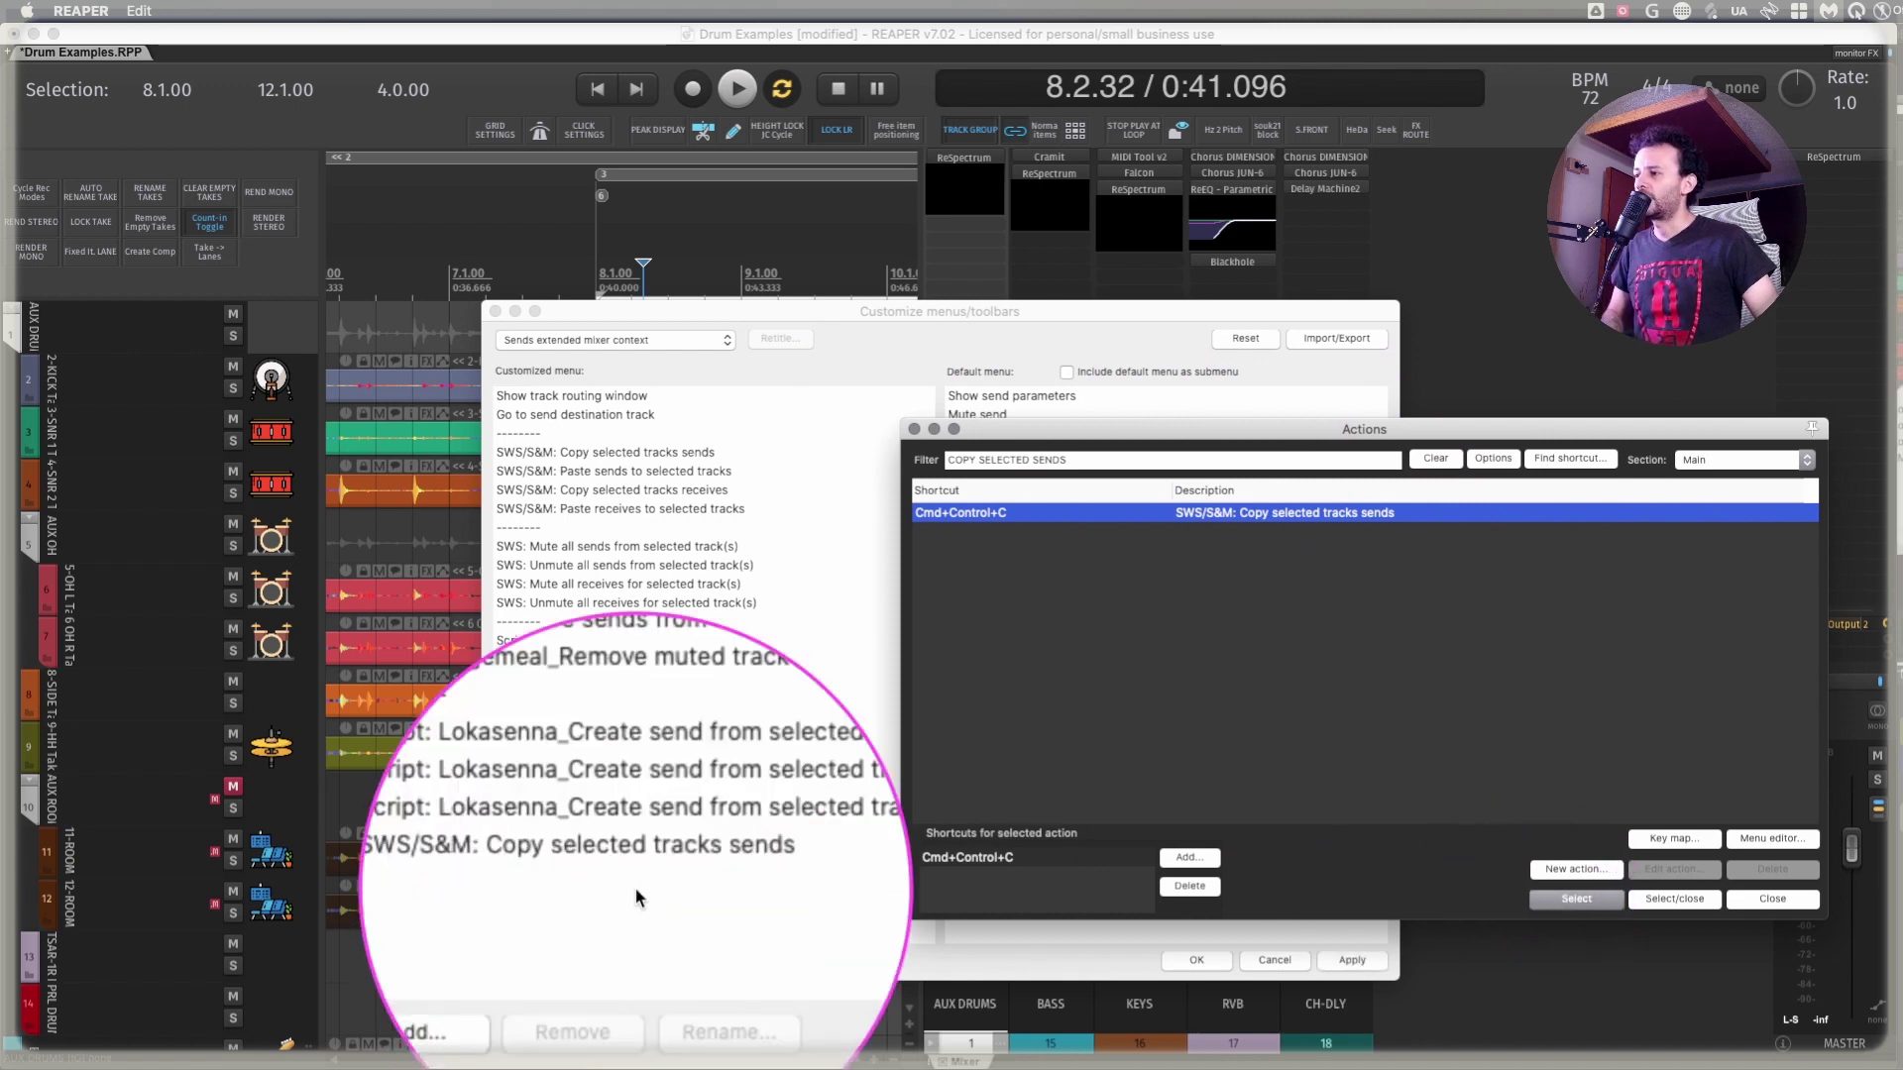
click(1772, 899)
click(1350, 959)
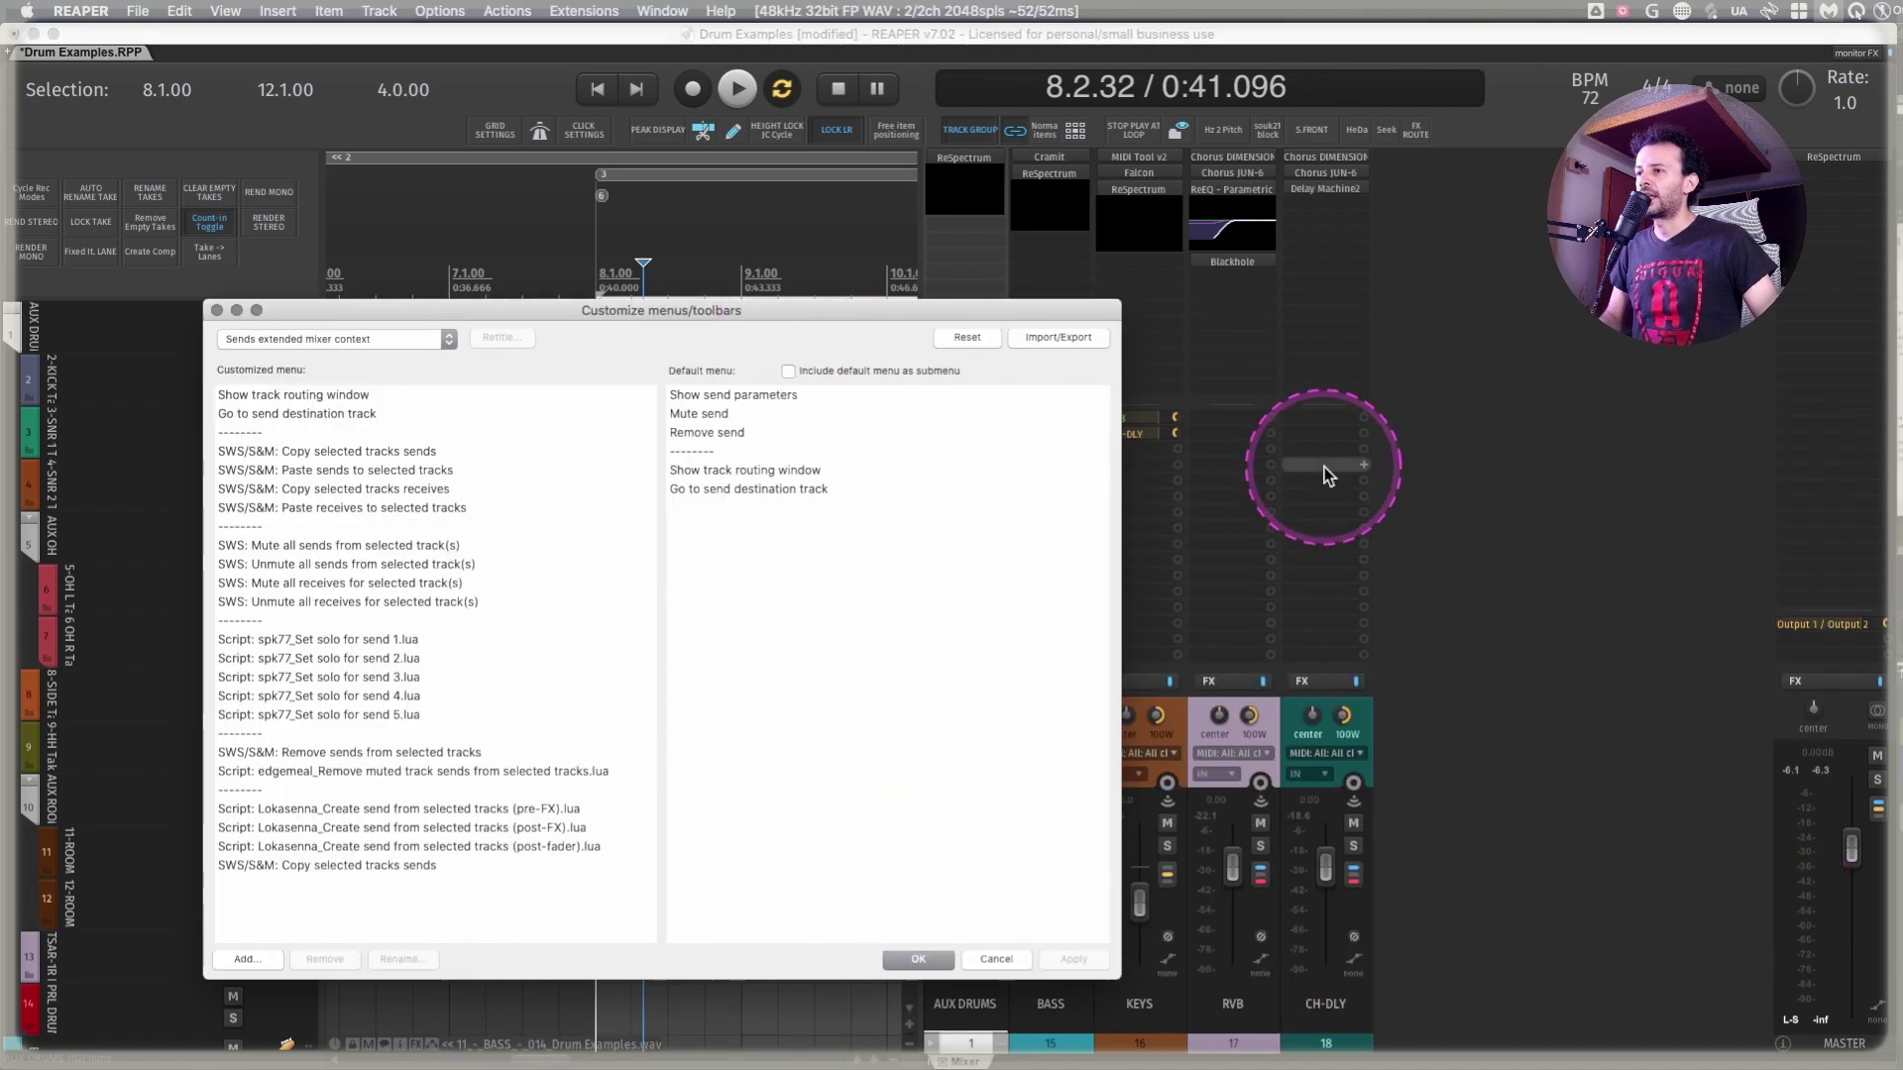
right_click(1231, 465)
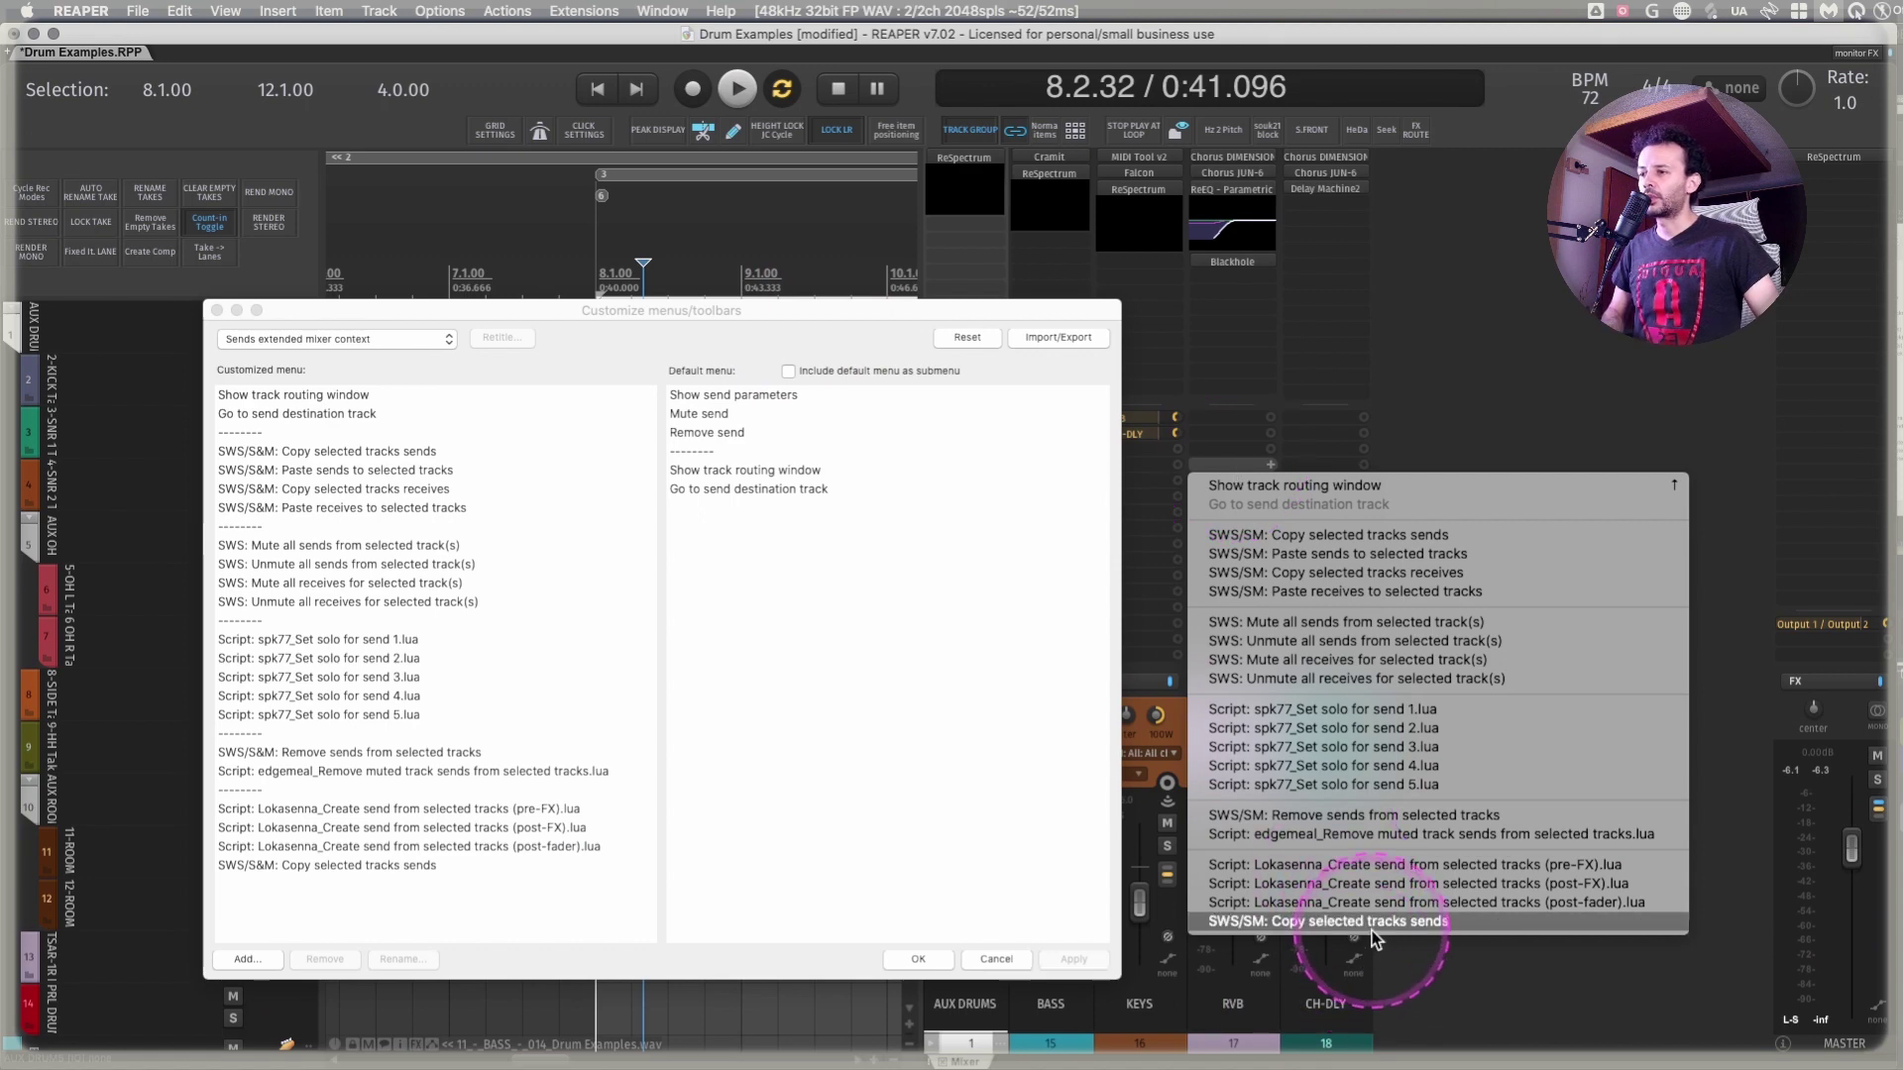
click(1371, 931)
Remove the extra Copy selected tracks sends entry from the end of the customized menu, apply, and recheck the sends context menu
click(383, 866)
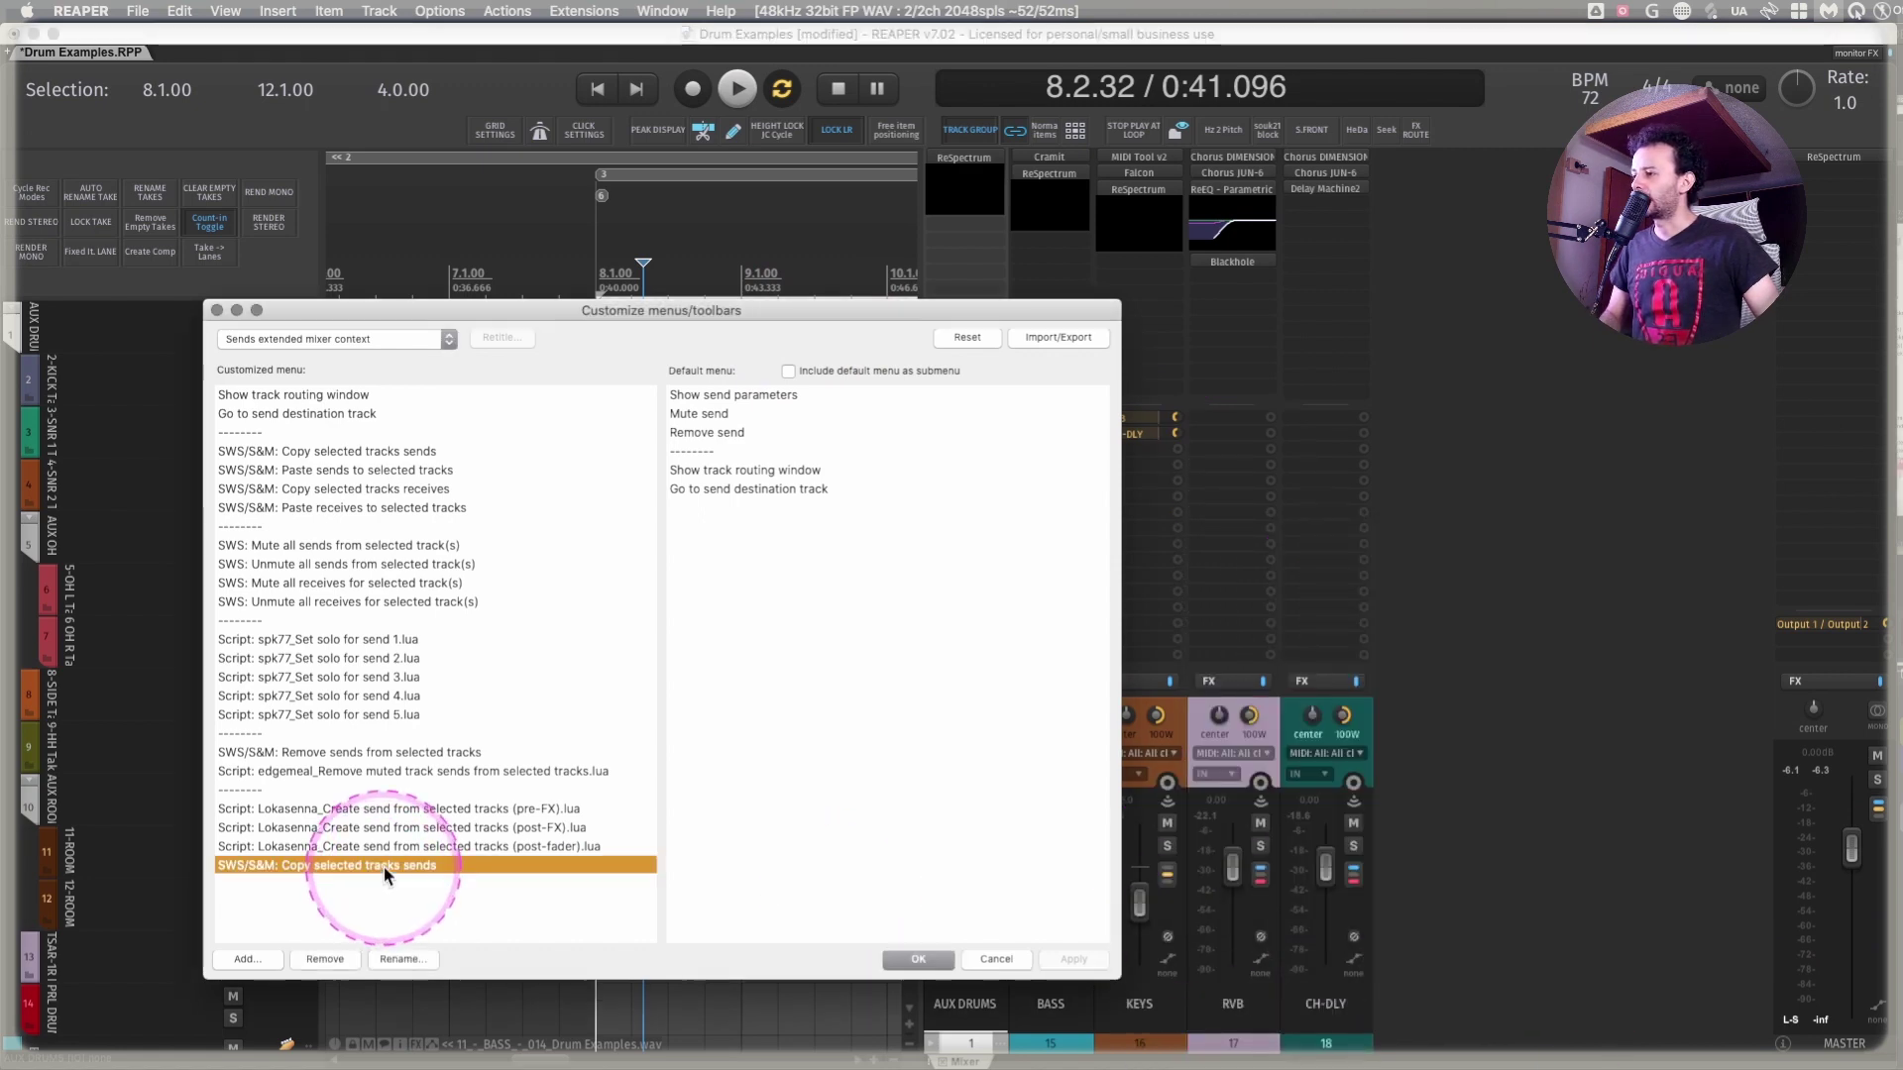
click(325, 959)
click(1073, 959)
right_click(1229, 464)
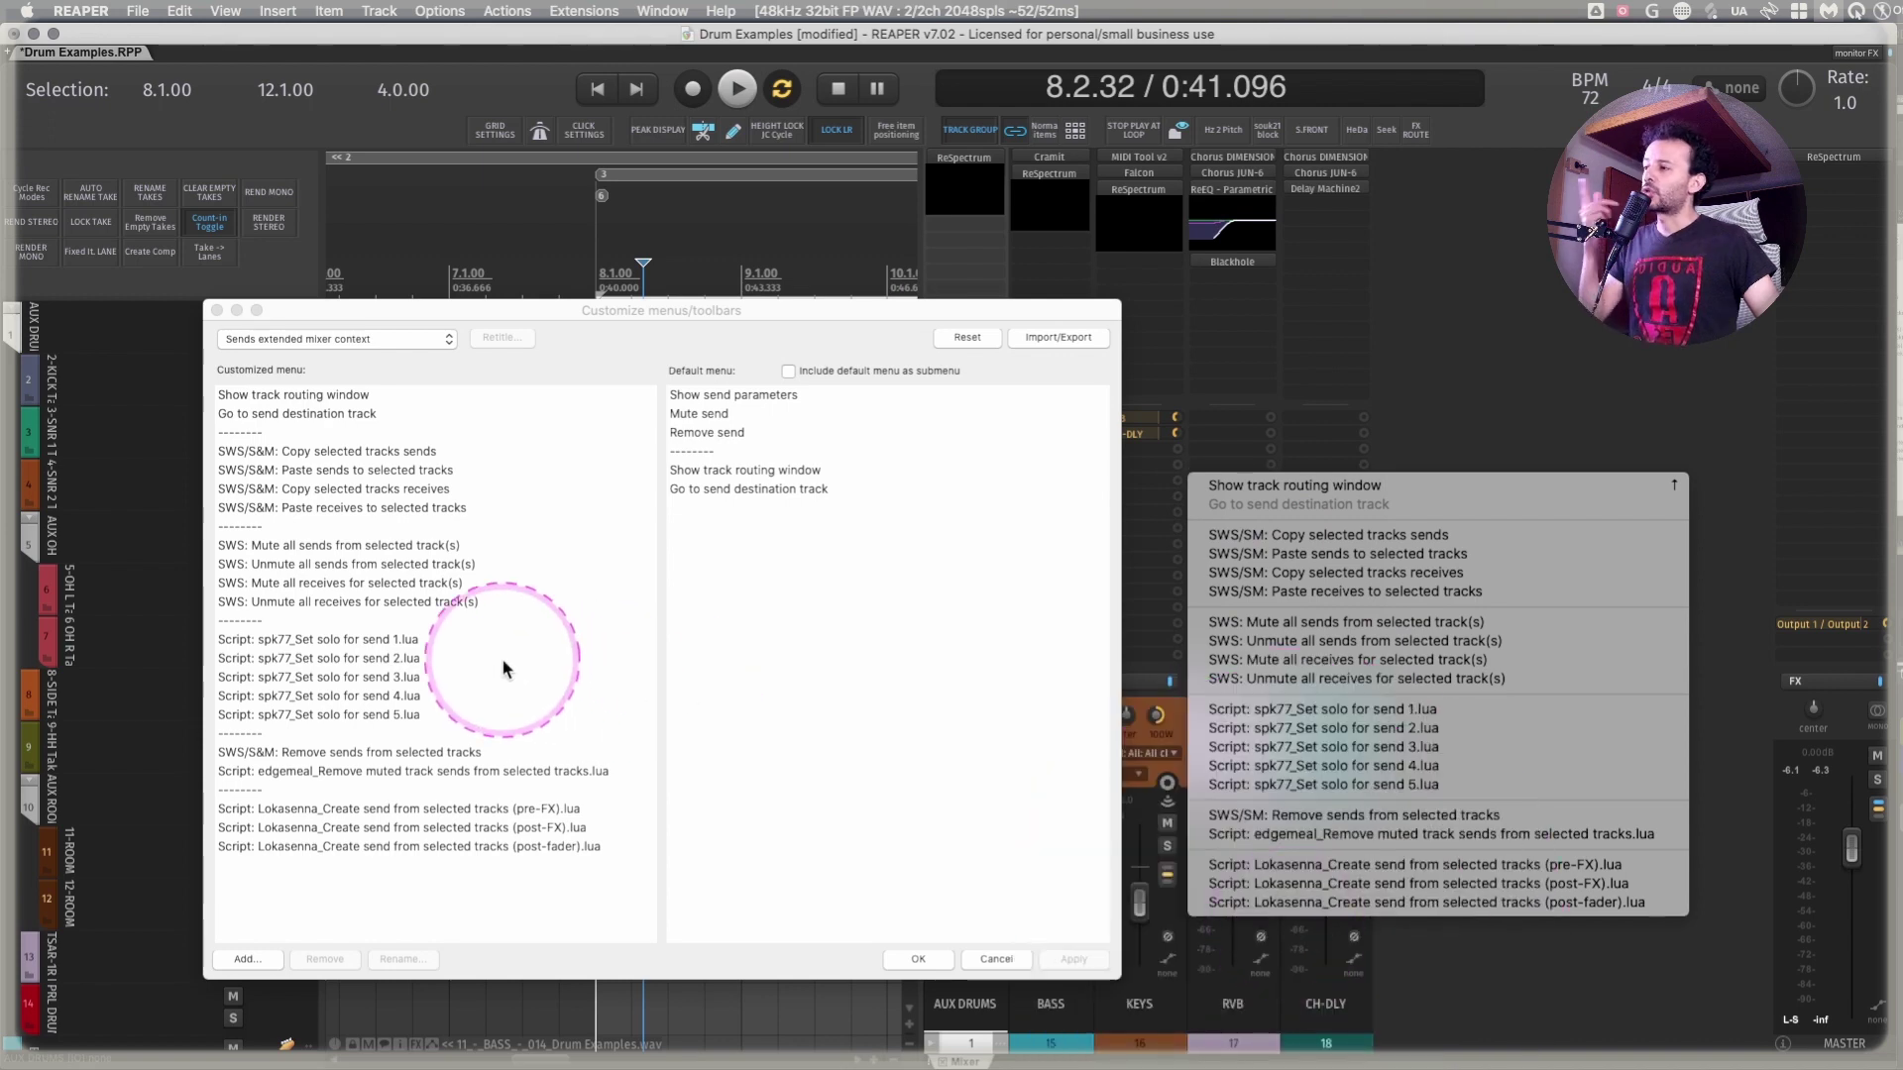
click(545, 529)
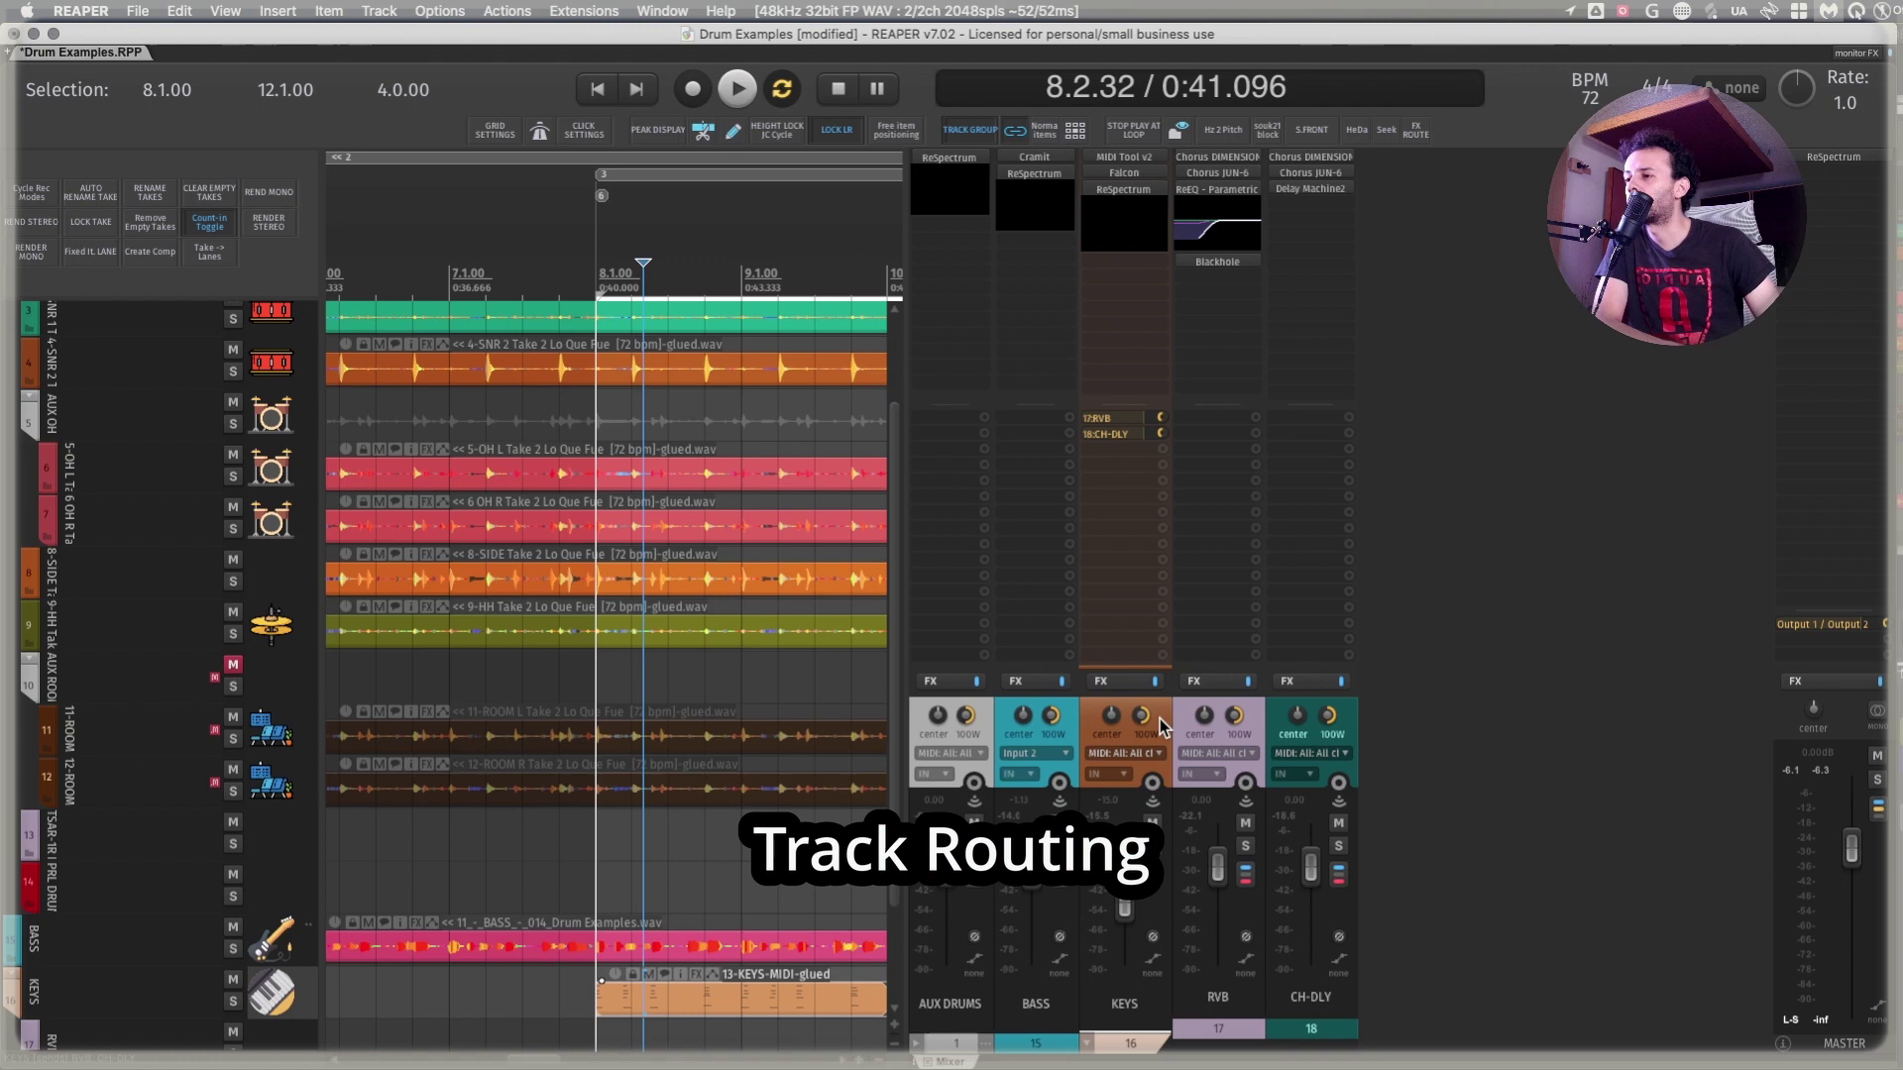
Check which sends the KEYS channel's routing control lists and play a short stretch of the soloed KEYS track
click(1159, 720)
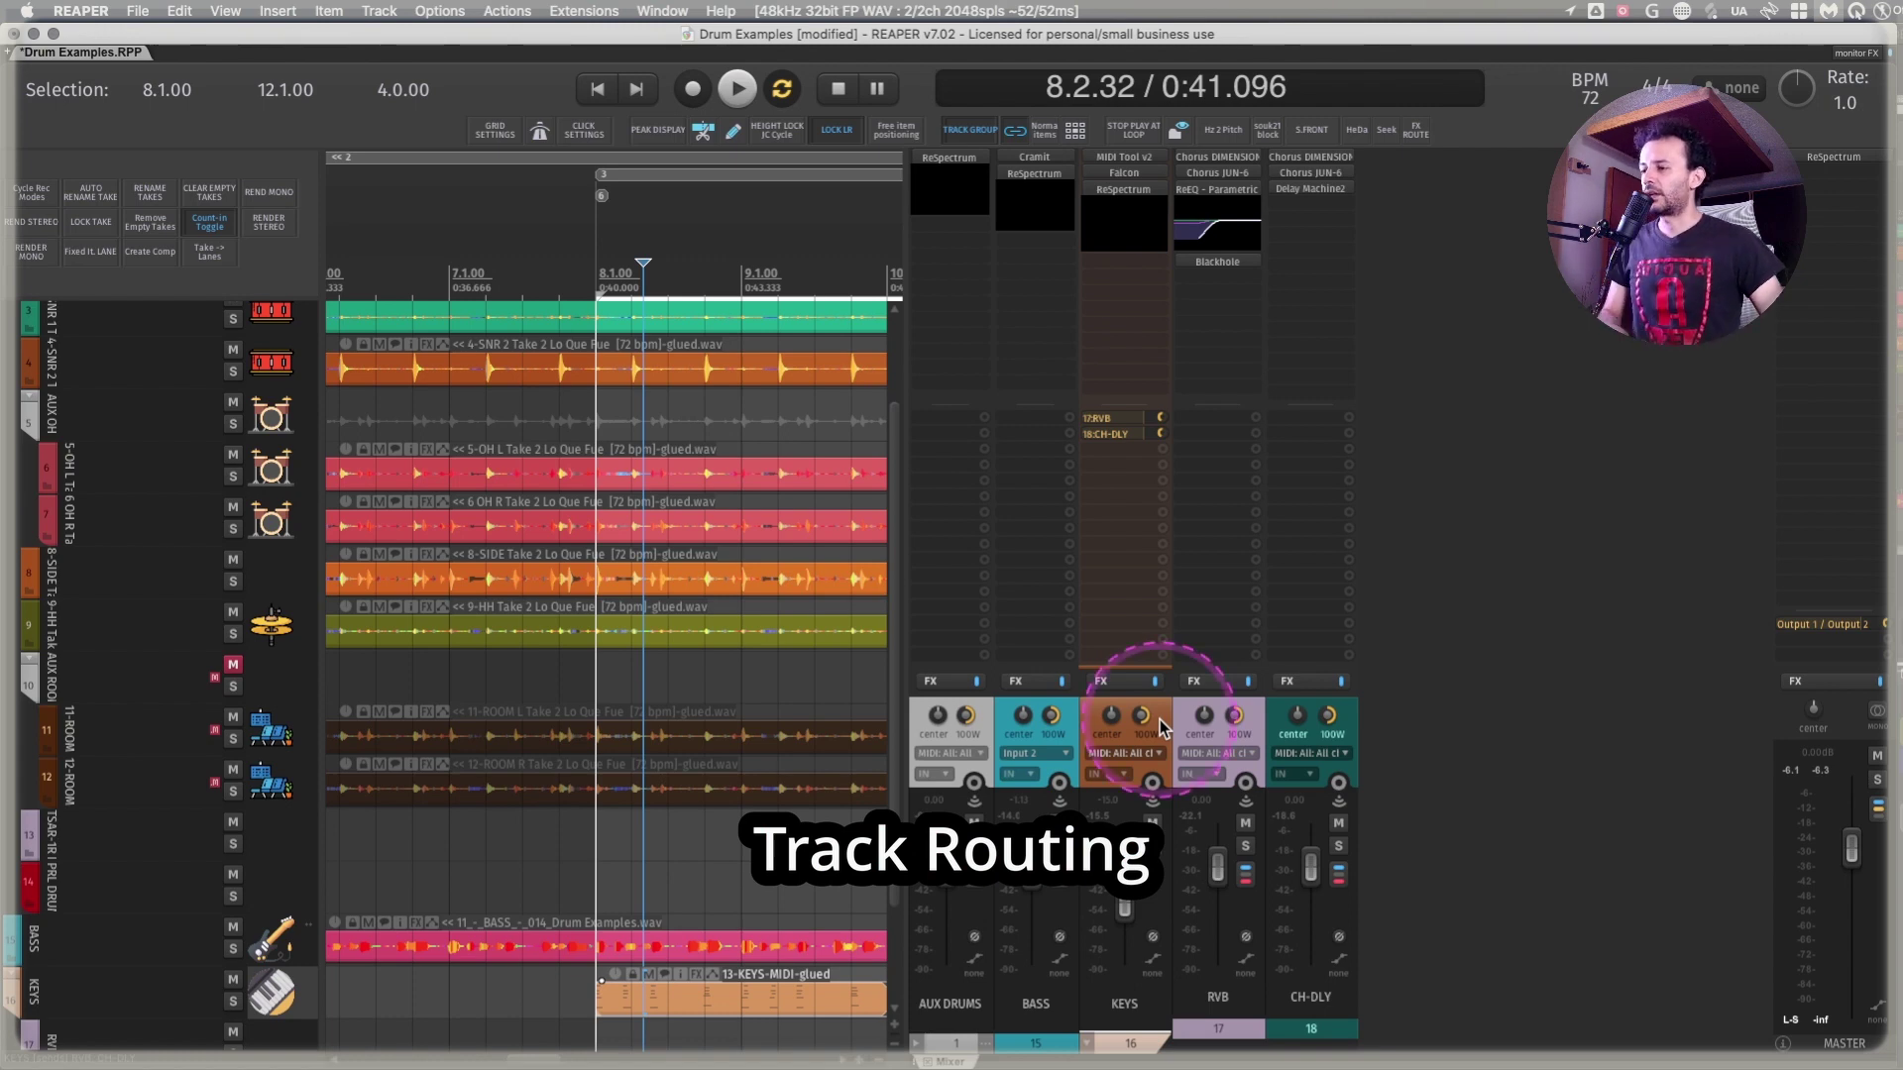
click(1155, 895)
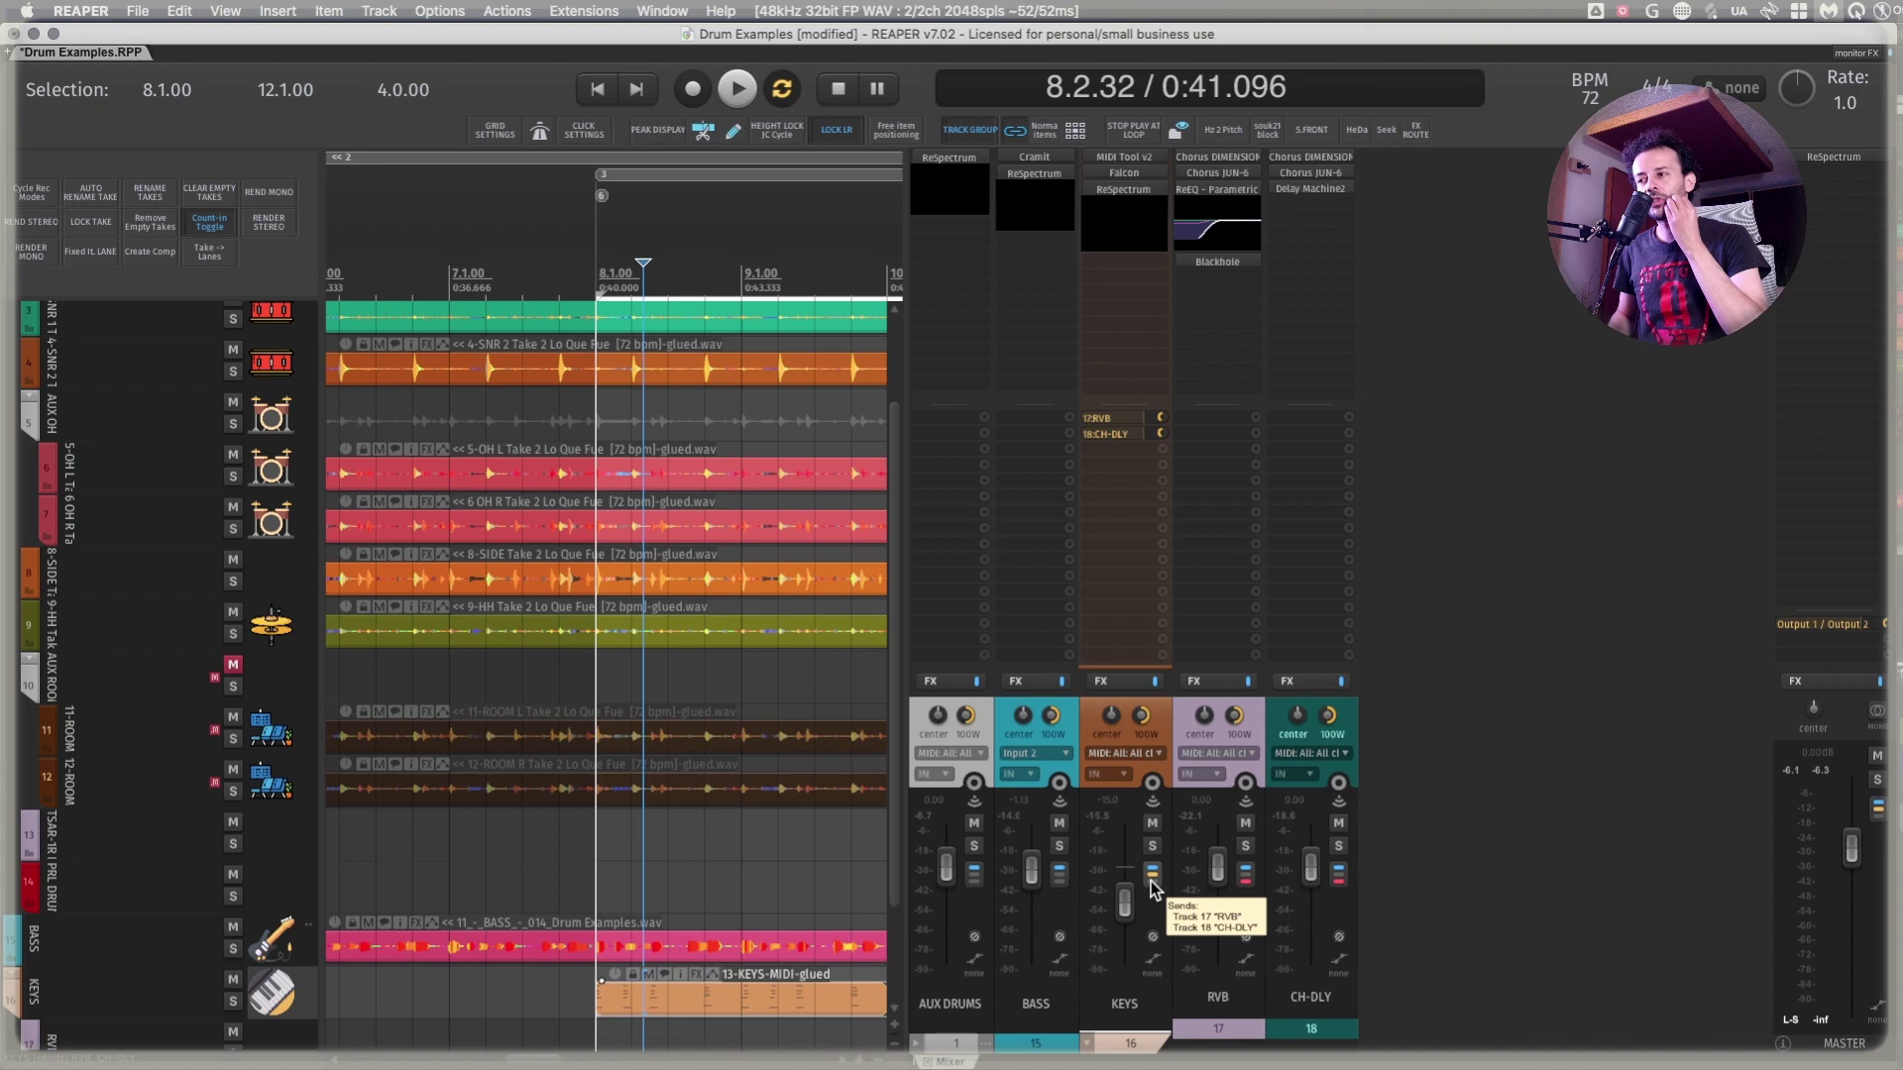
click(1152, 878)
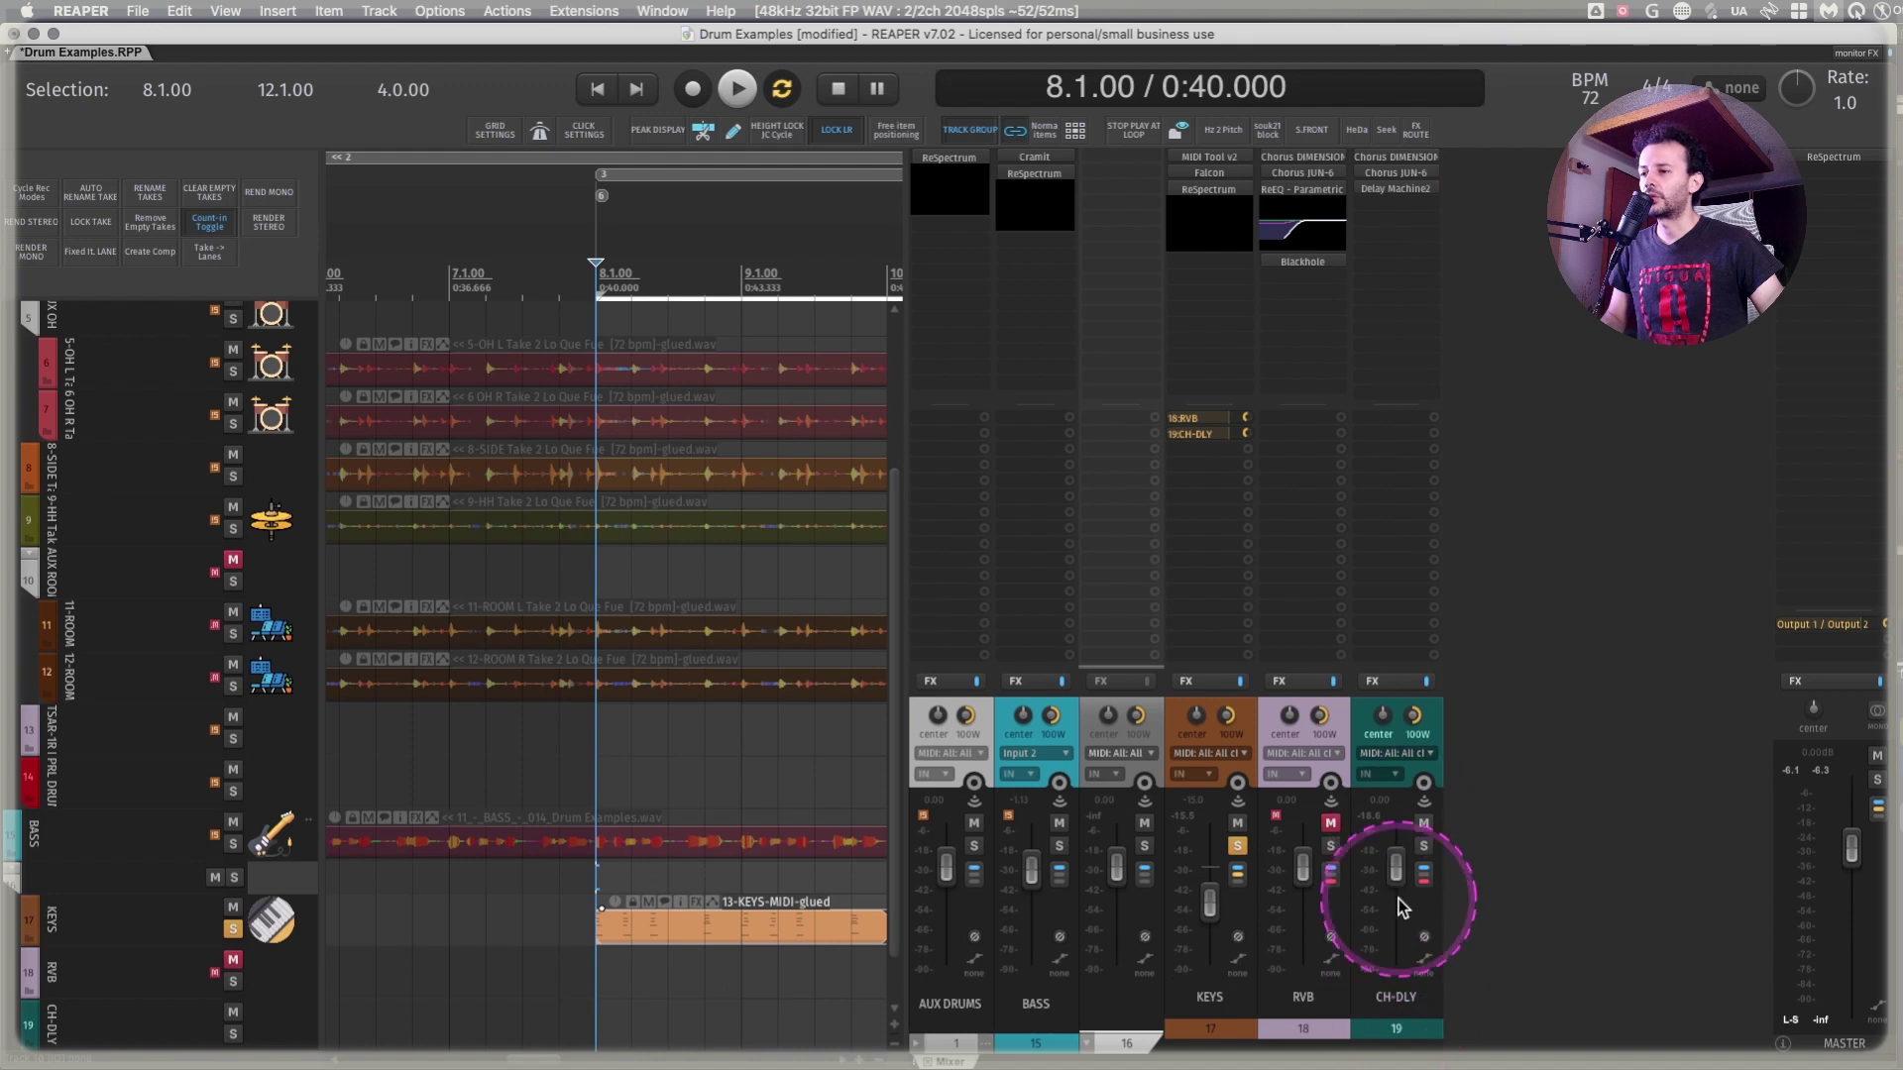
key(space)
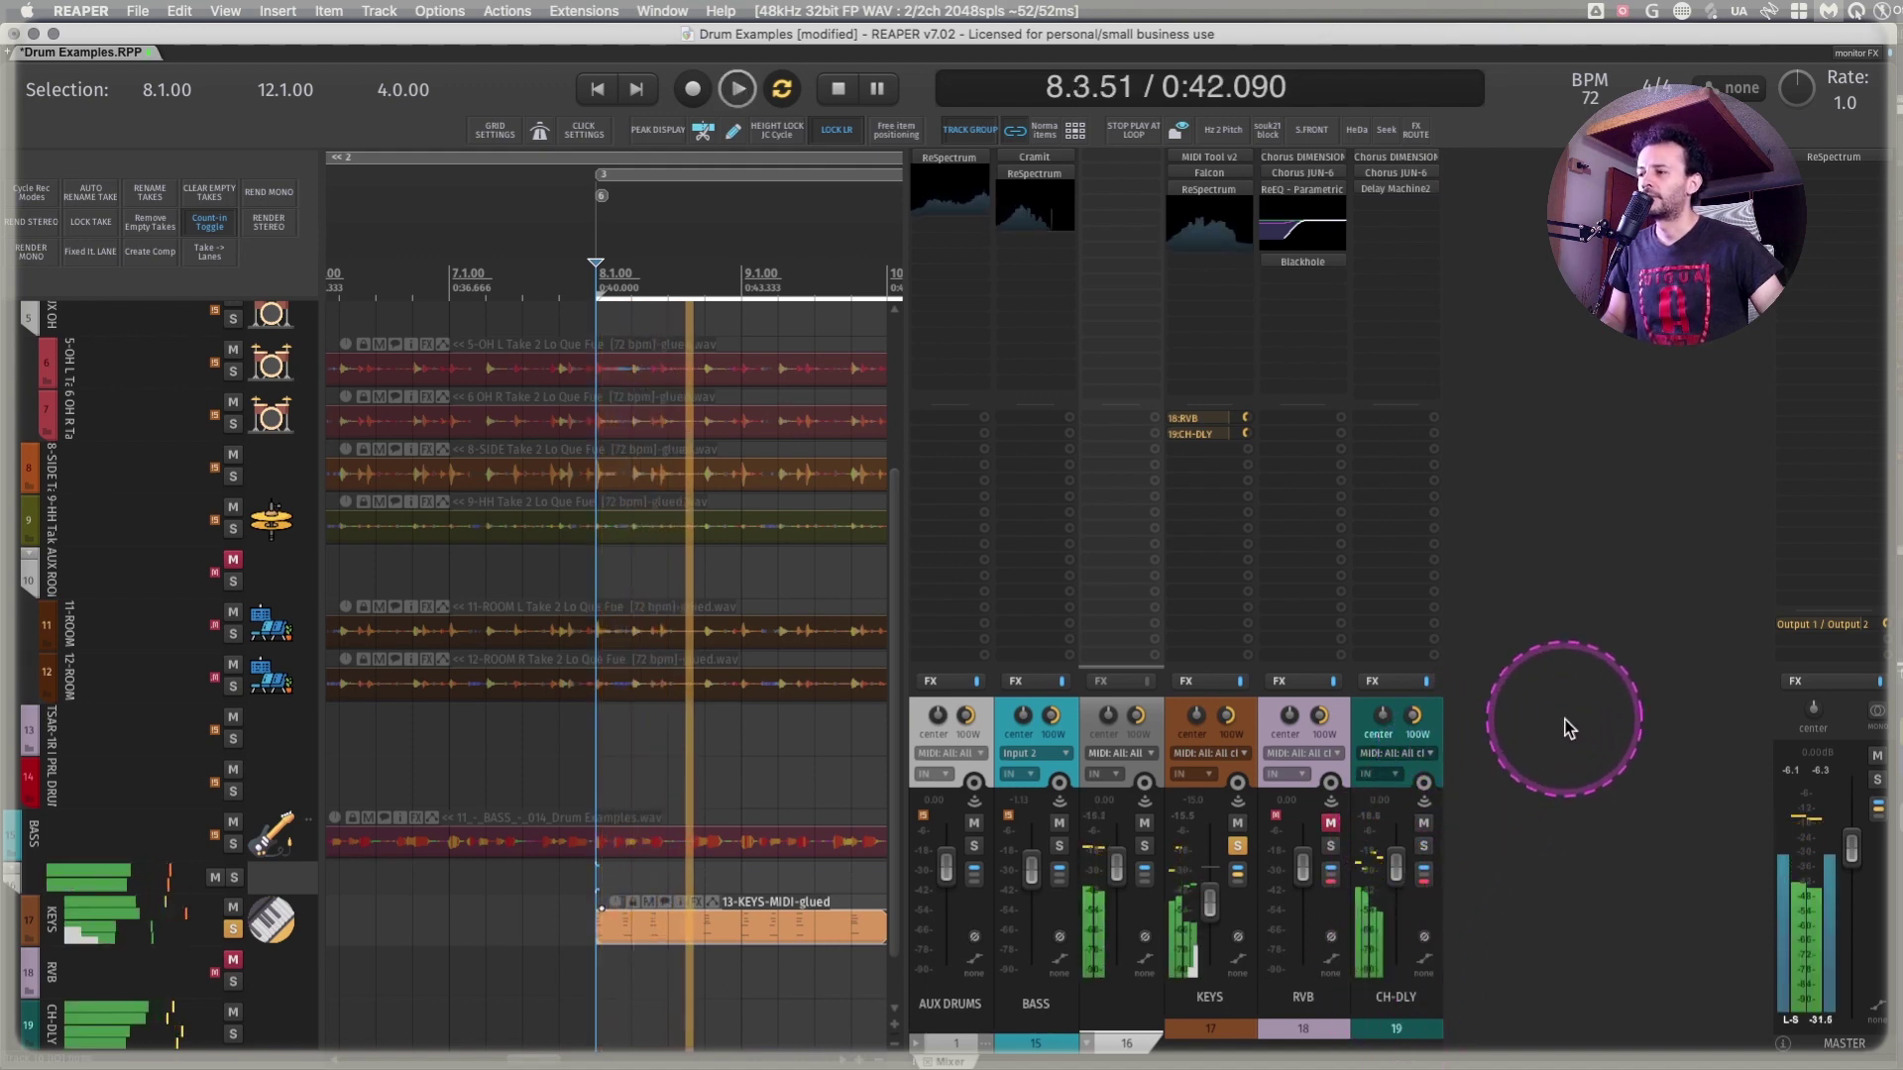
key(space)
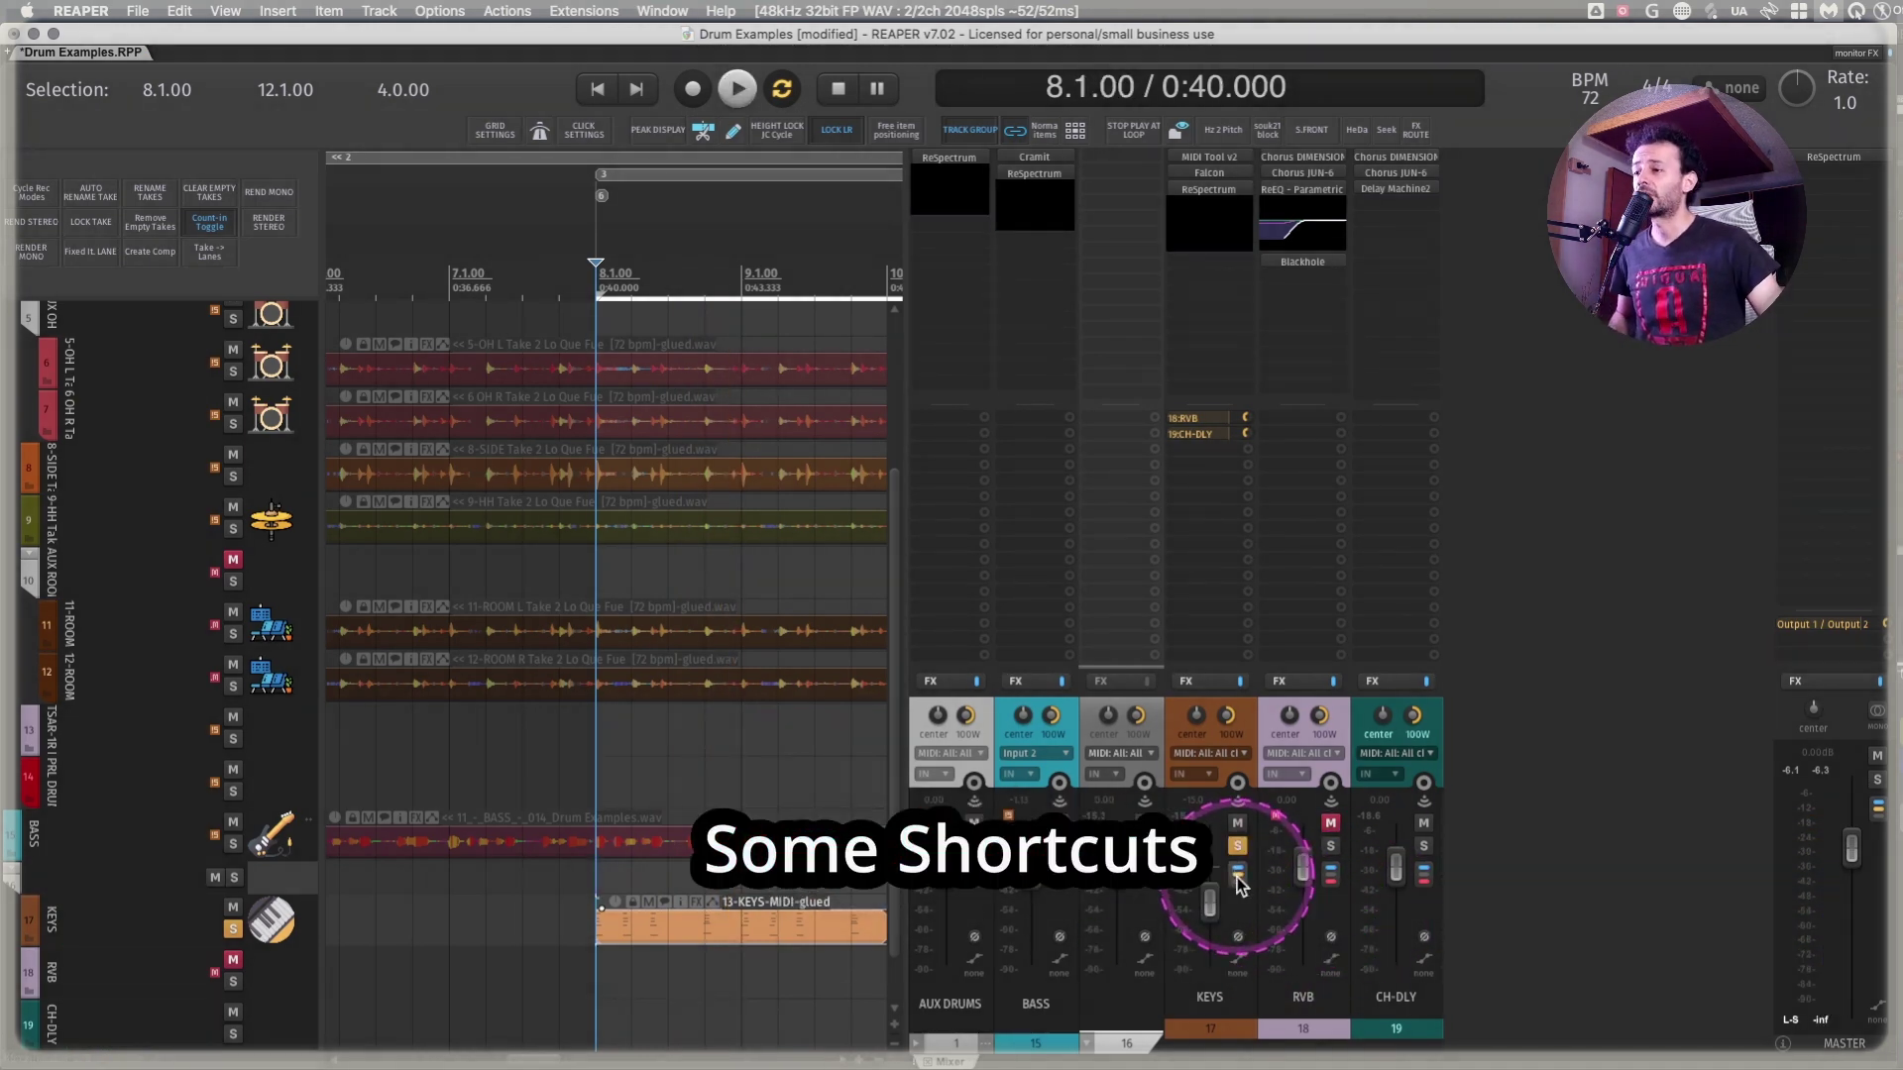
Disable the KEYS track's master/parent send and audition the soloed track from 8.1.00
click(1234, 877)
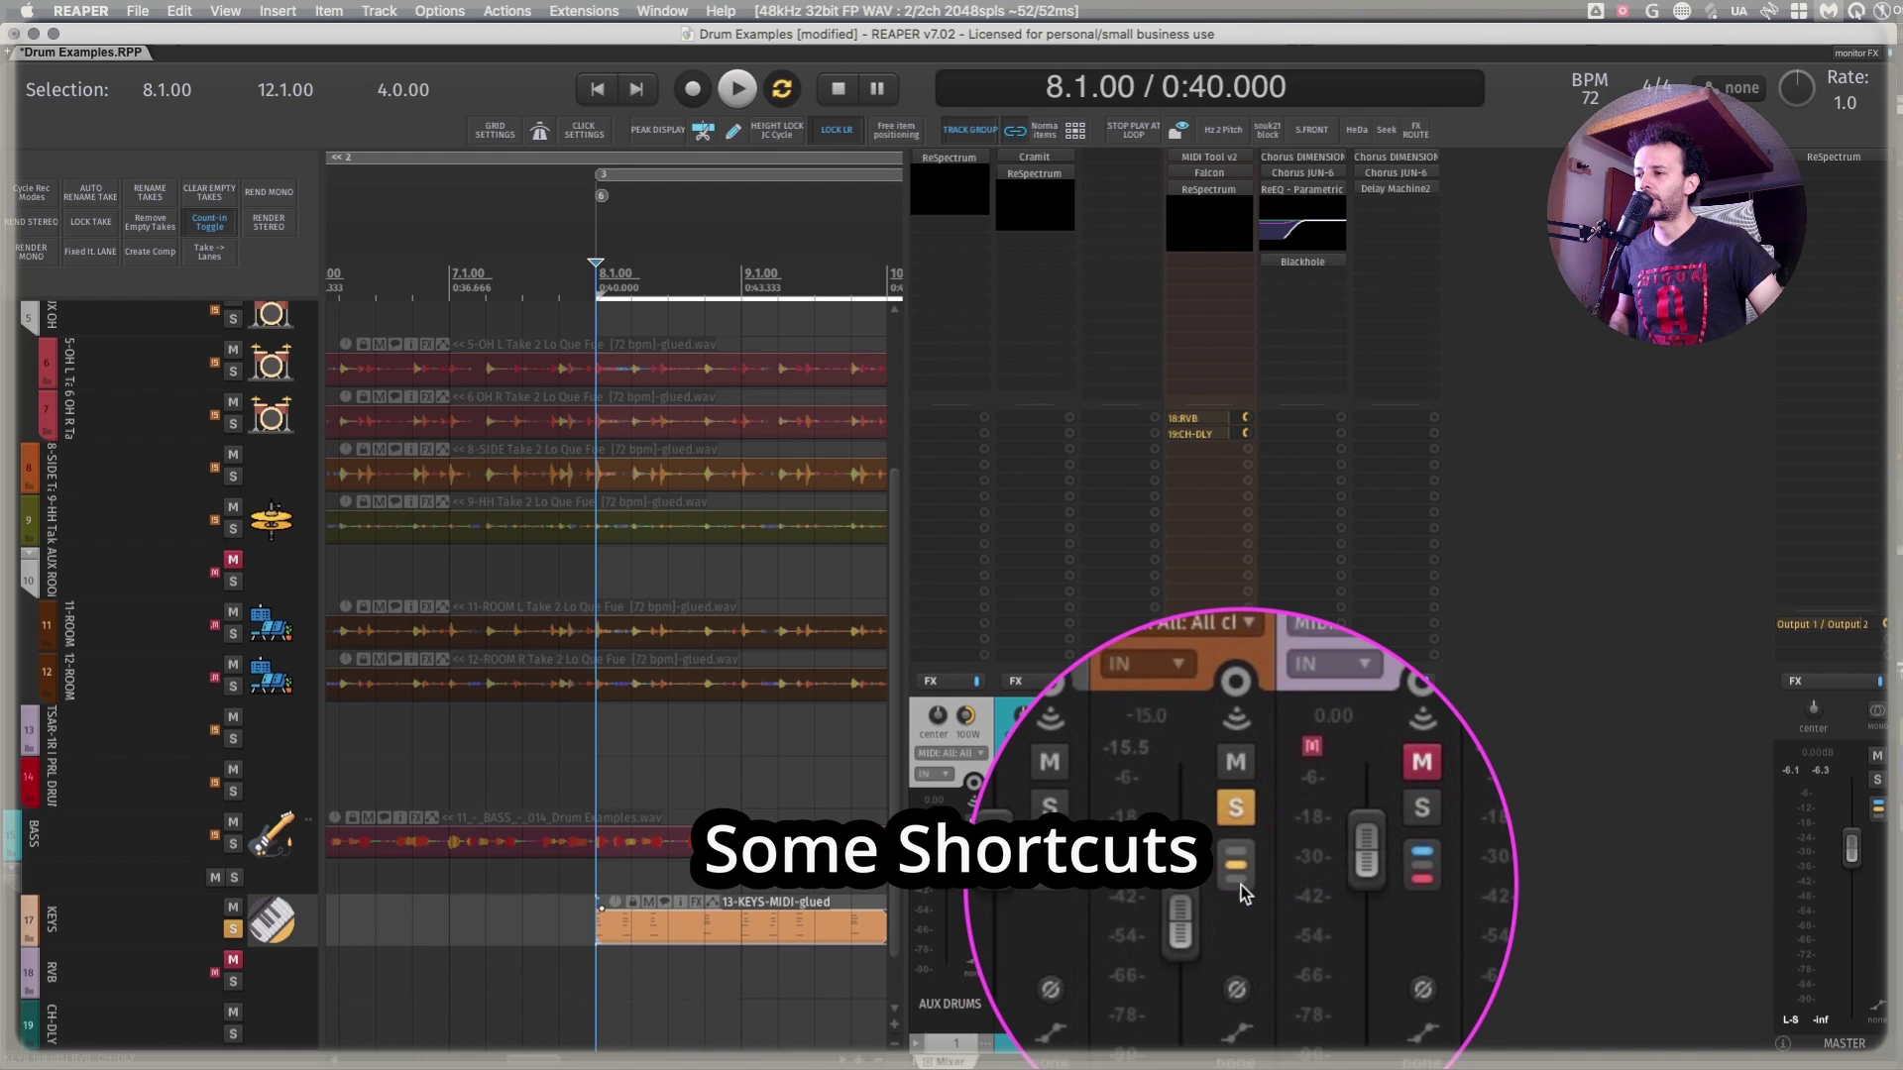
mouse_move(1240, 884)
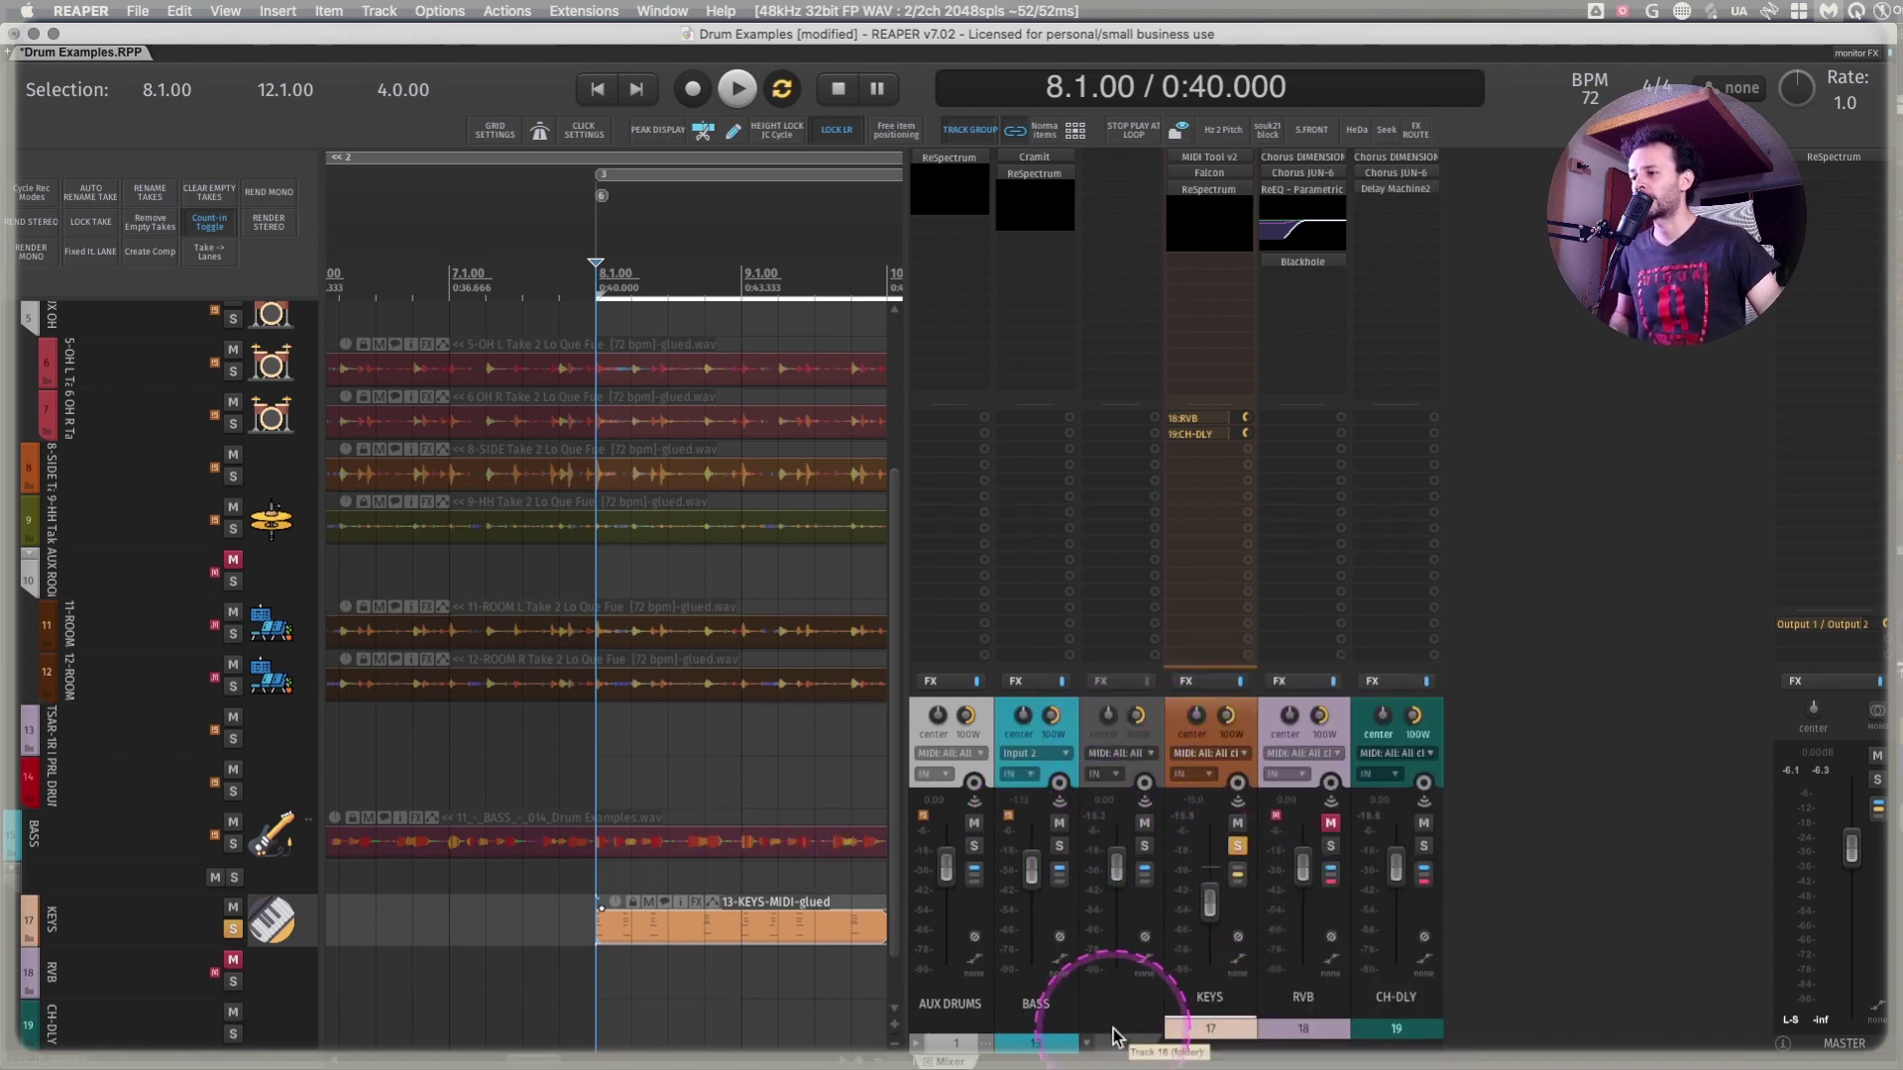
click(1818, 666)
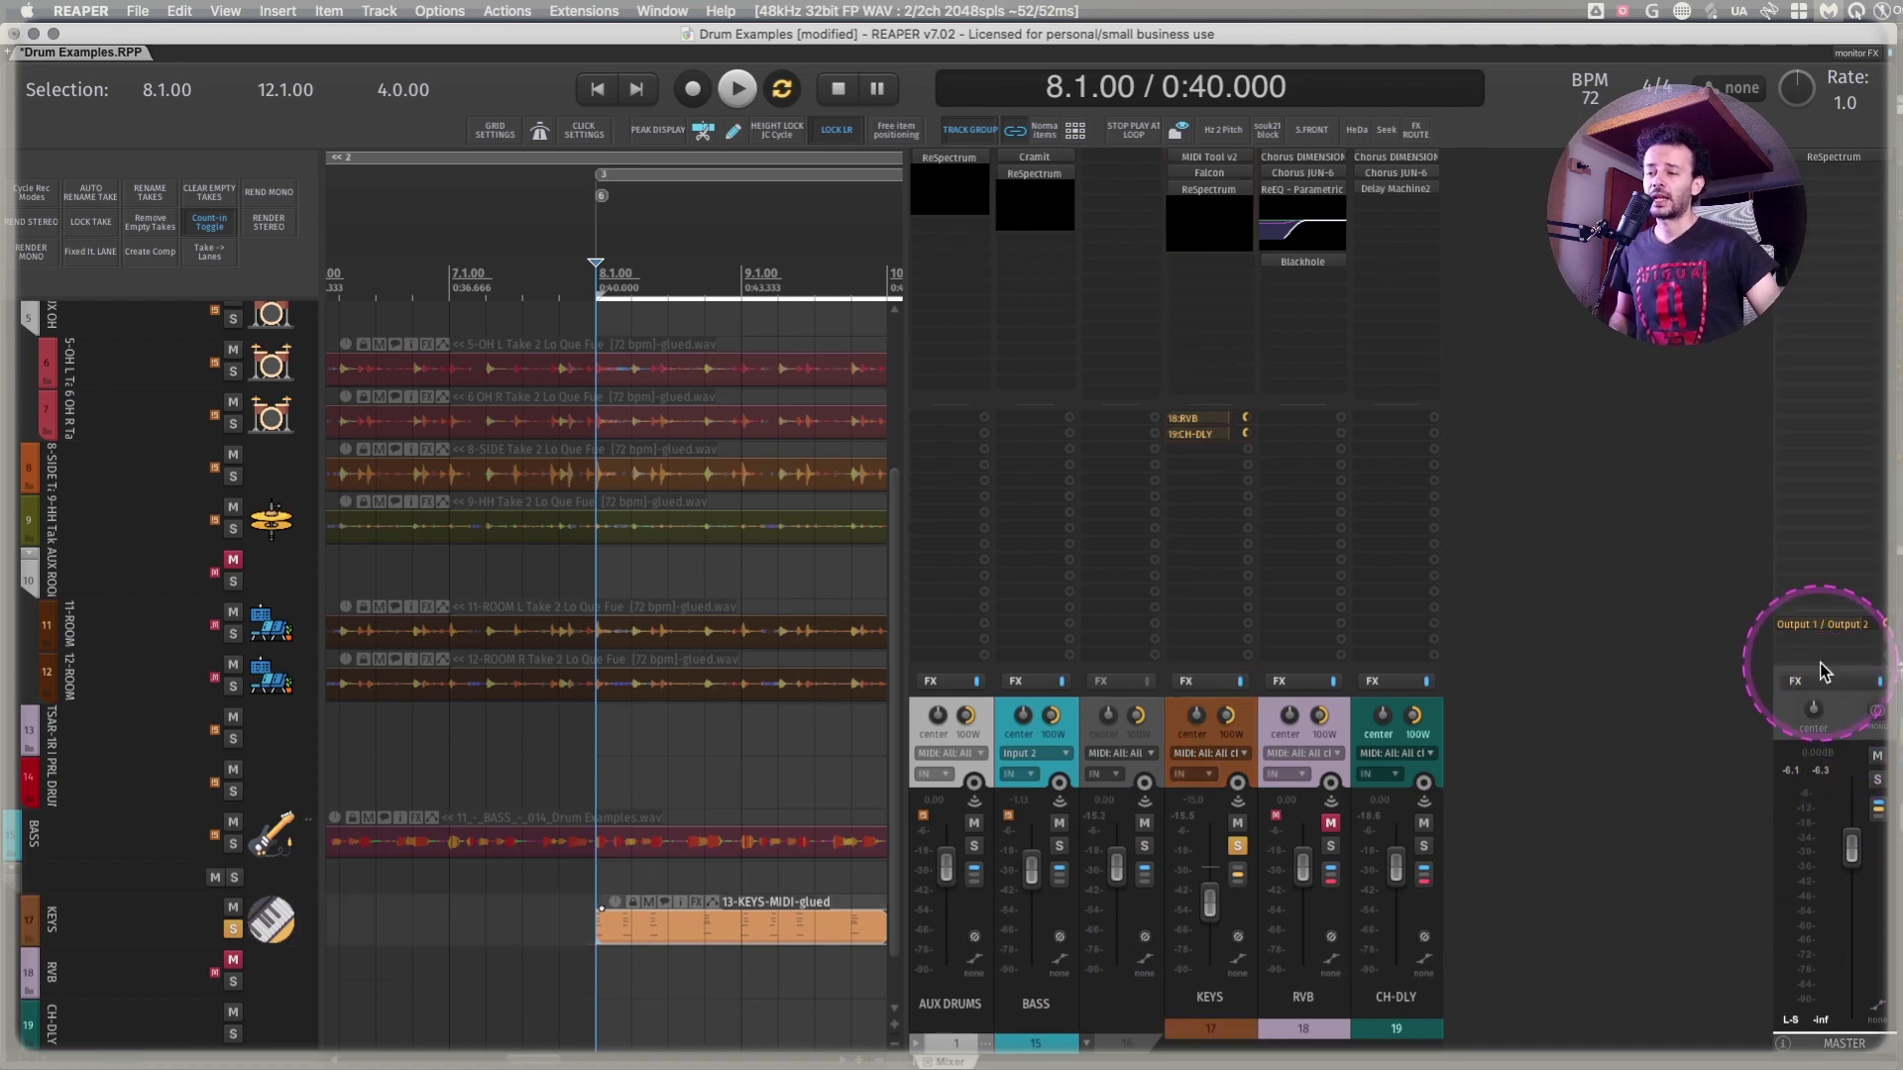
key(space)
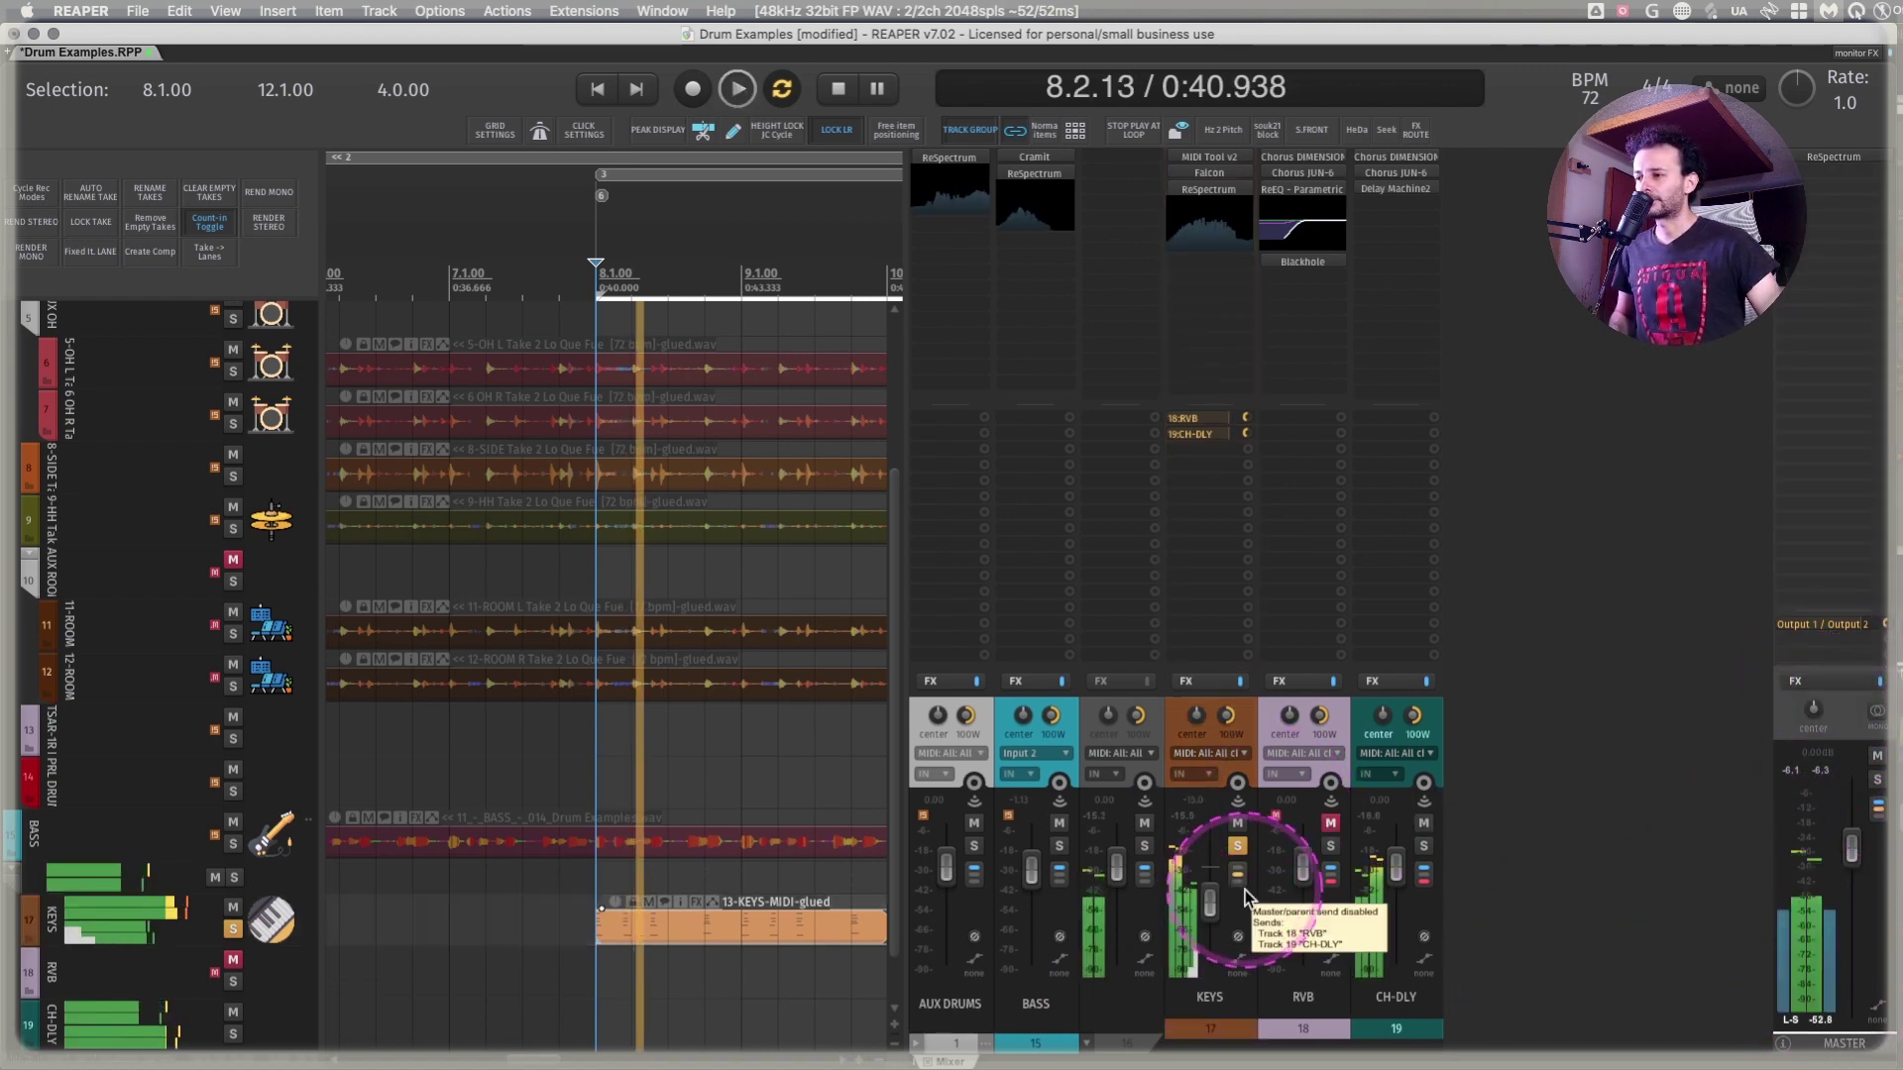
key(space)
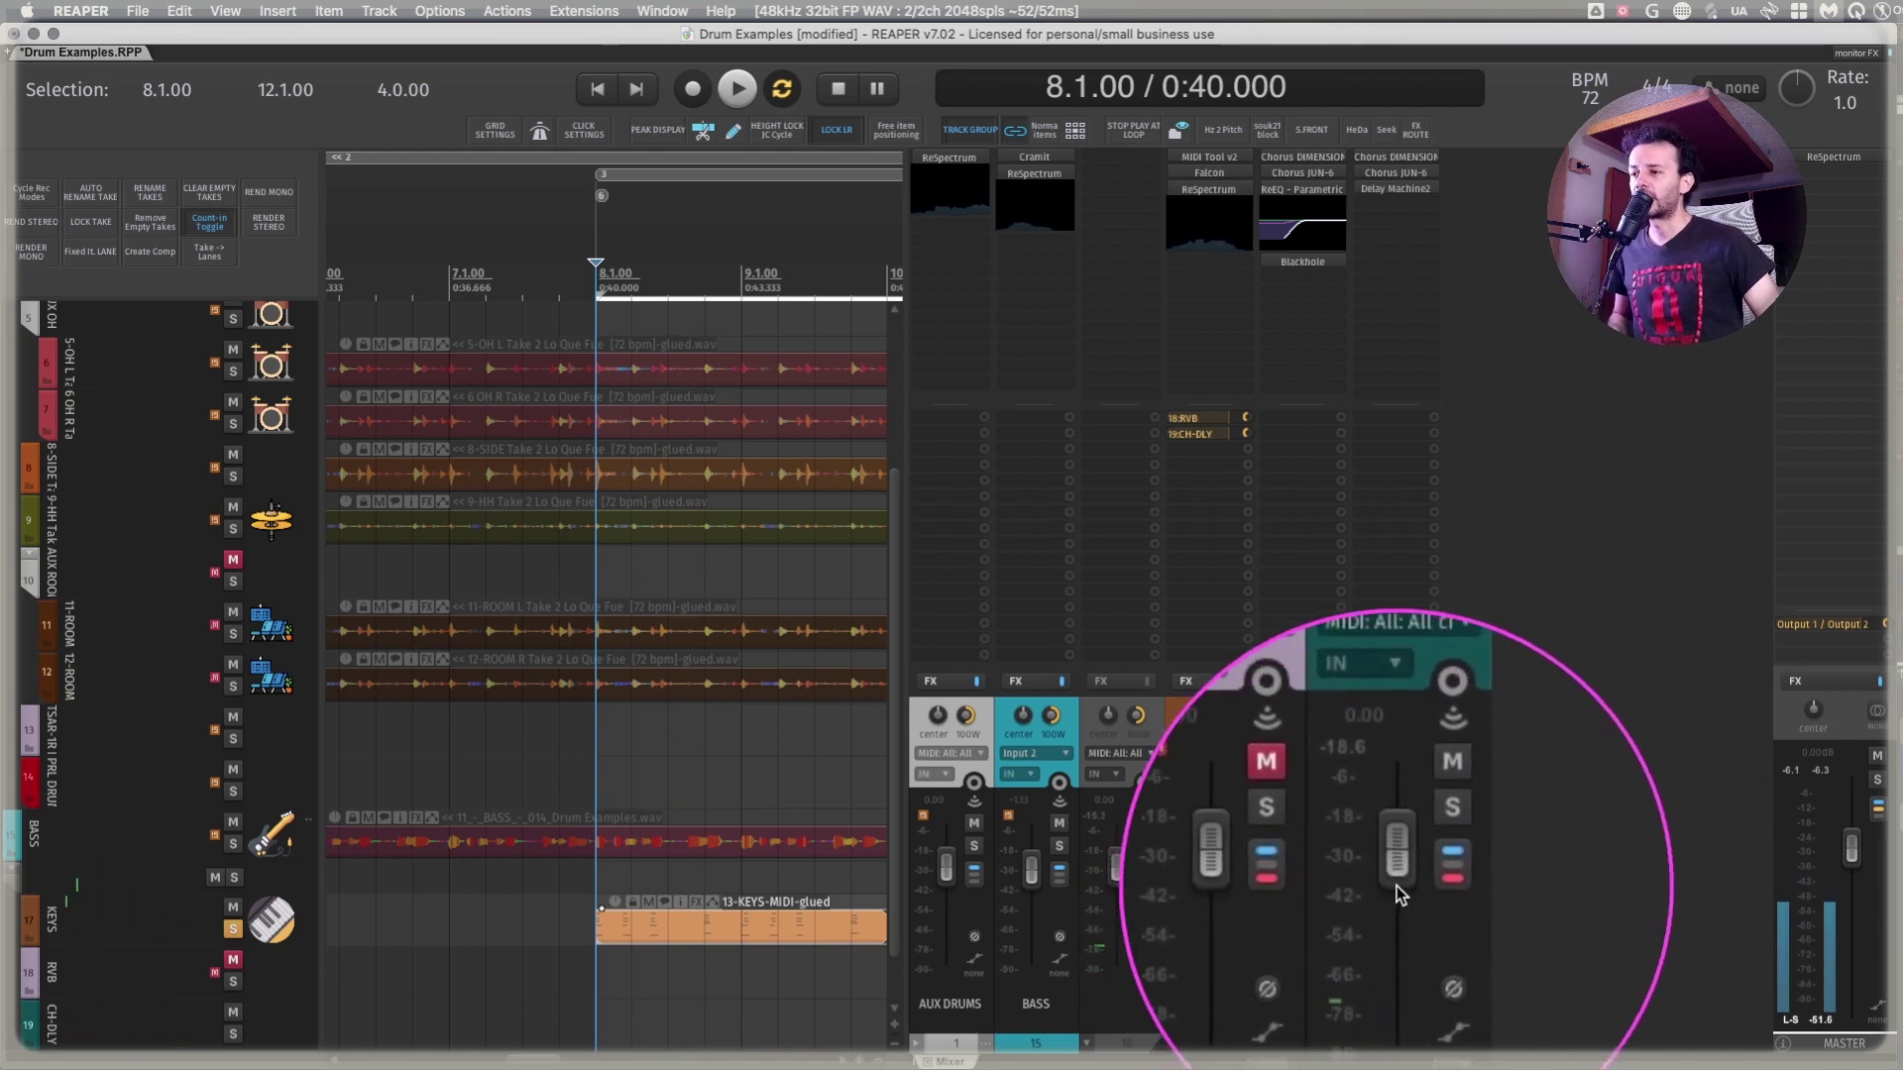
key(space)
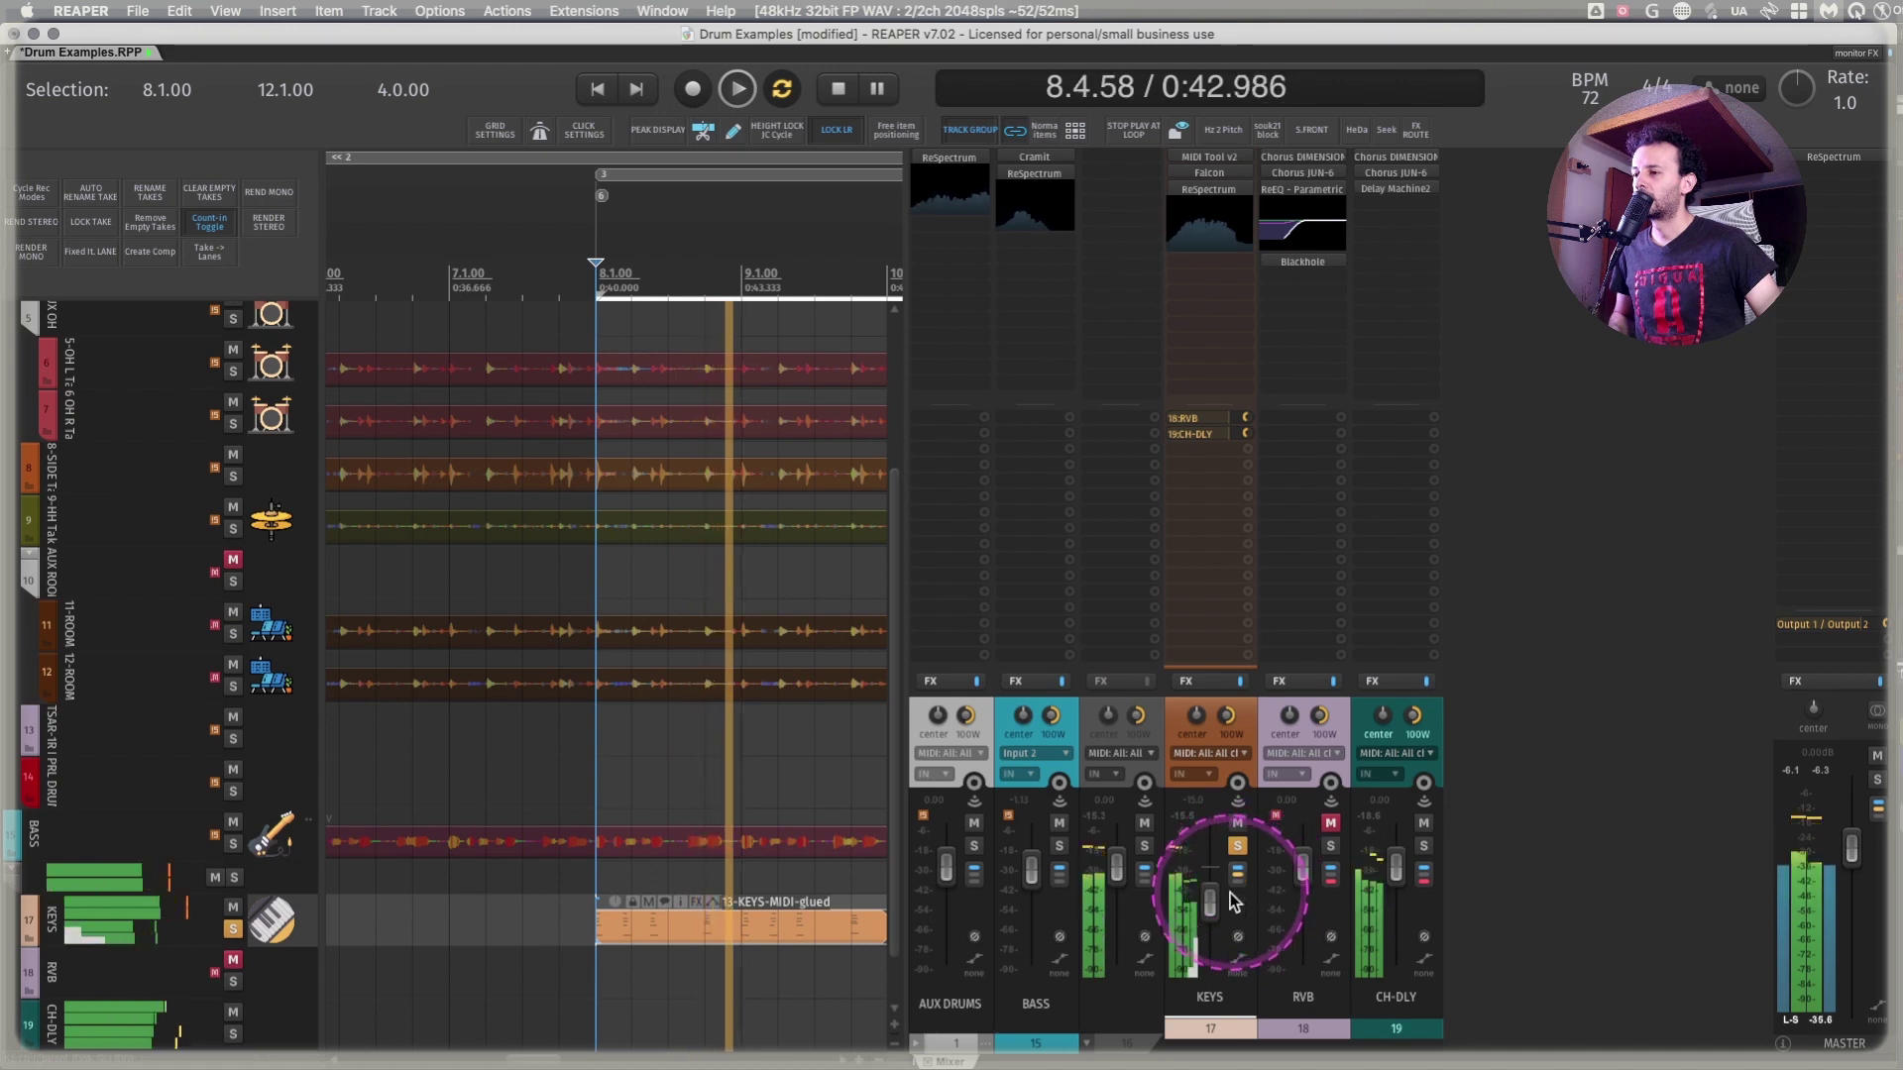
key(space)
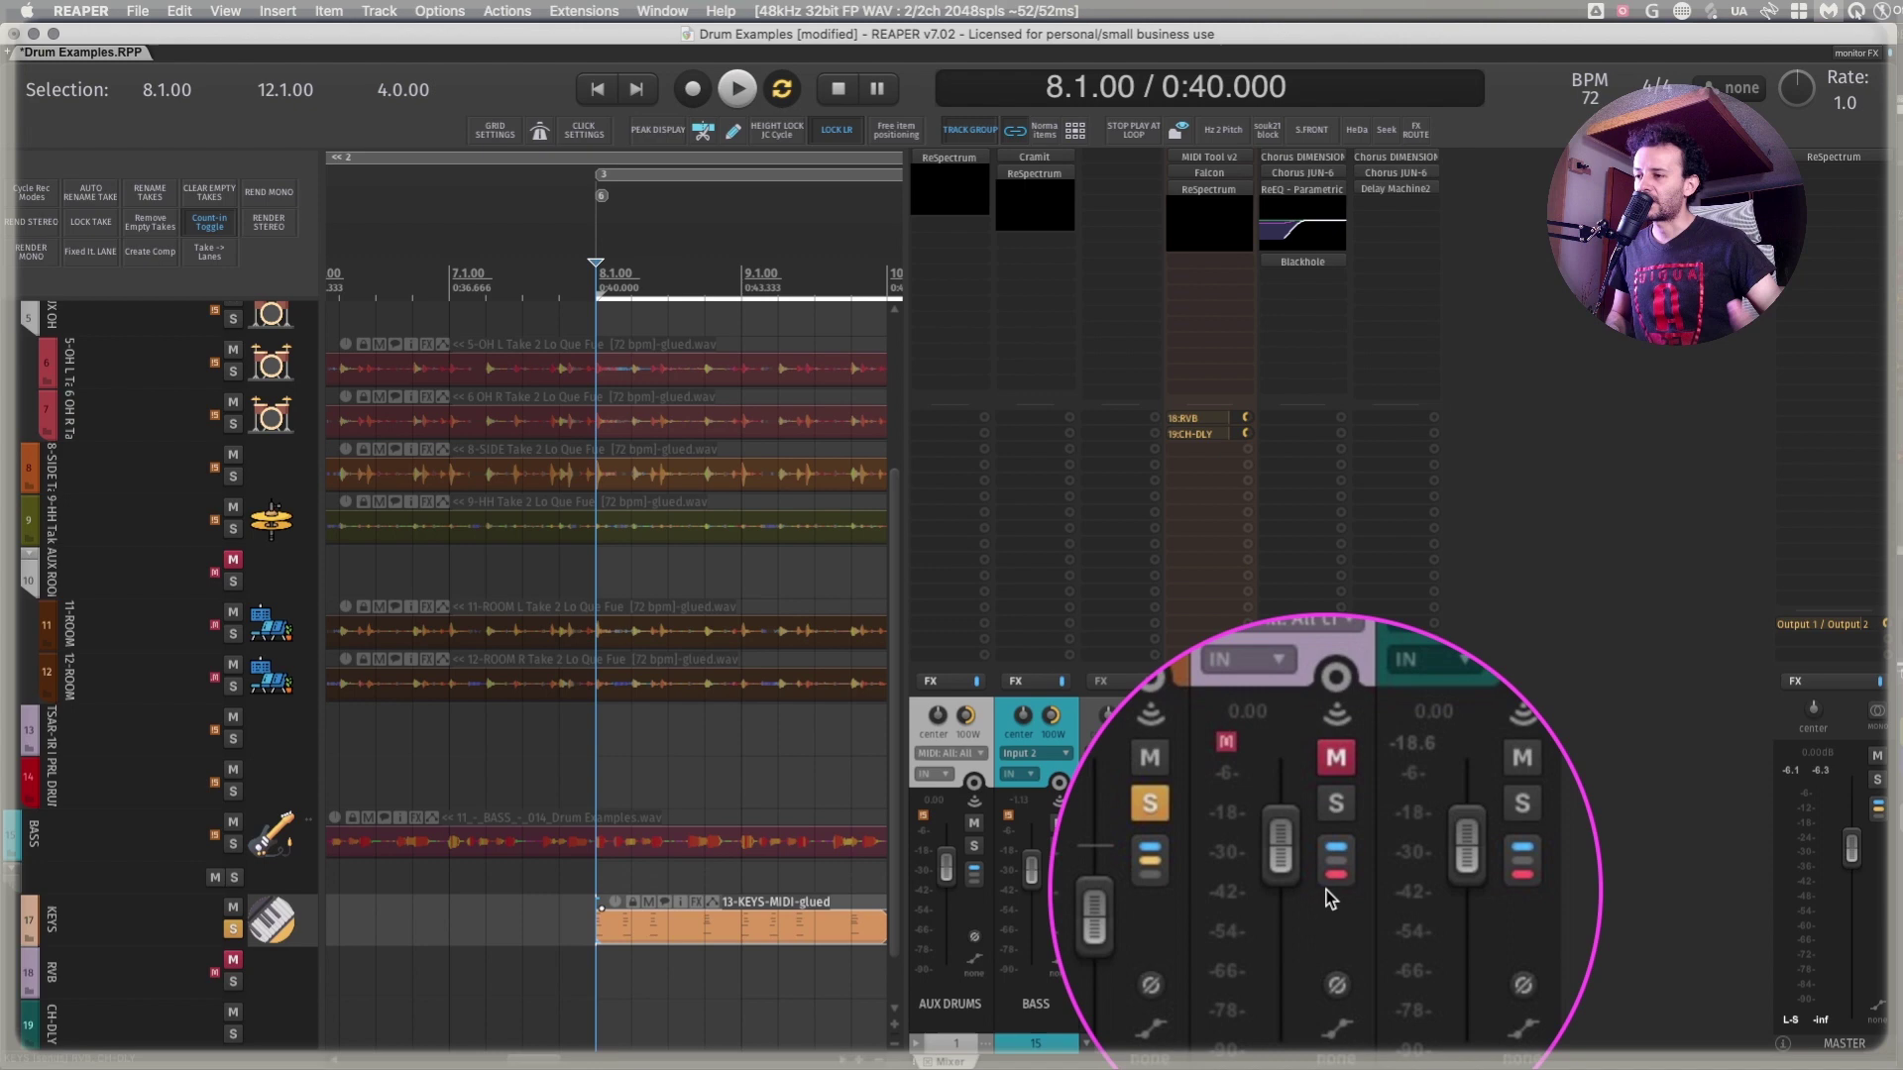
Show the routing window of the KEYS track and move it clear of the webcam area toward the middle of the project
right_click(1201, 470)
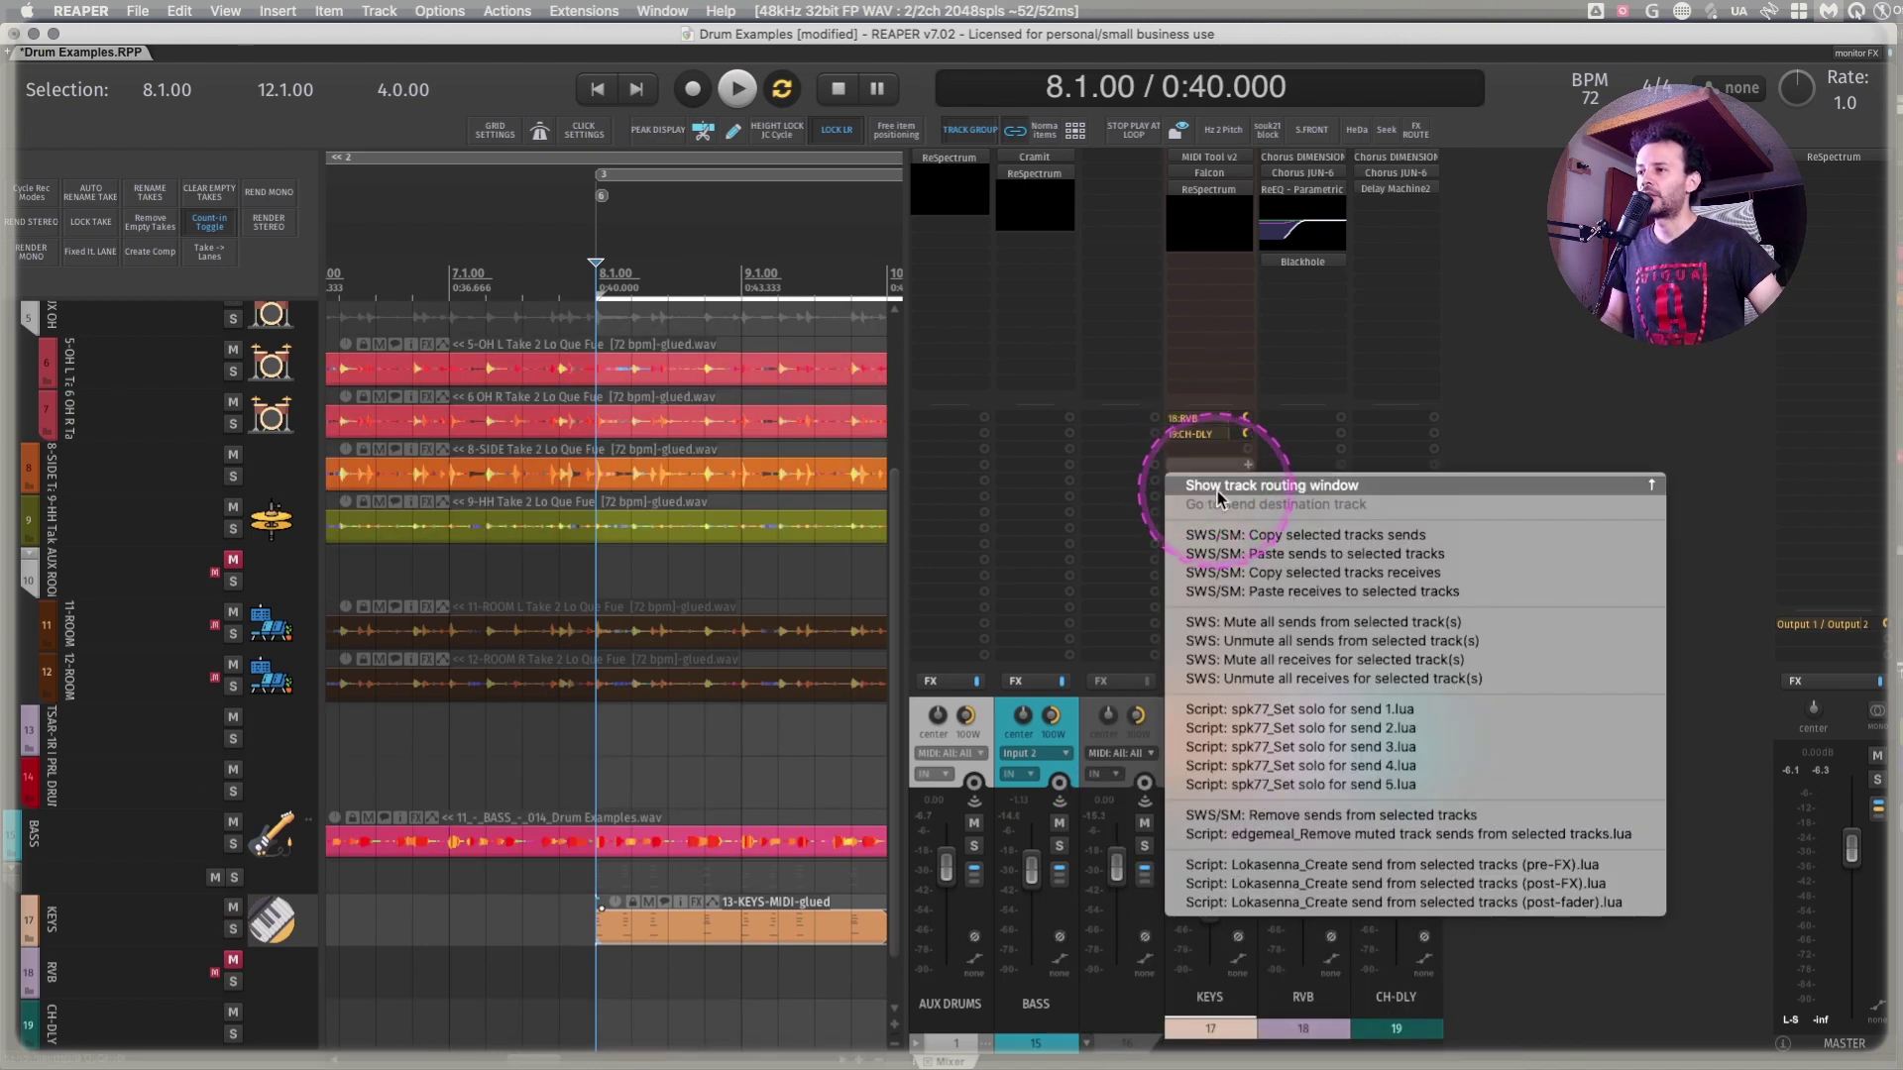
click(1221, 490)
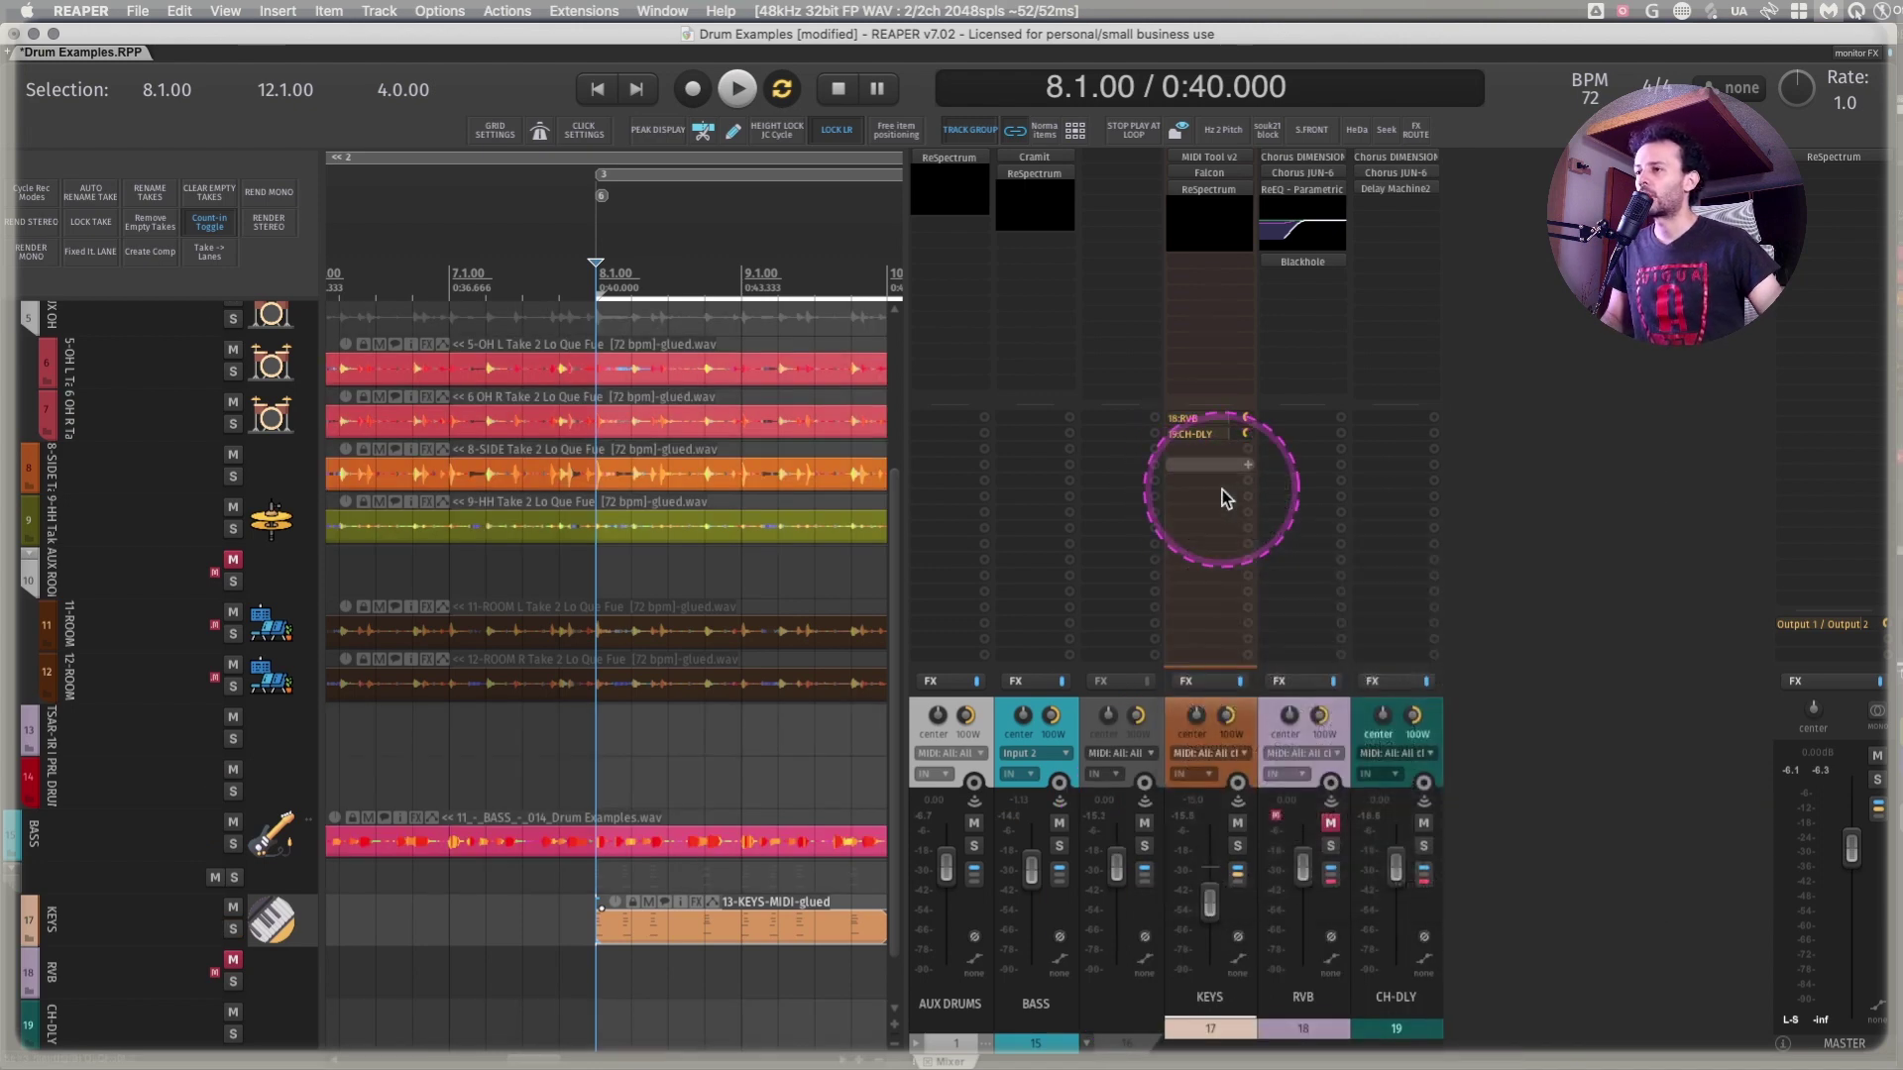
drag(1459, 164, 945, 467)
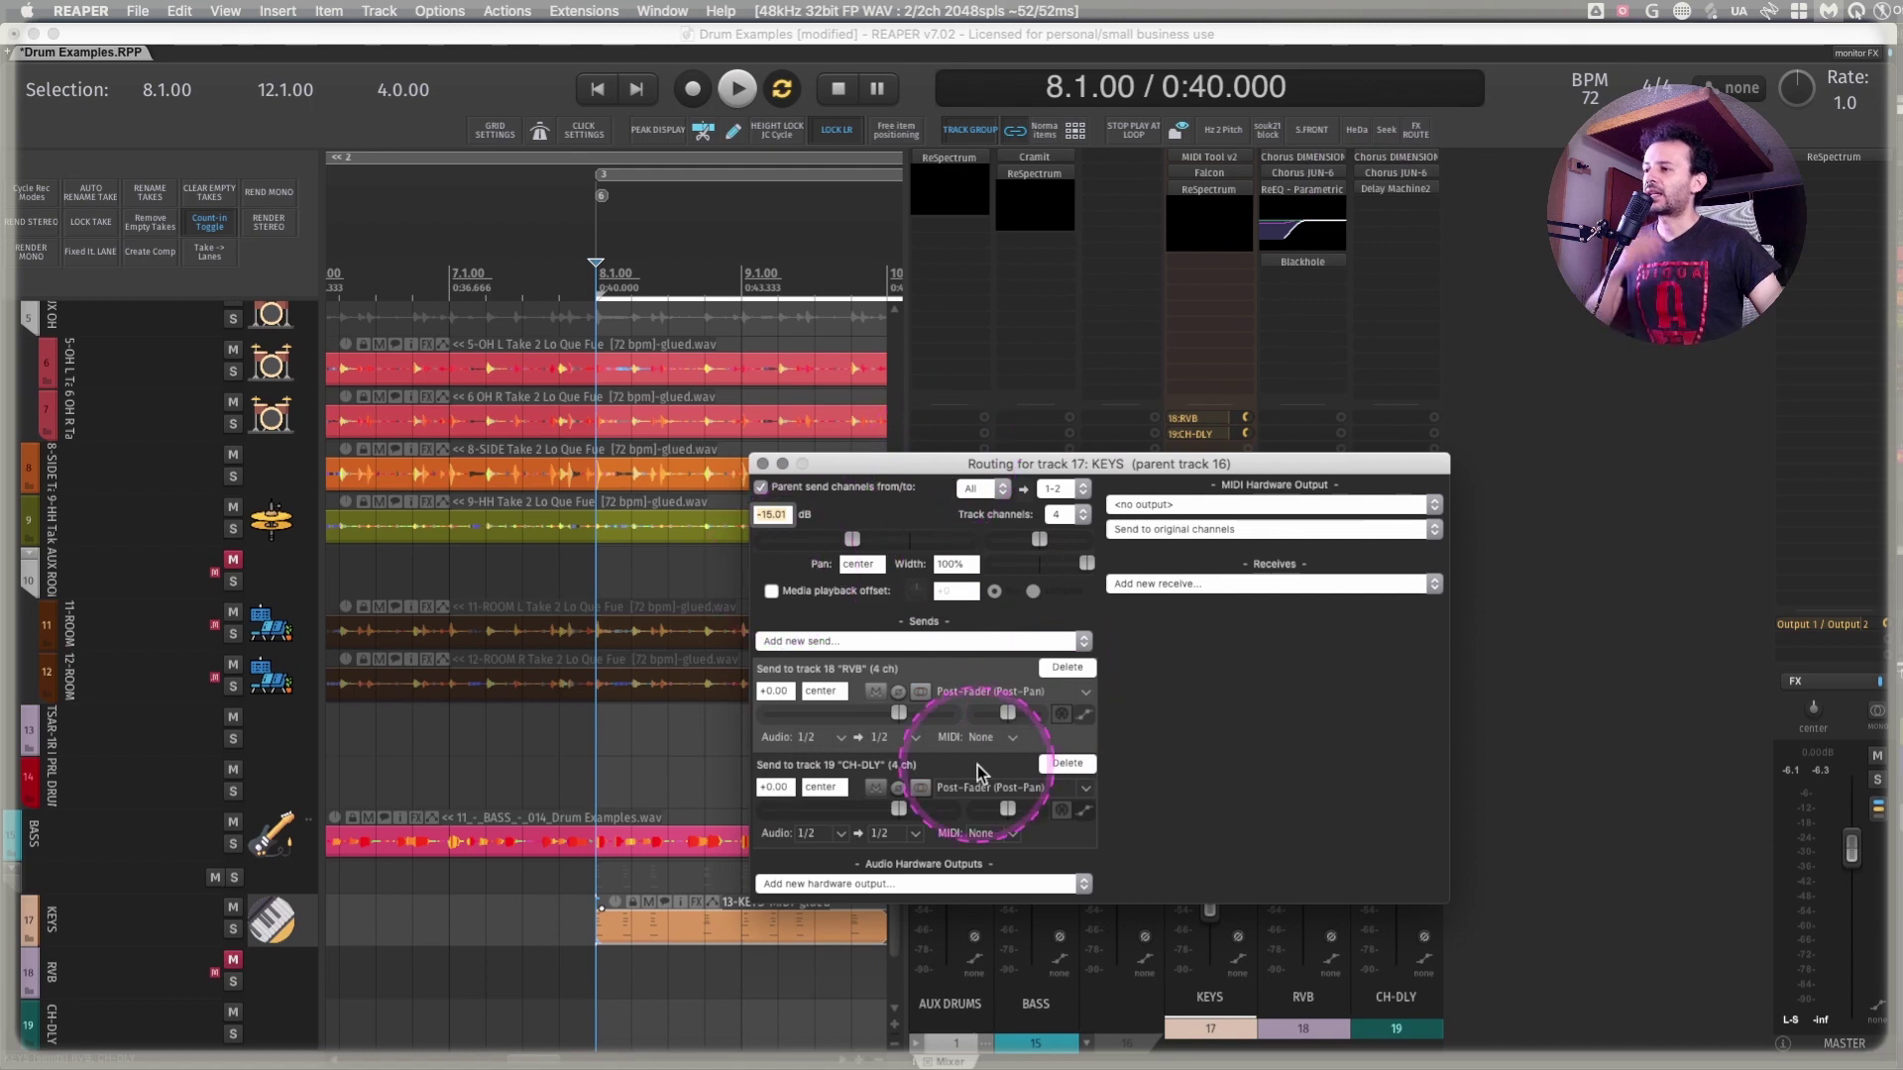
Examine the available send destinations, the receives and the audio hardware outputs in the KEYS routing window
click(995, 639)
click(1216, 708)
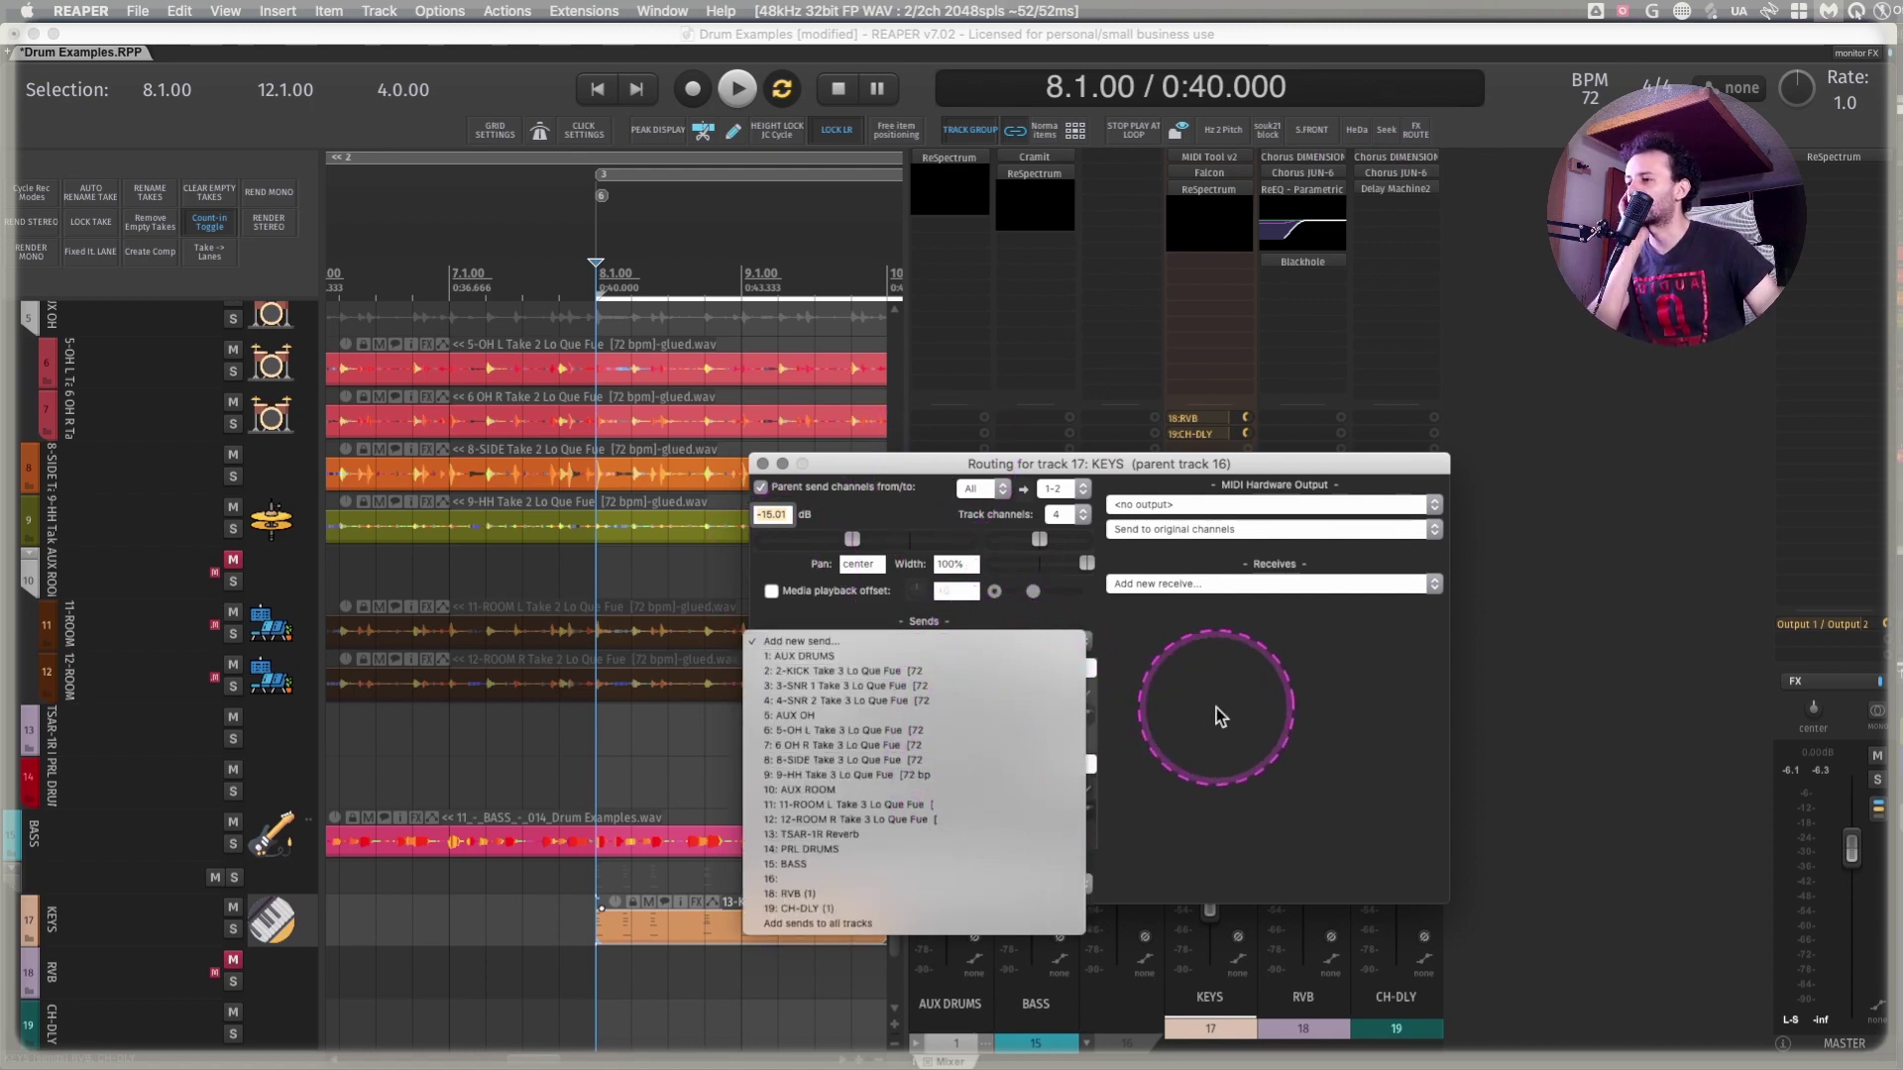
click(1240, 590)
click(1219, 562)
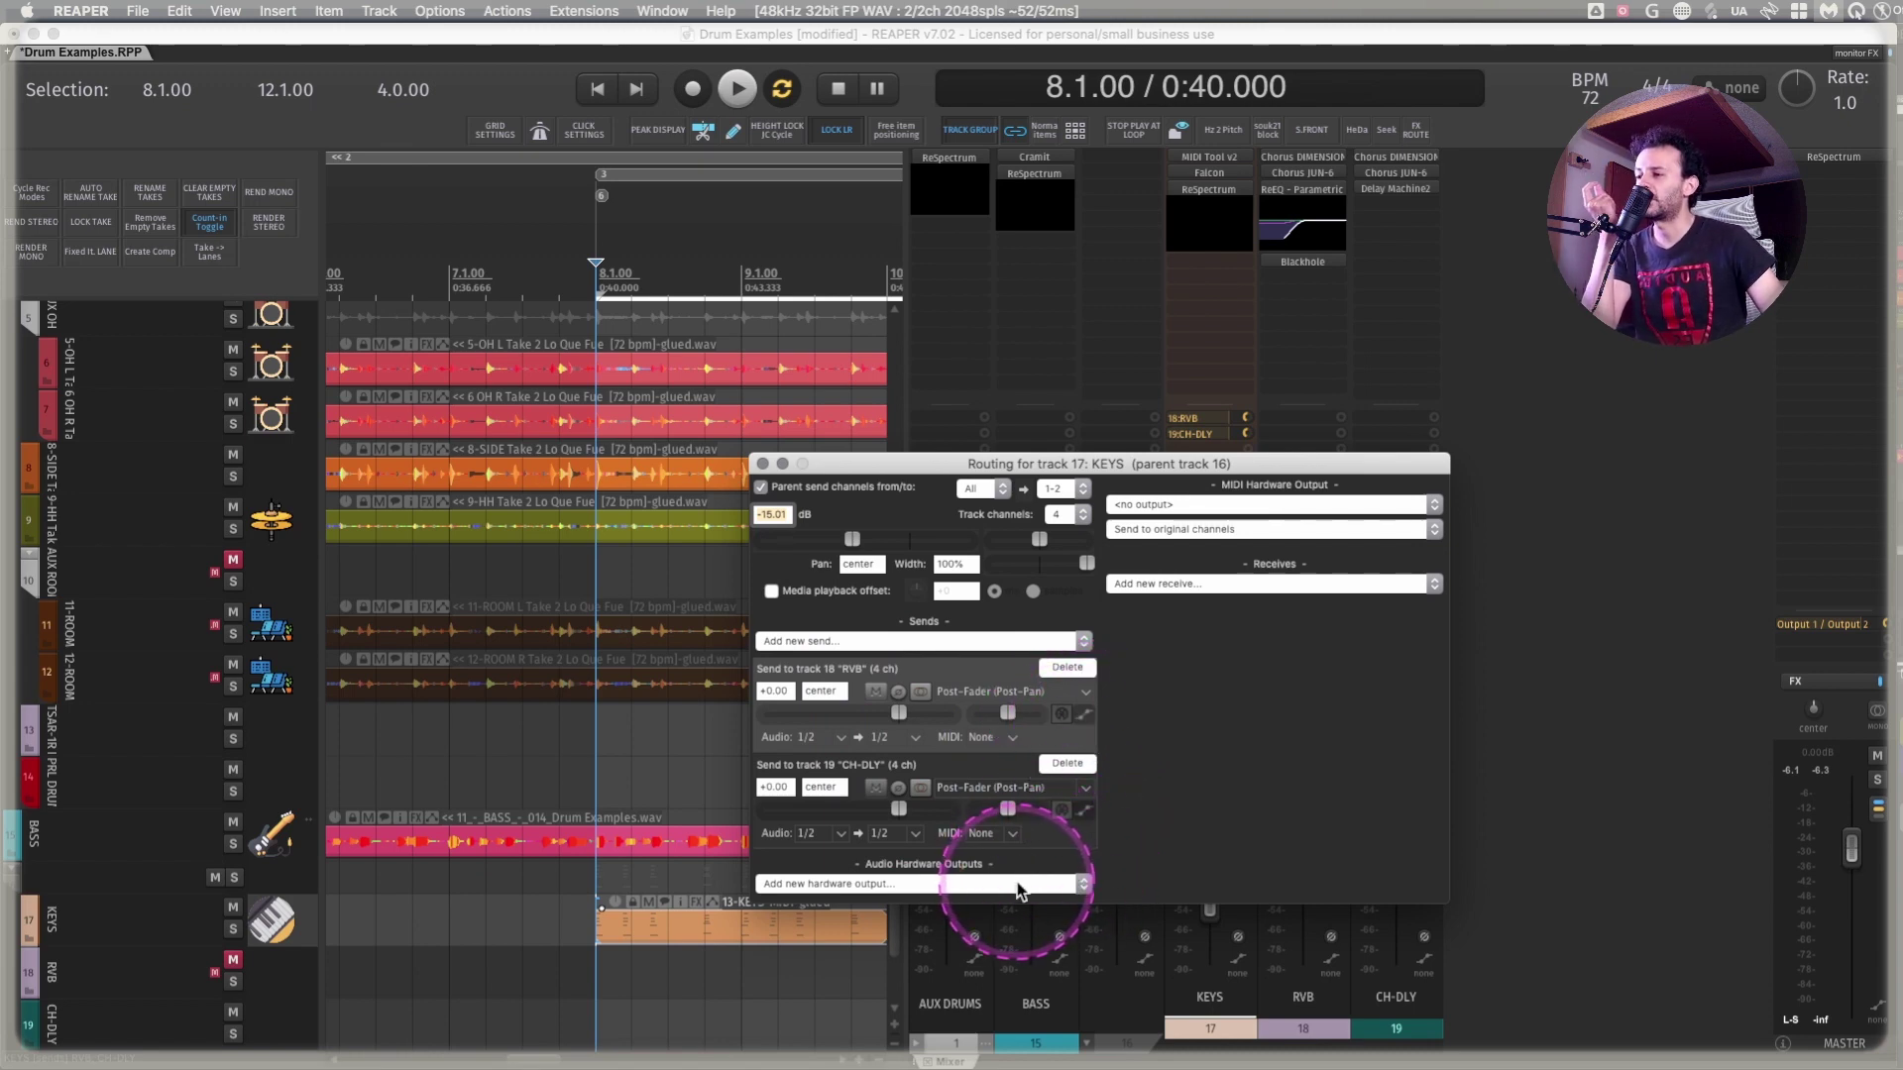
click(907, 879)
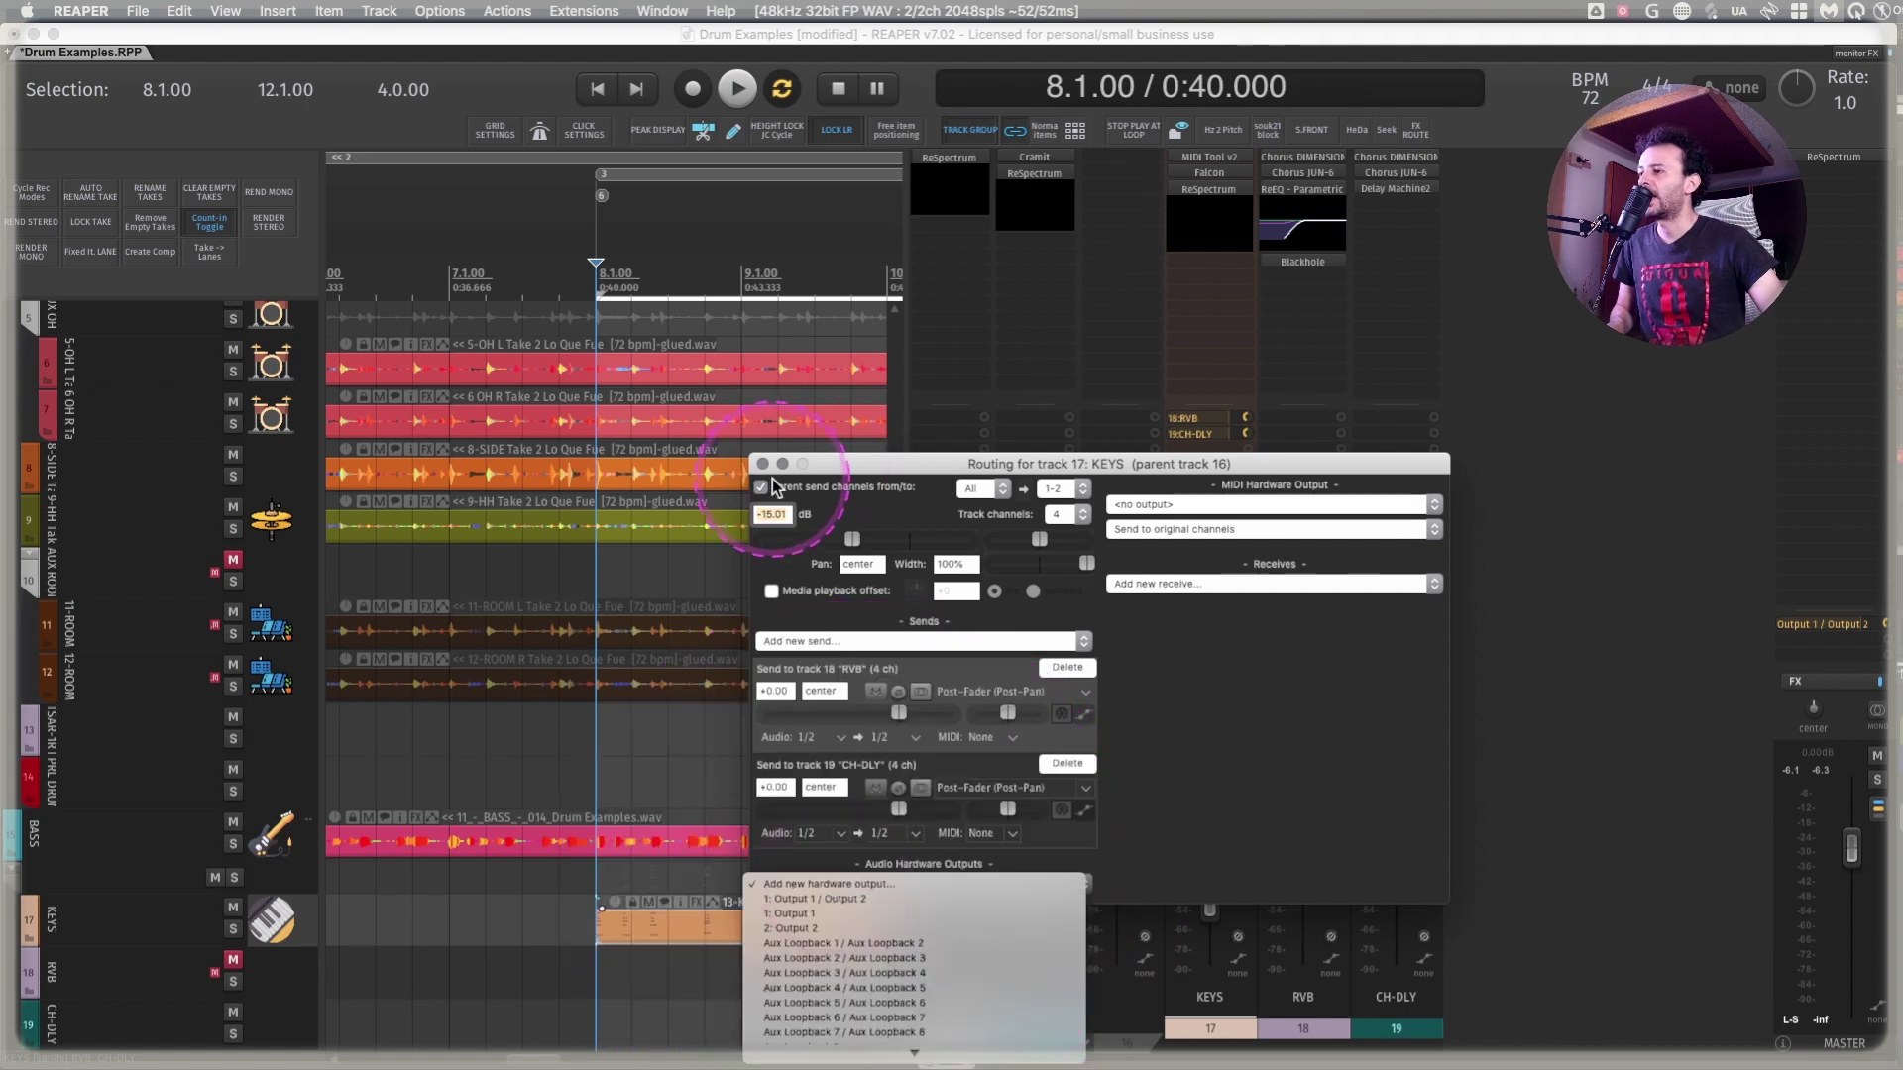
Close the KEYS routing window and go to the destination track of its CH-DLY send
click(1184, 722)
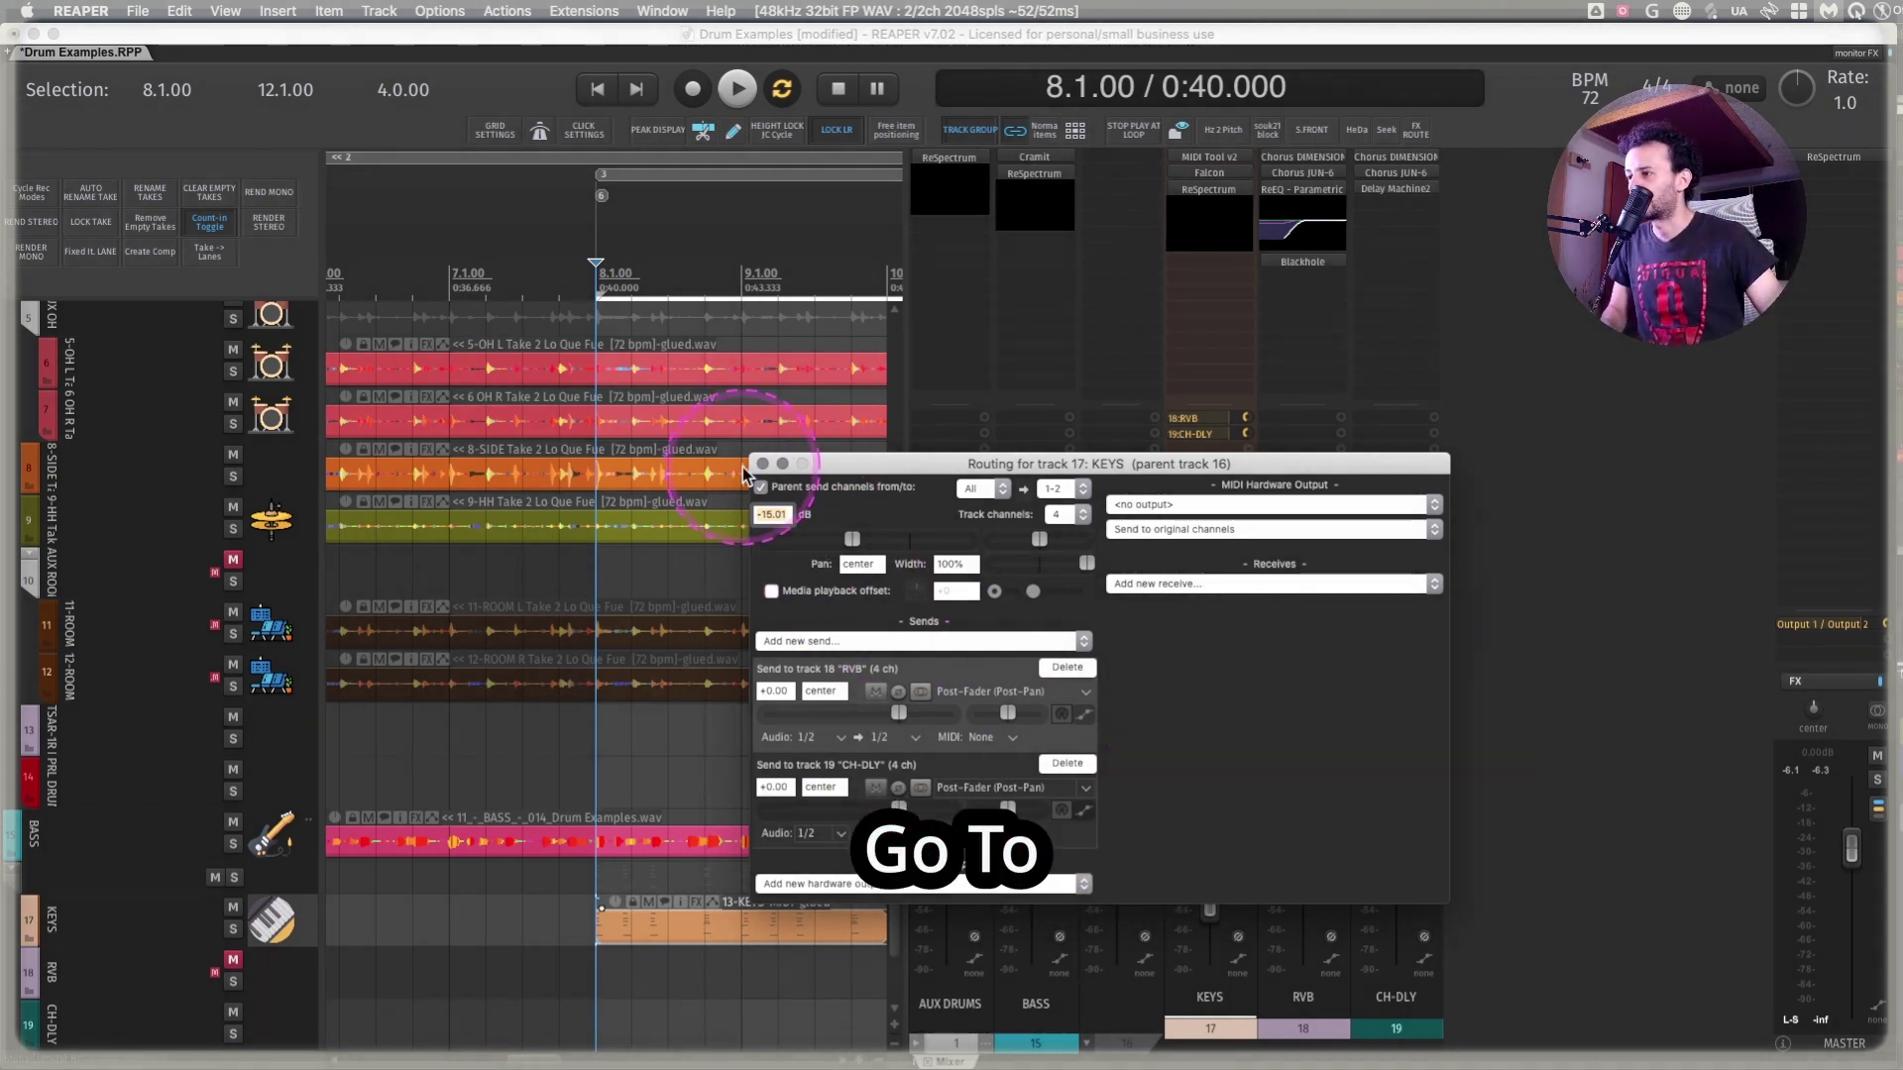
click(762, 463)
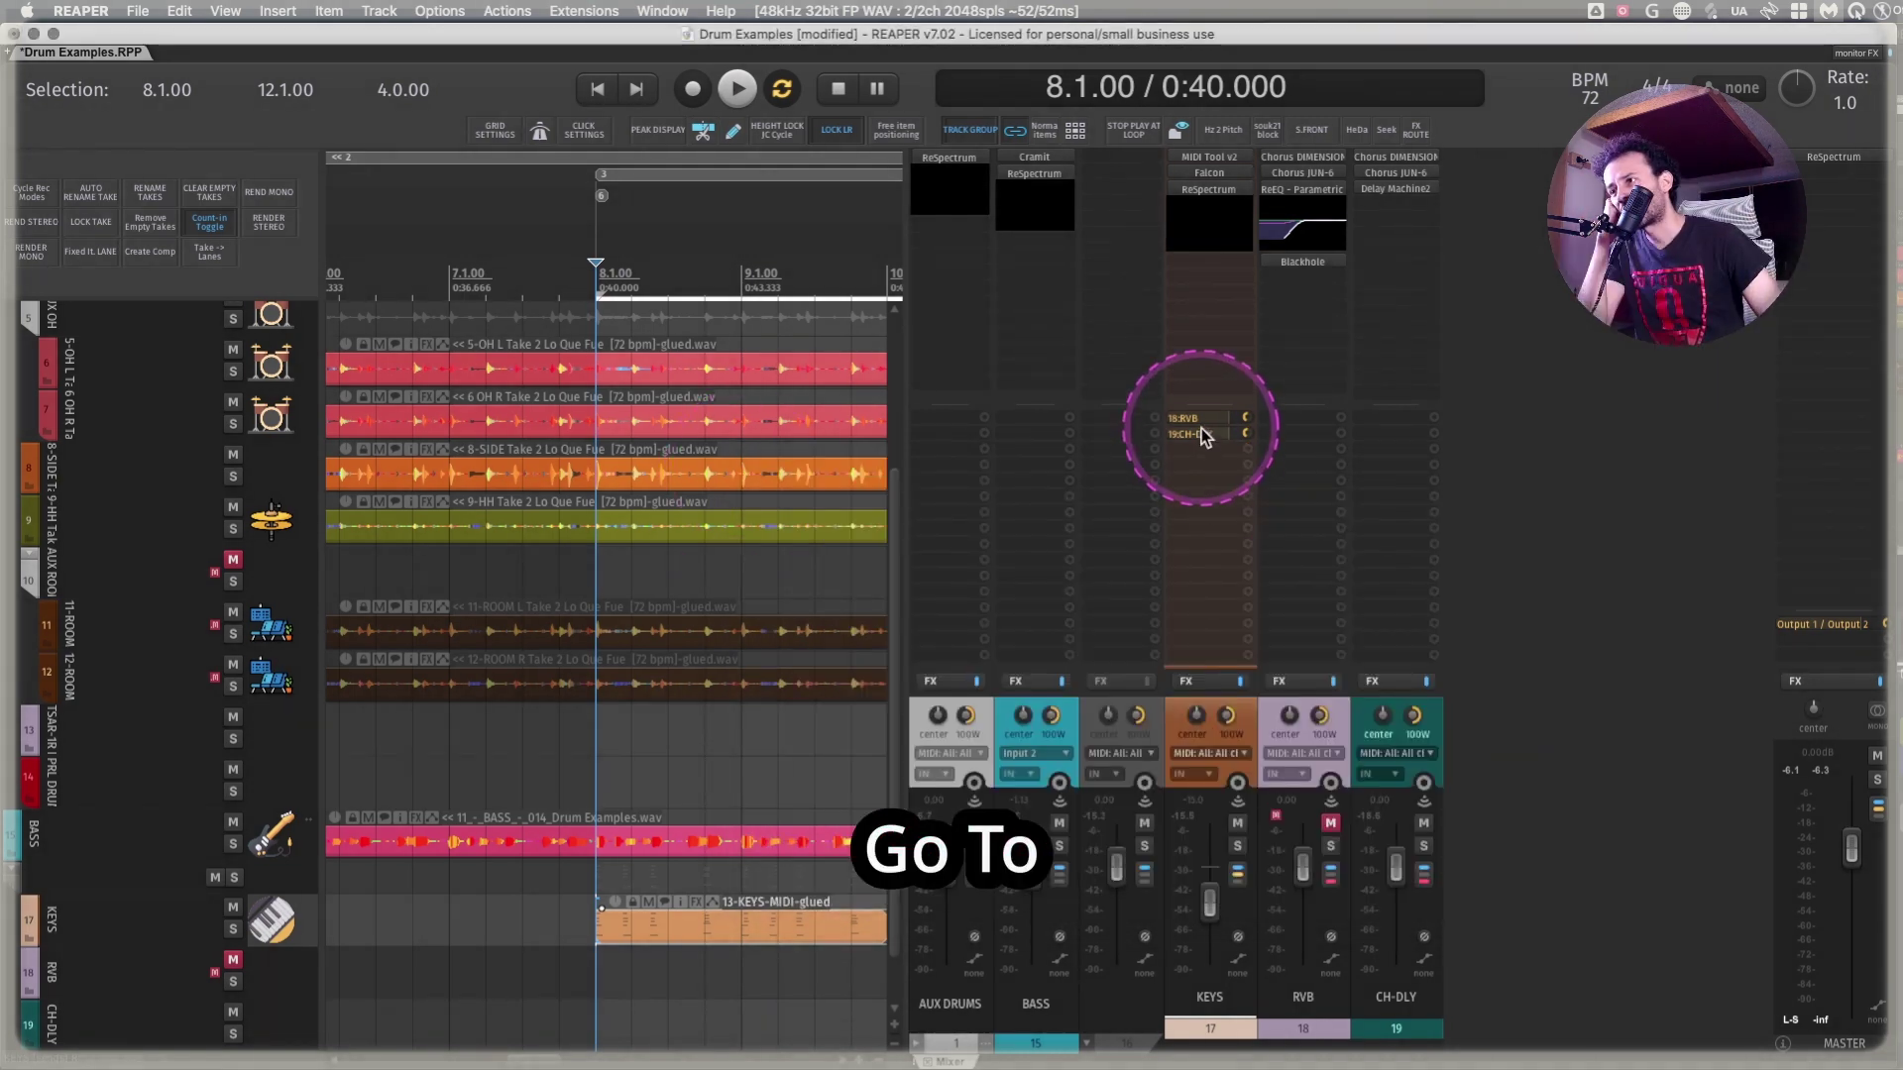
right_click(1194, 433)
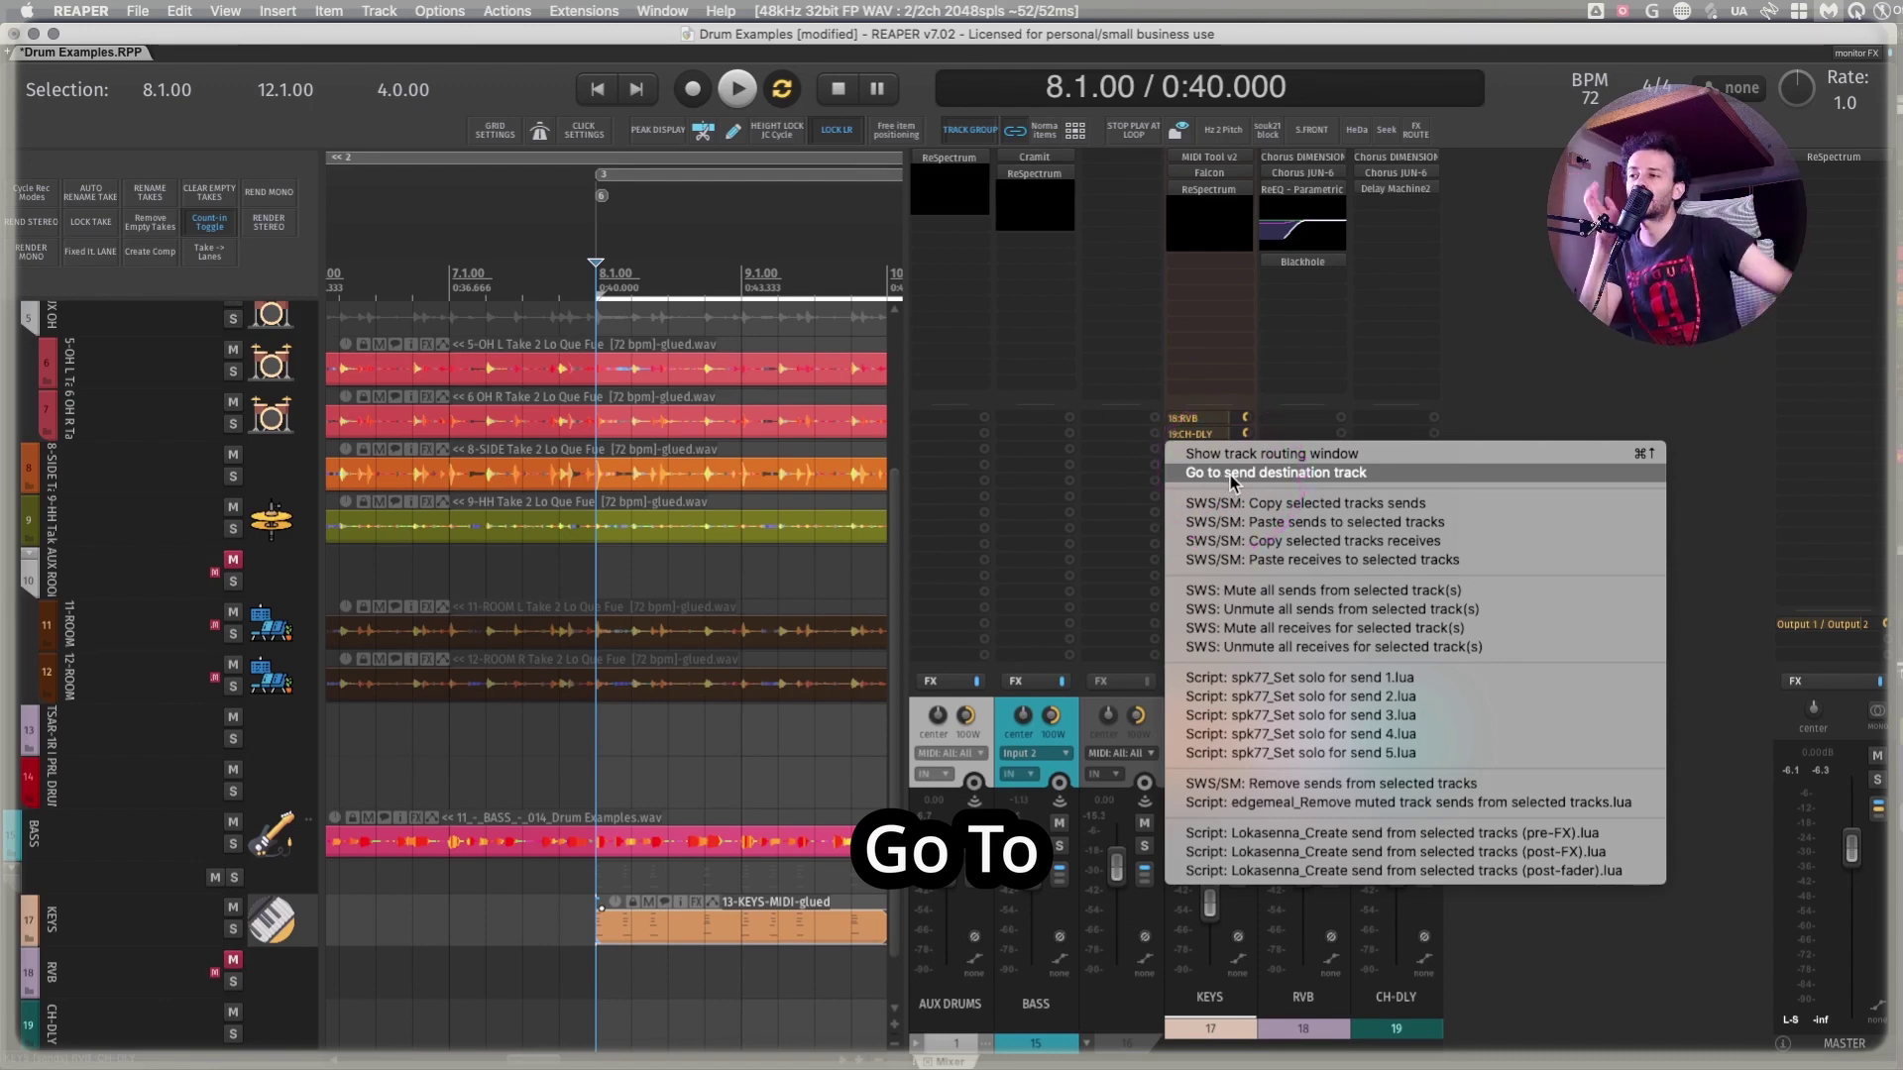
click(1229, 474)
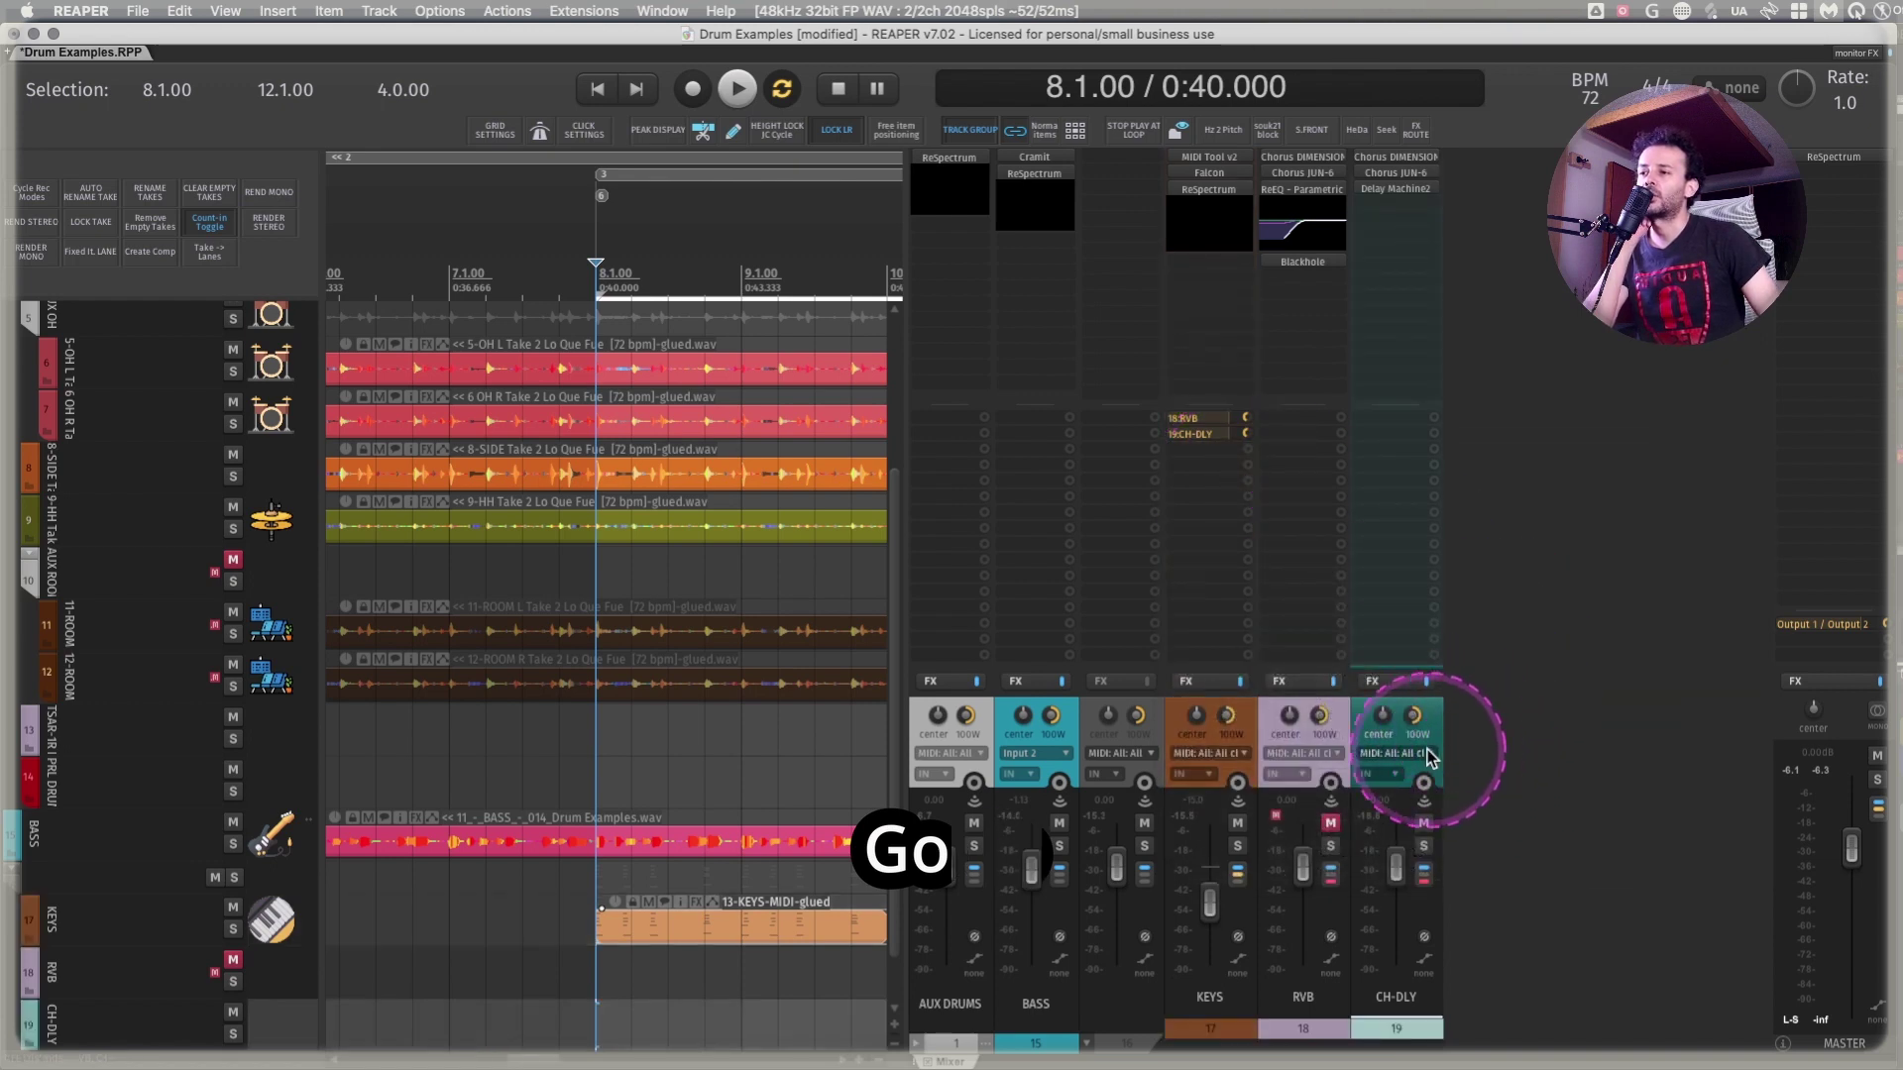
Insert eight empty tracks between RVB and CH-DLY and go to the destination track of the KEYS send to CH-DLY
click(1340, 717)
key(super+t)
key(super+t)
key(super+t)
key(super+t)
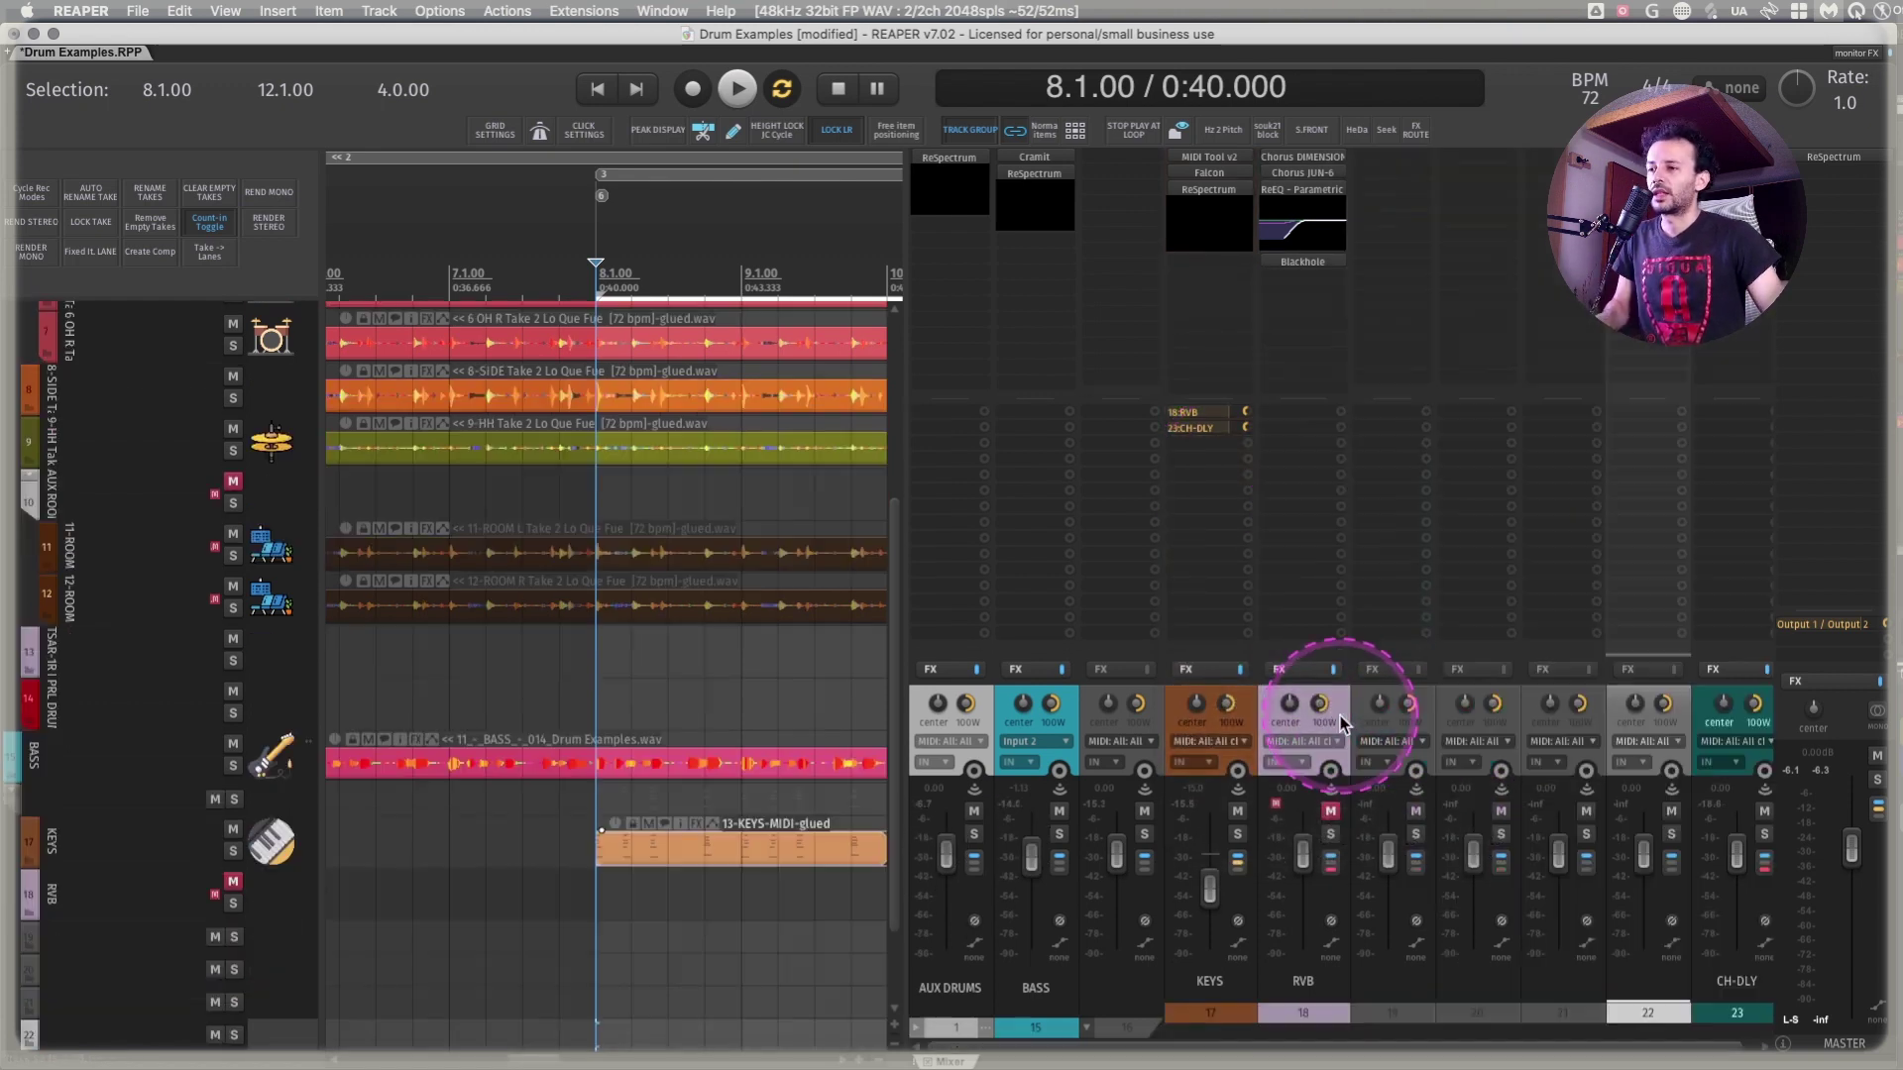
key(super+t)
key(super+t)
key(super+t)
key(super+t)
scroll(1185, 717, left, 3)
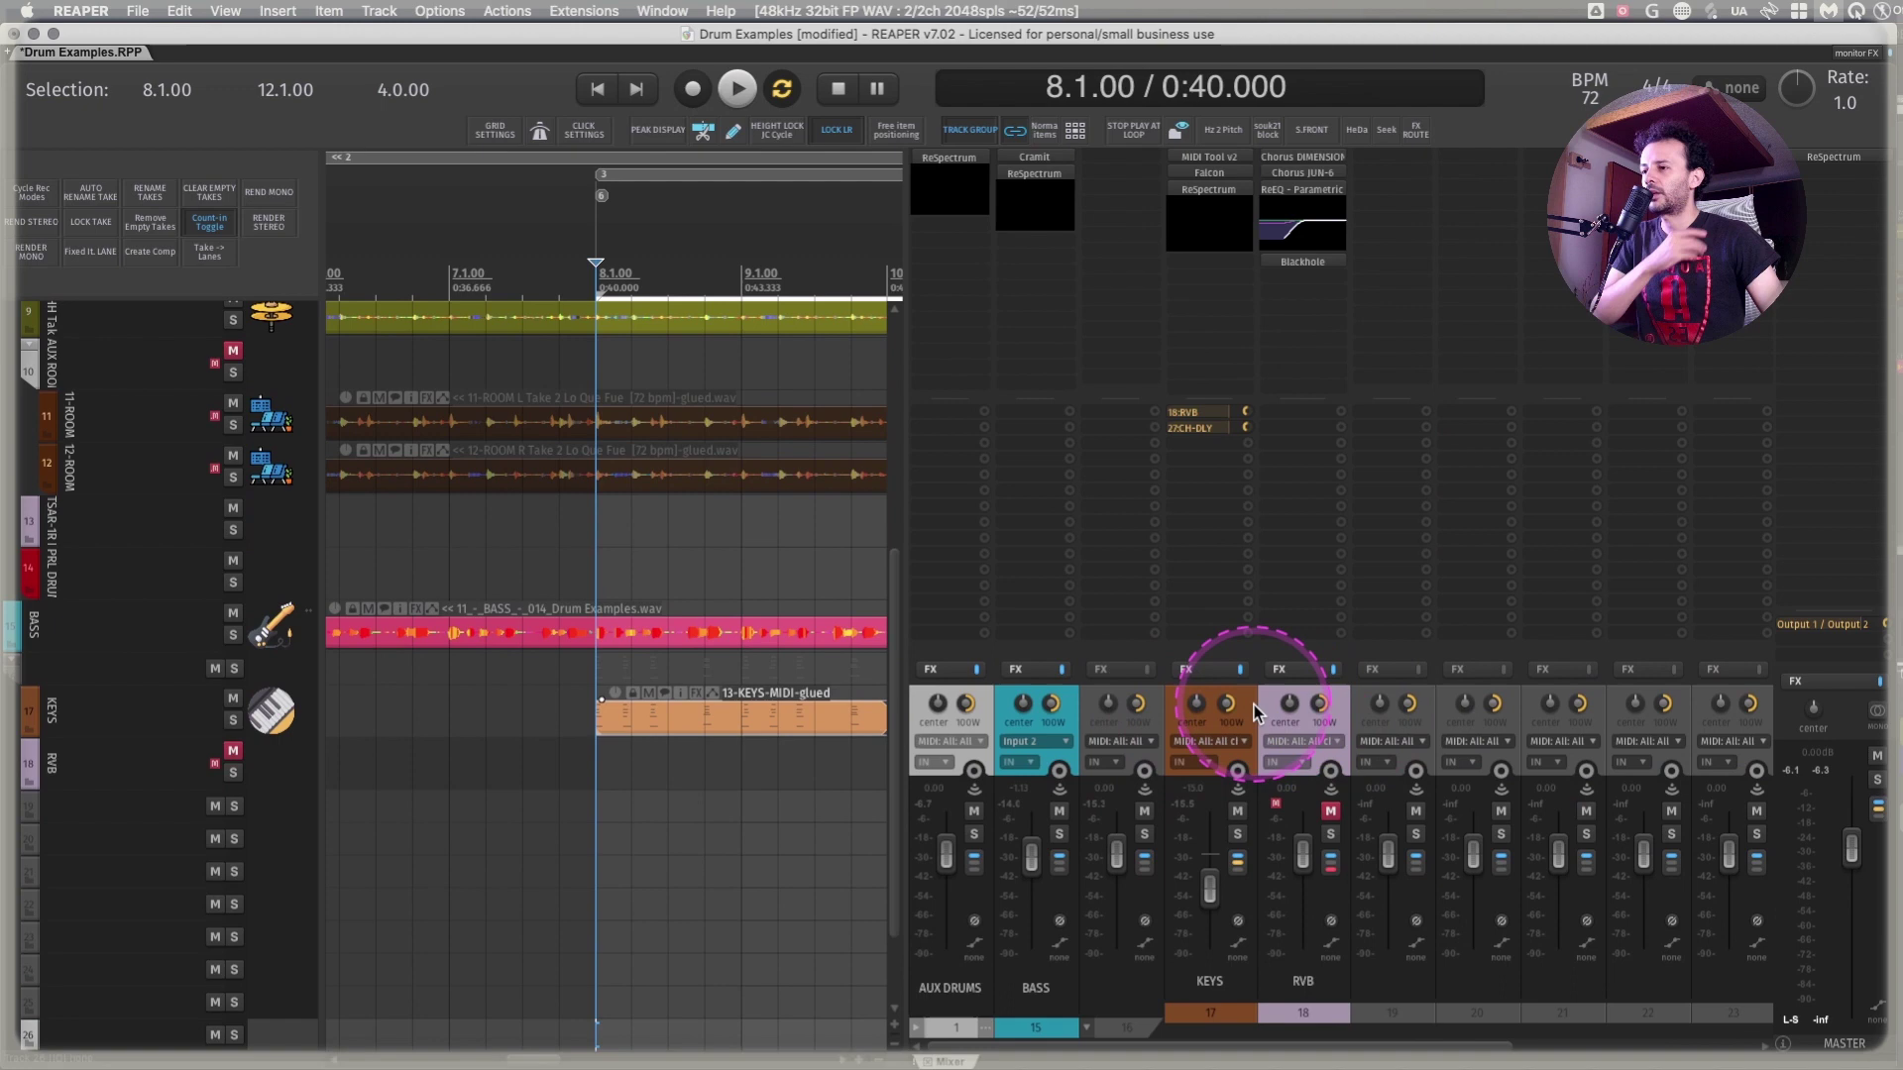
right_click(1203, 415)
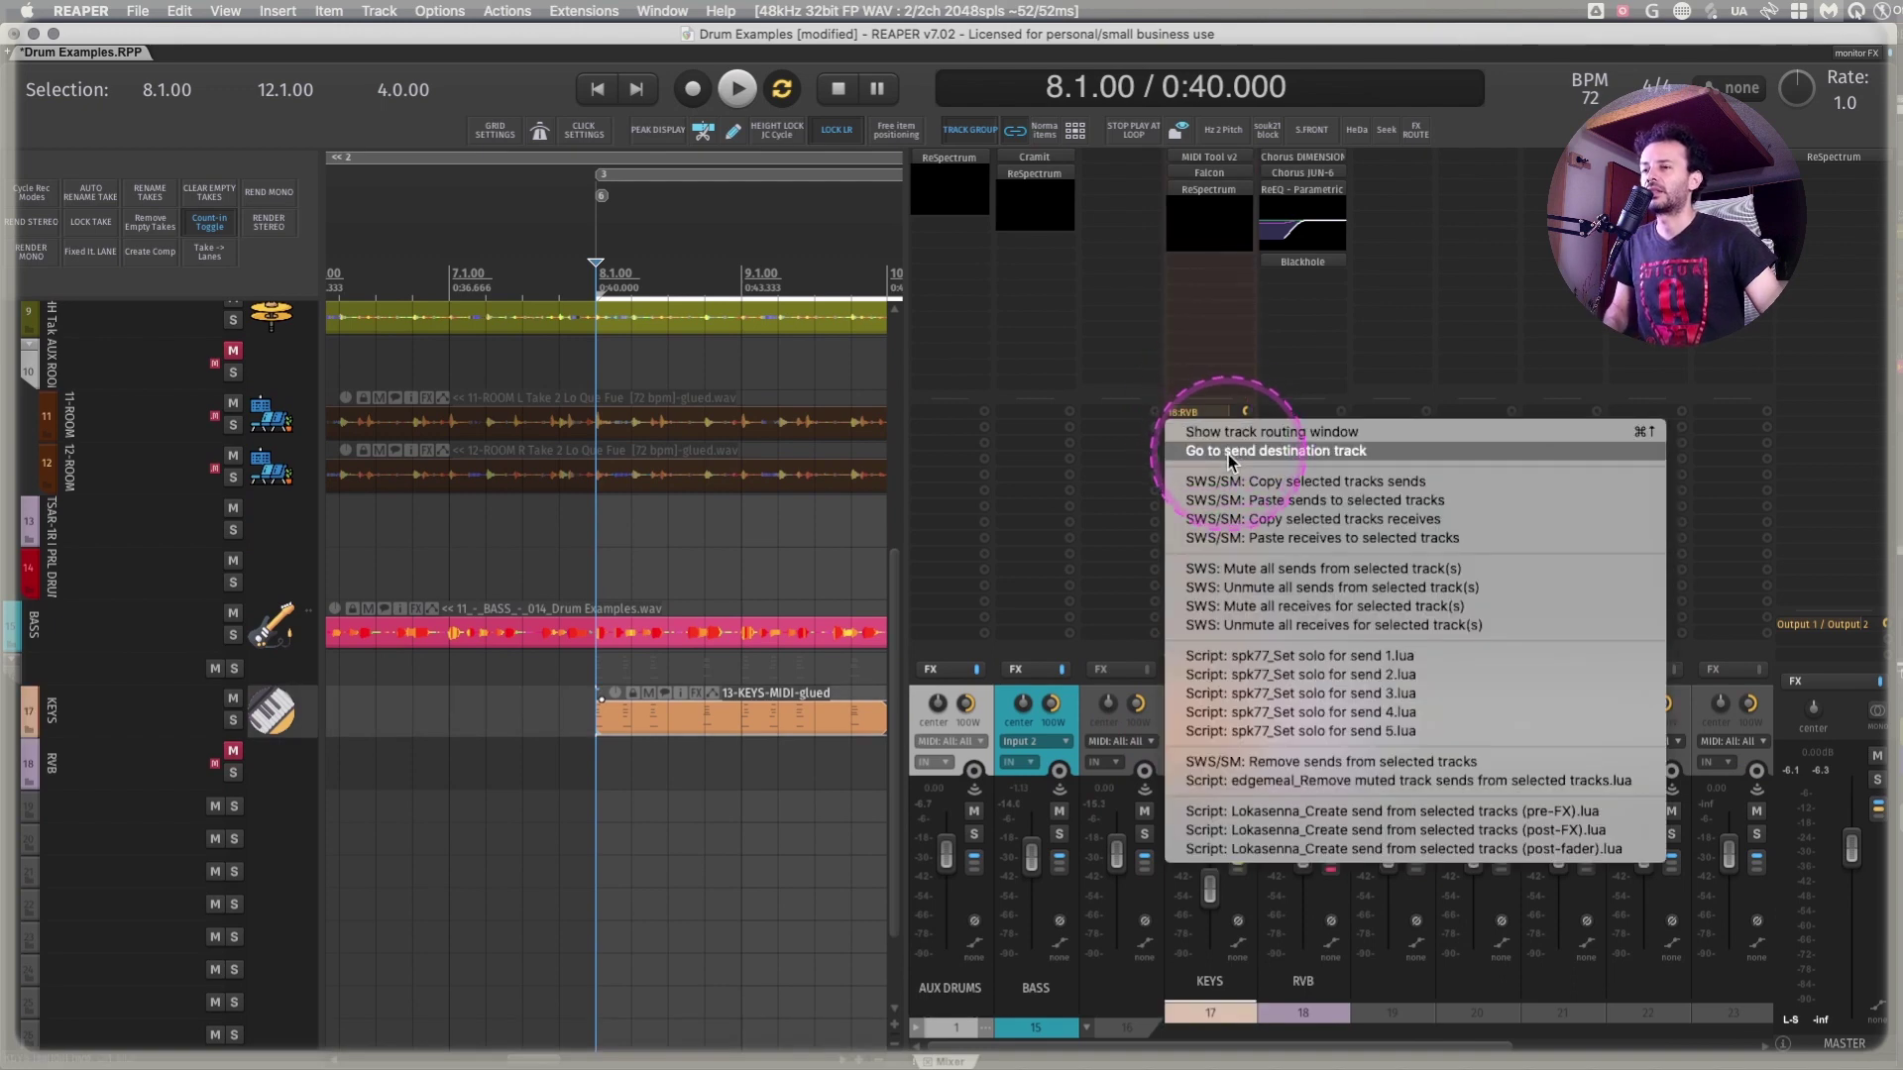
click(1228, 454)
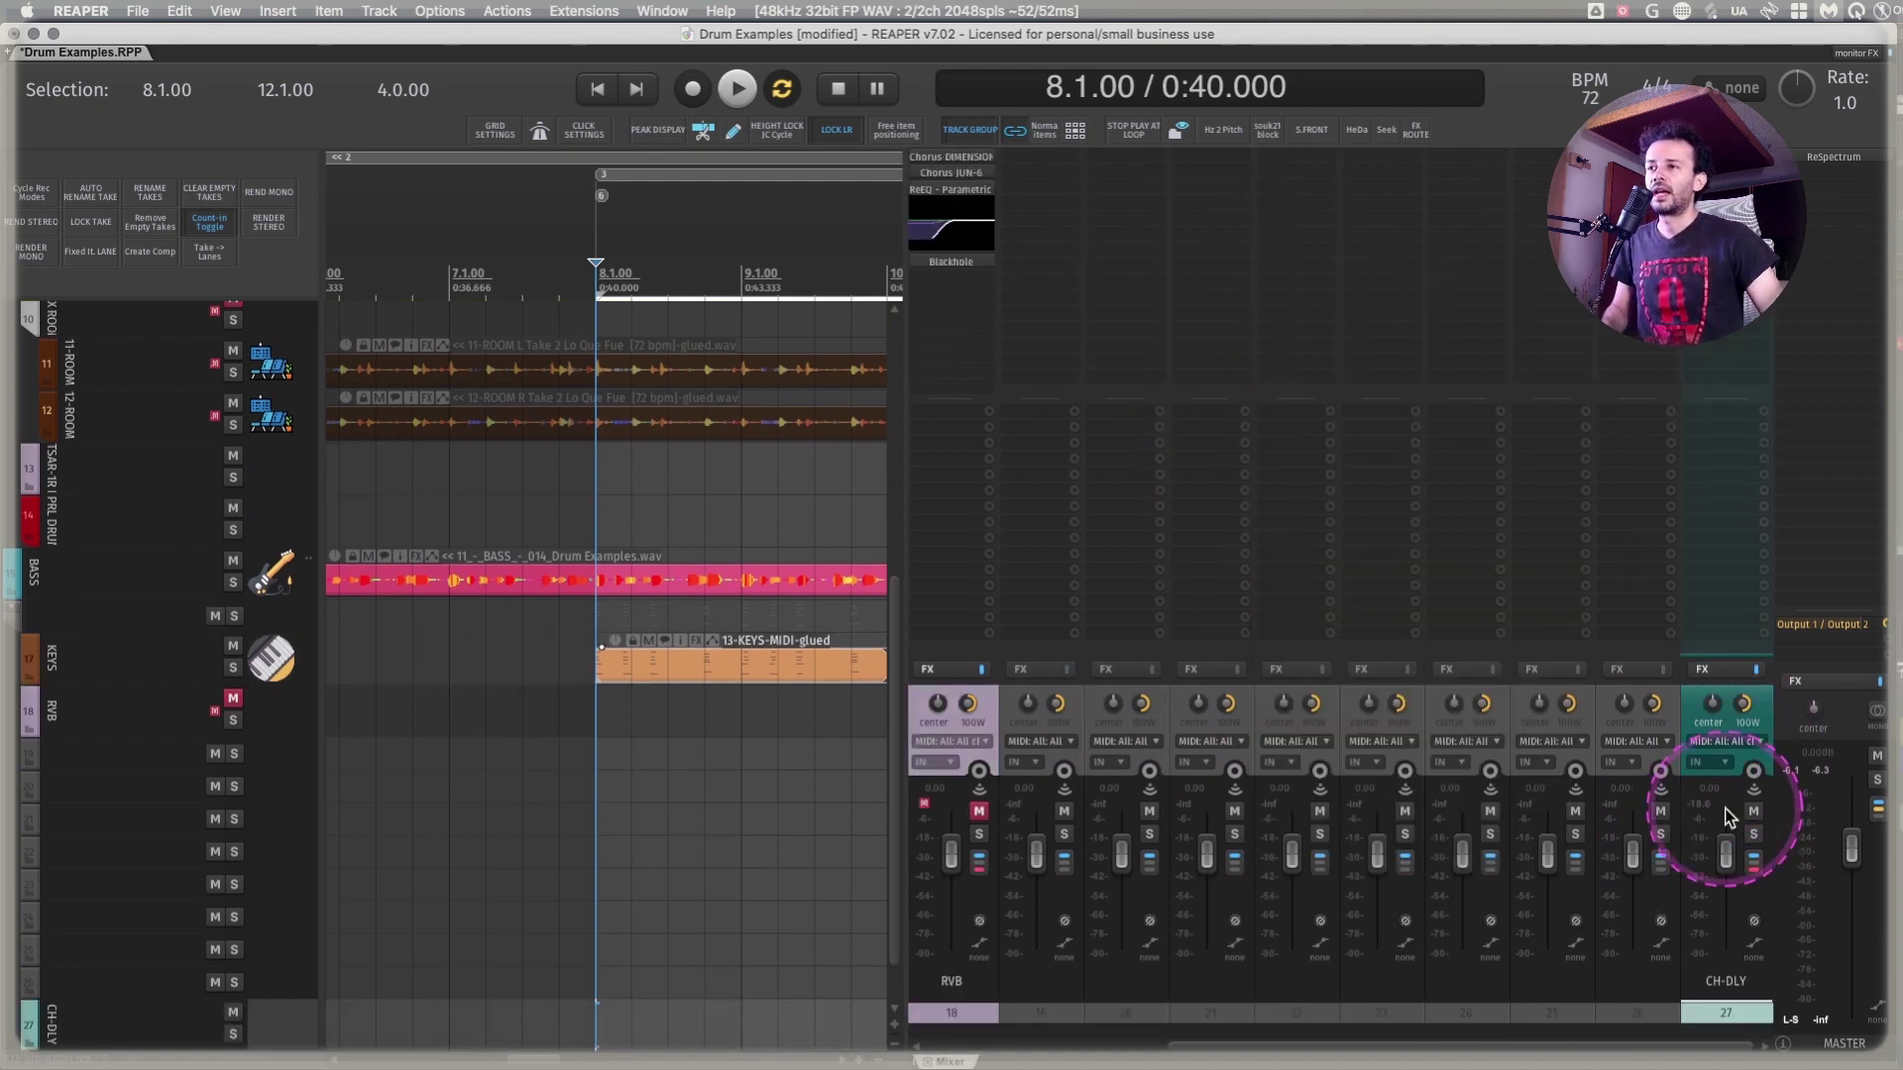
Delete the empty tracks between RVB and CH-DLY, along with the unnamed track between BASS and KEYS
click(1626, 722)
shift+click(1077, 711)
key(Delete)
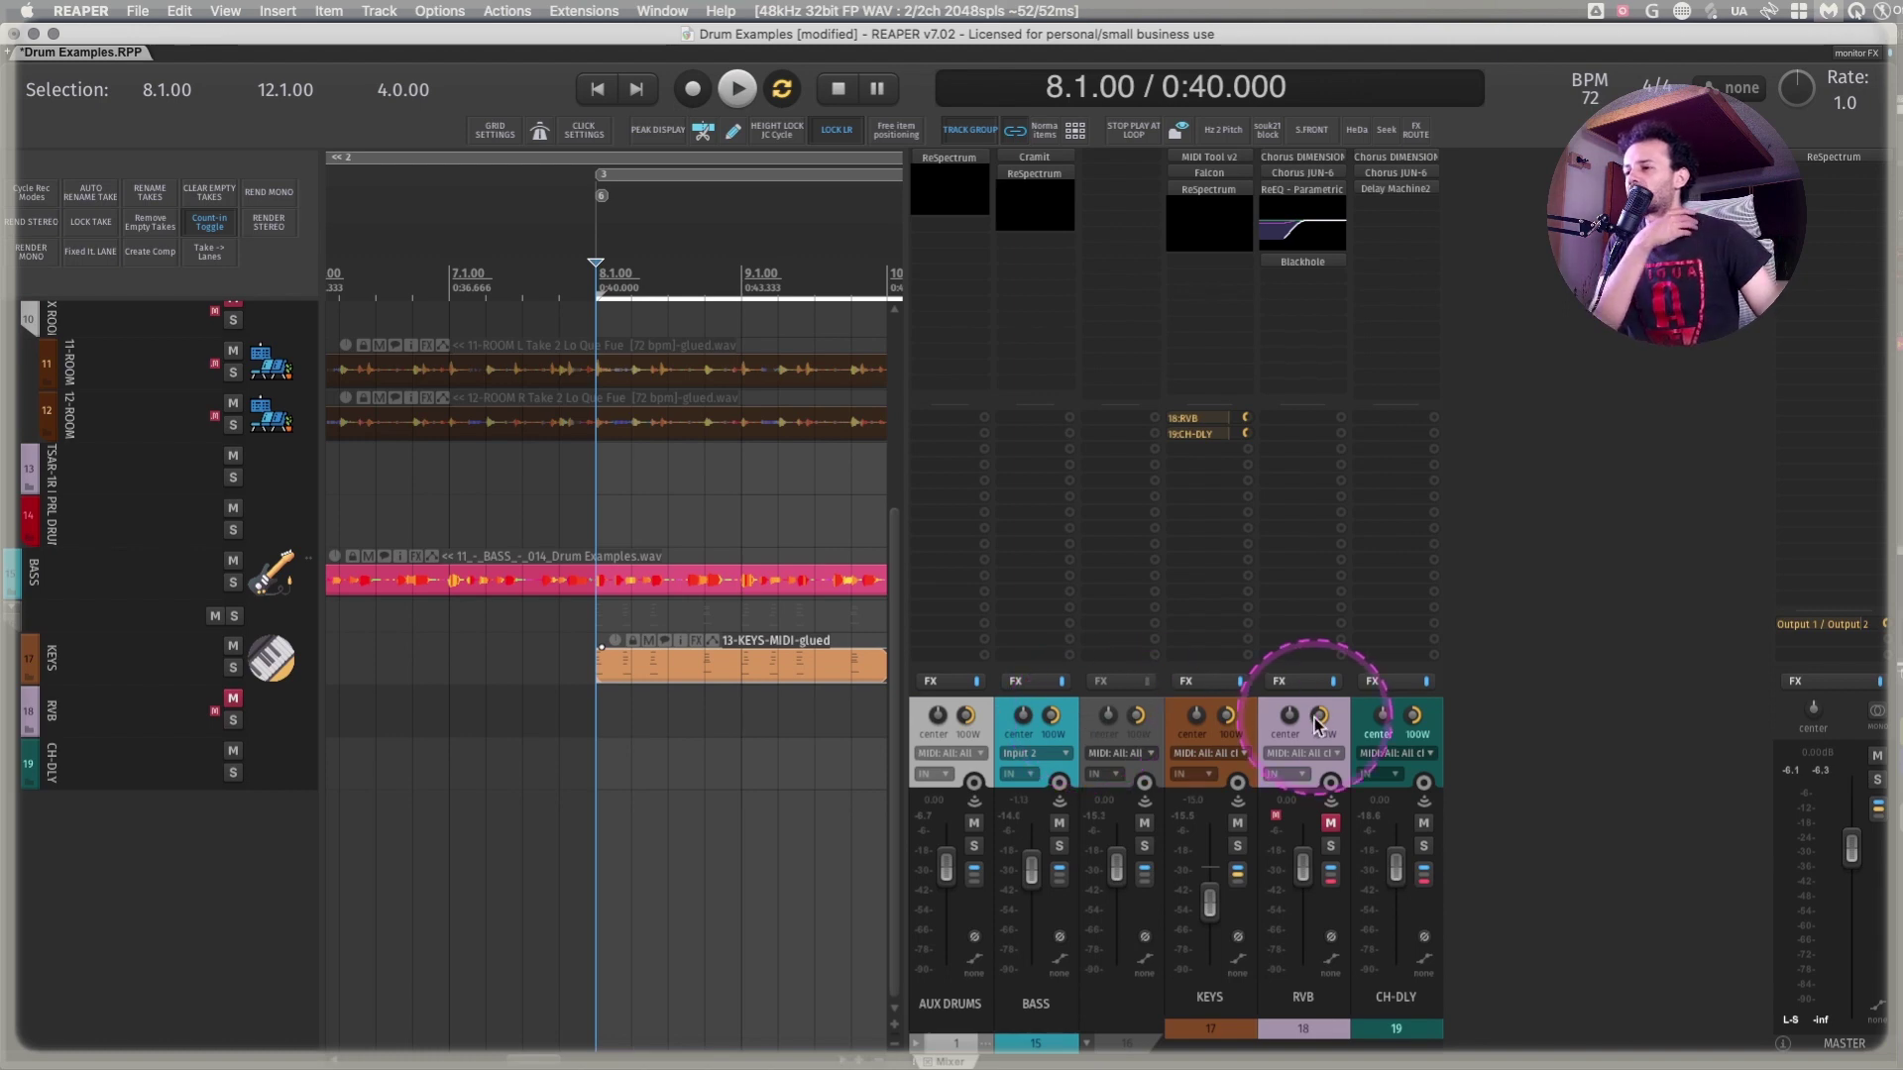
click(1125, 706)
key(Delete)
Examine the commands for copying and pasting sends and receives in the context menu of the KEYS channel's sends
right_click(1090, 486)
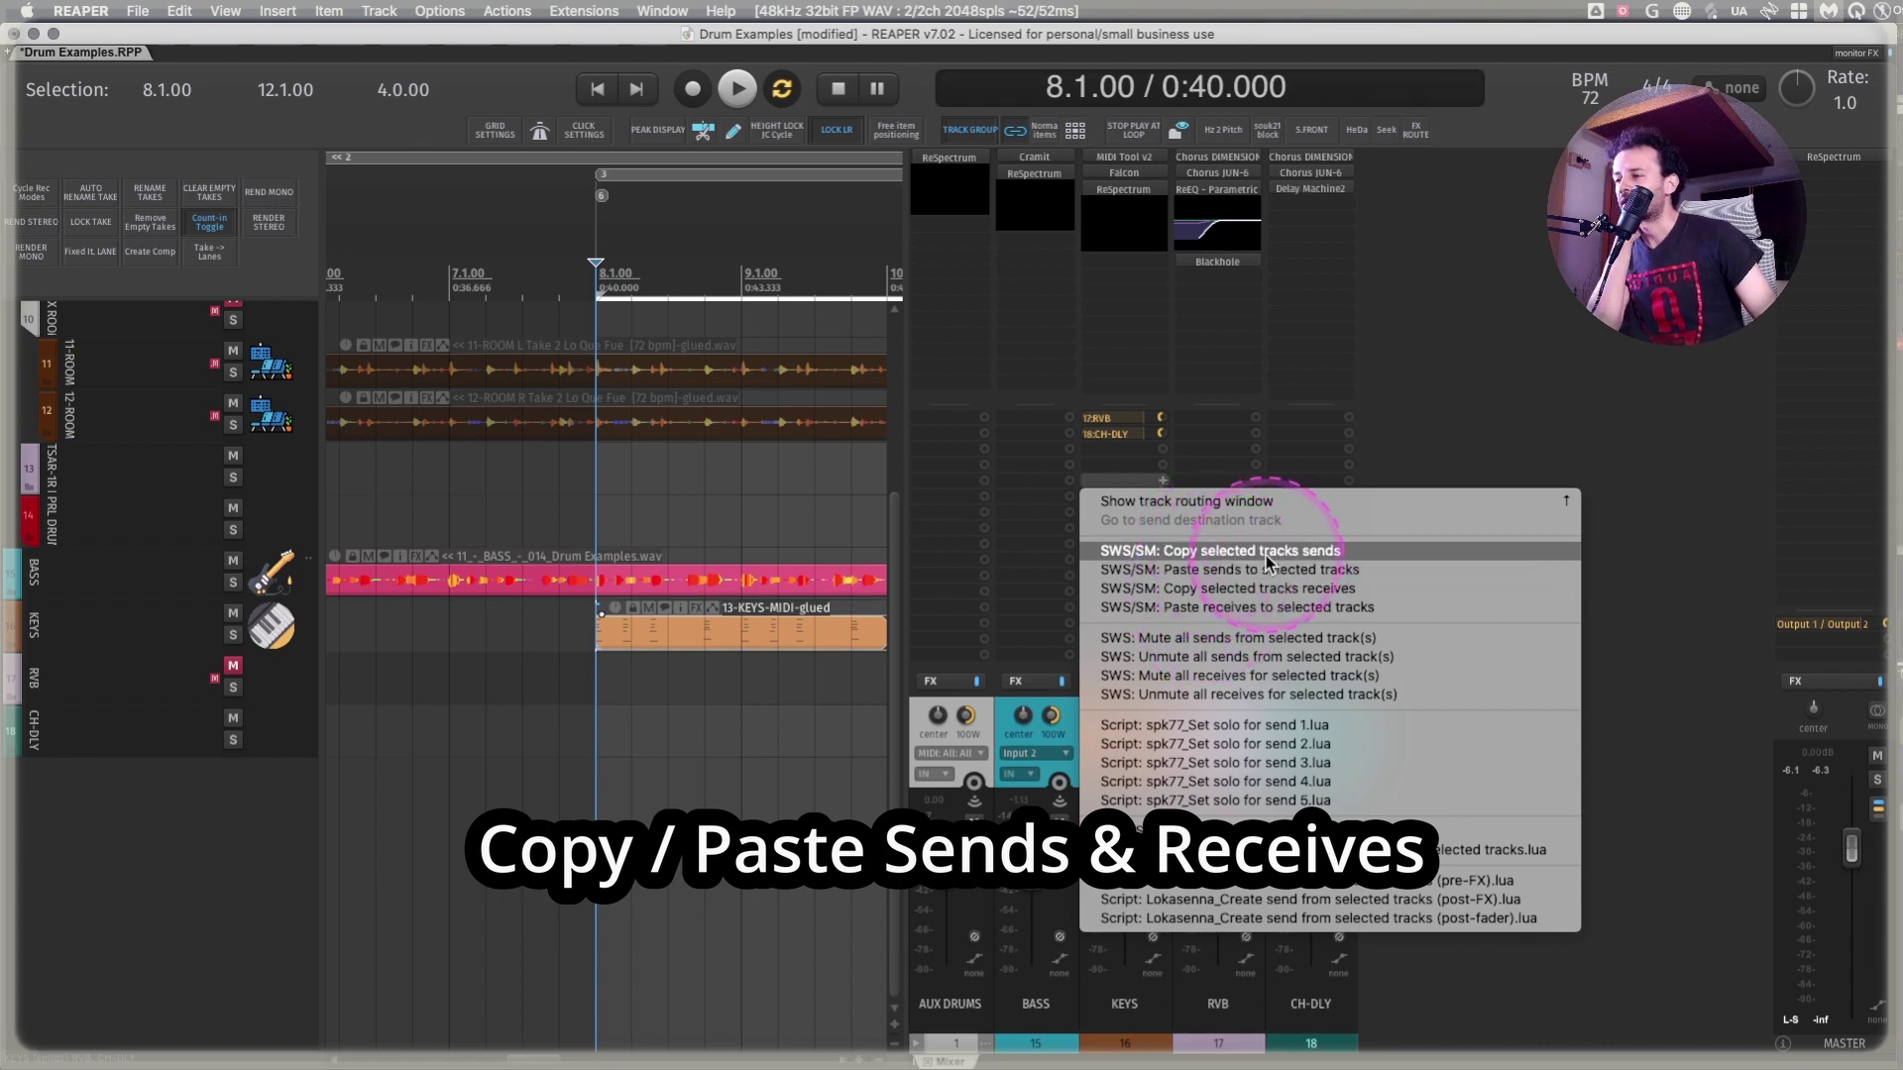
click(1352, 609)
click(1110, 421)
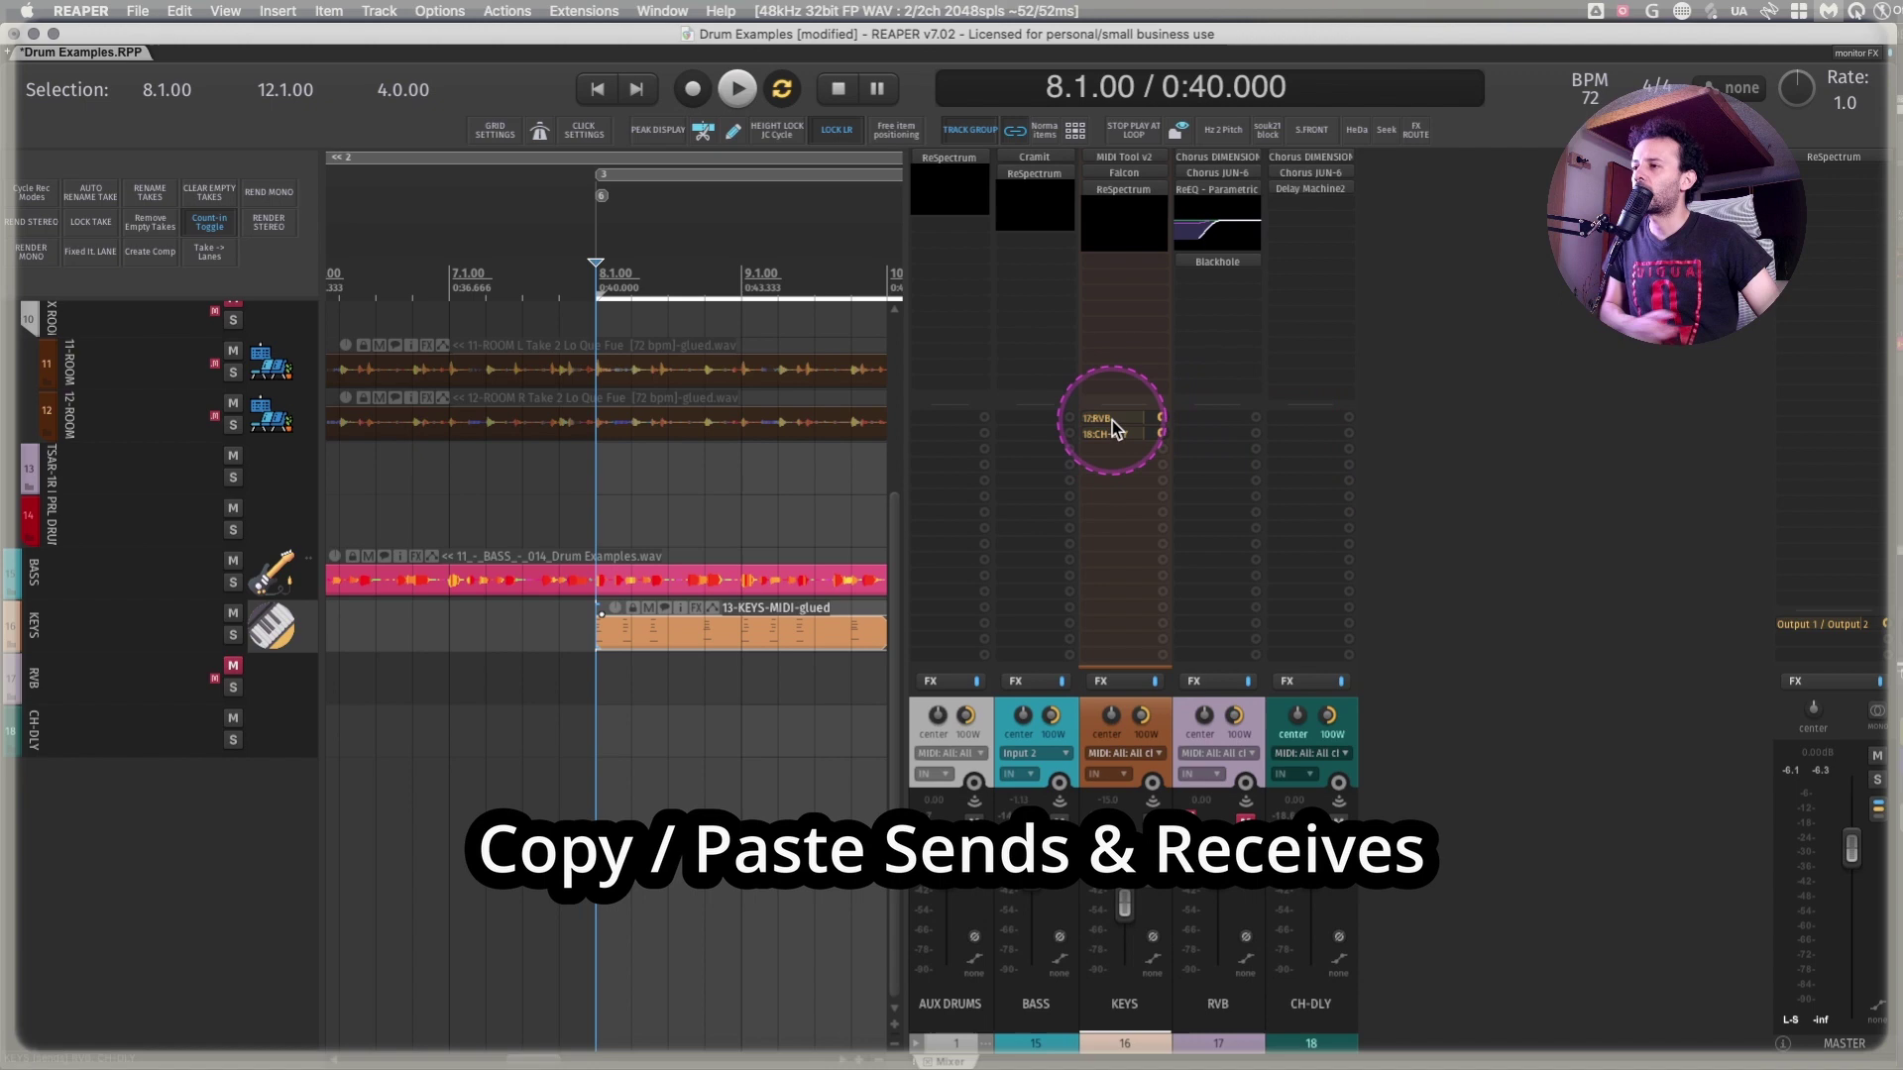
drag(1026, 426, 951, 423)
alt+click(943, 418)
alt+click(1027, 420)
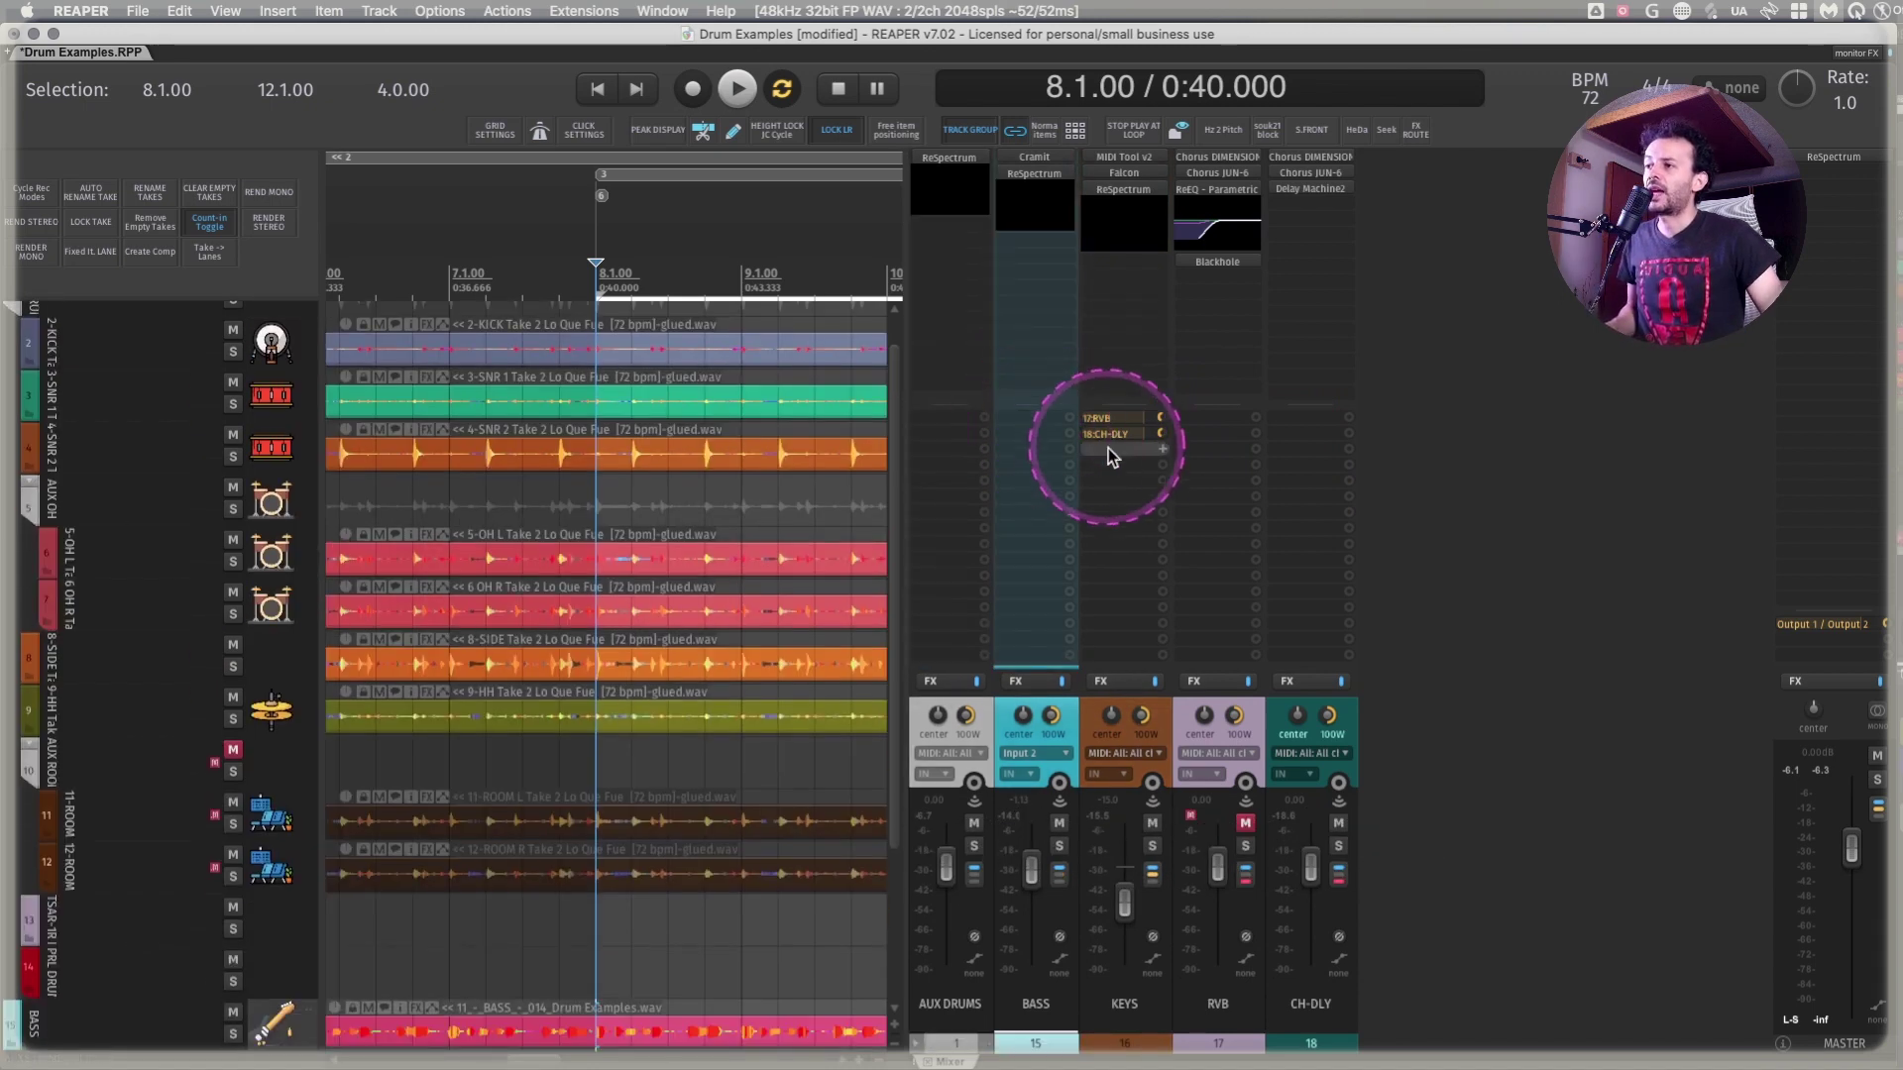
click(1161, 718)
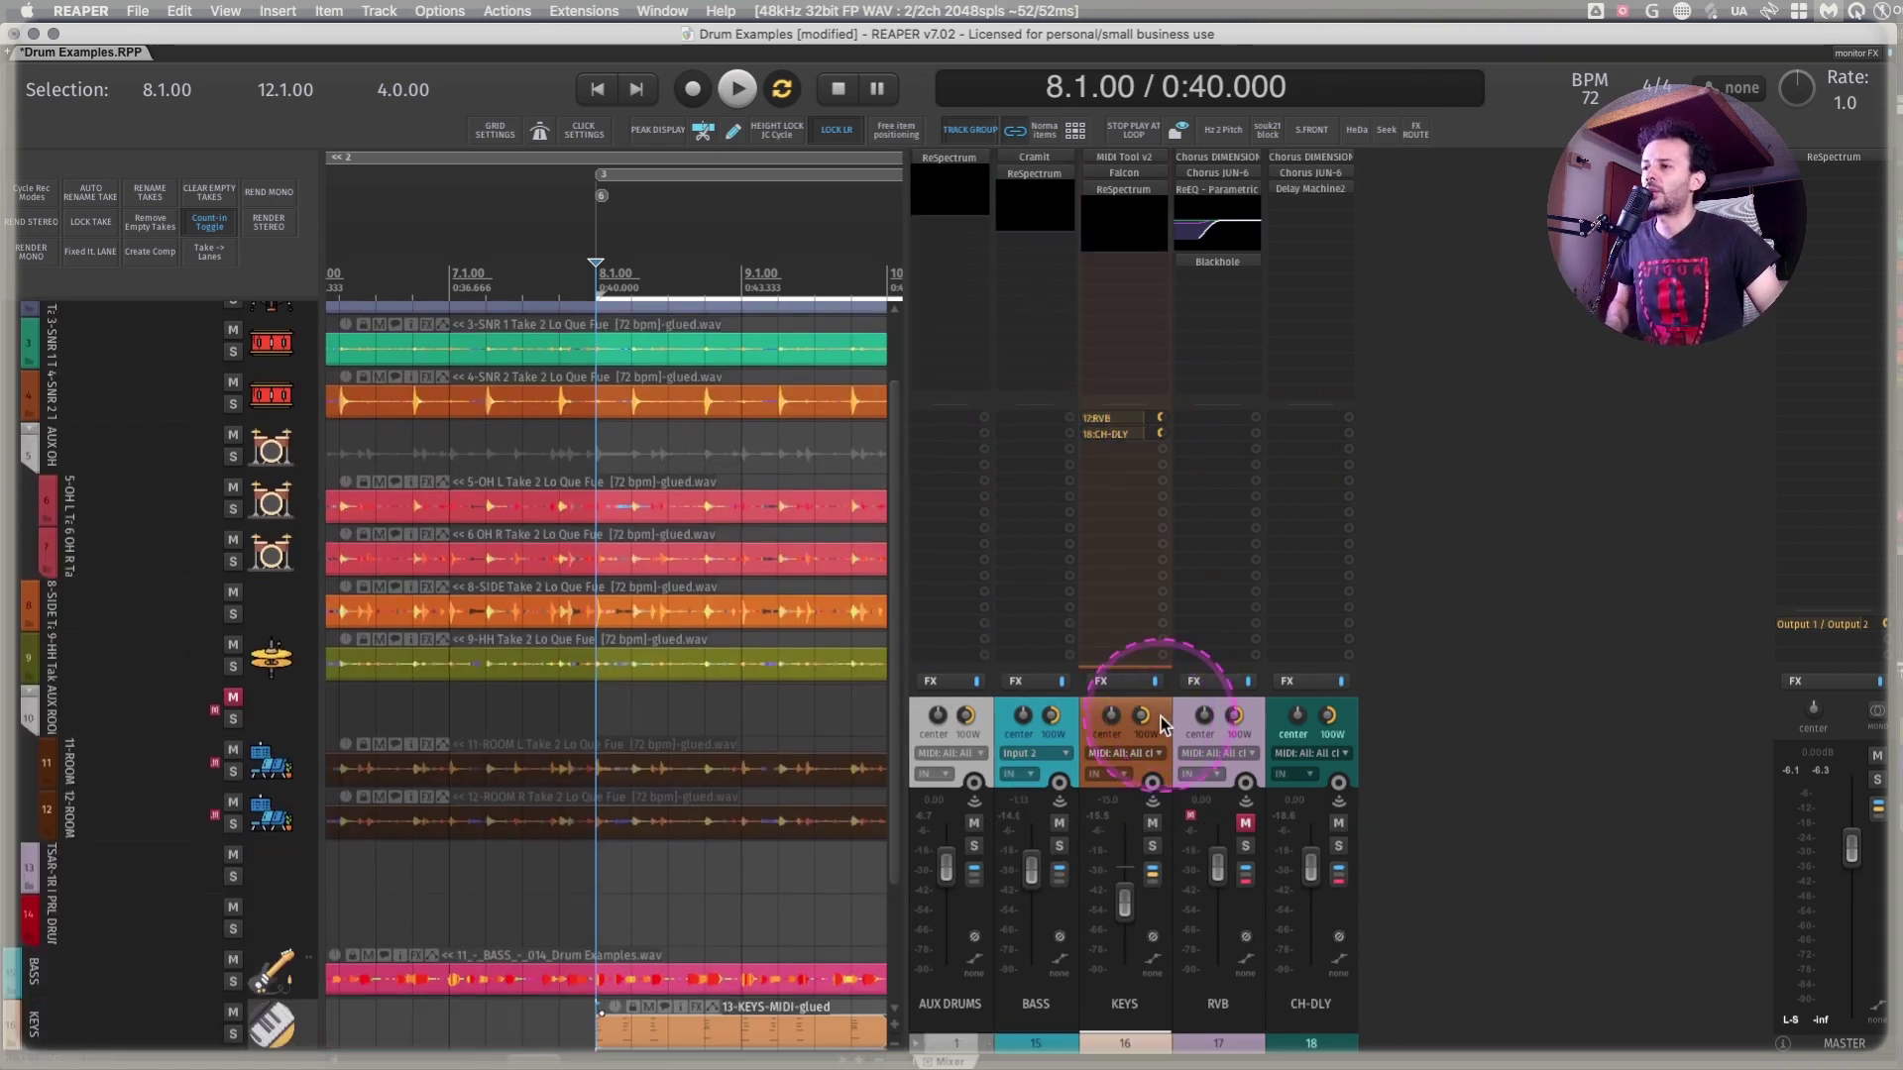
right_click(1120, 460)
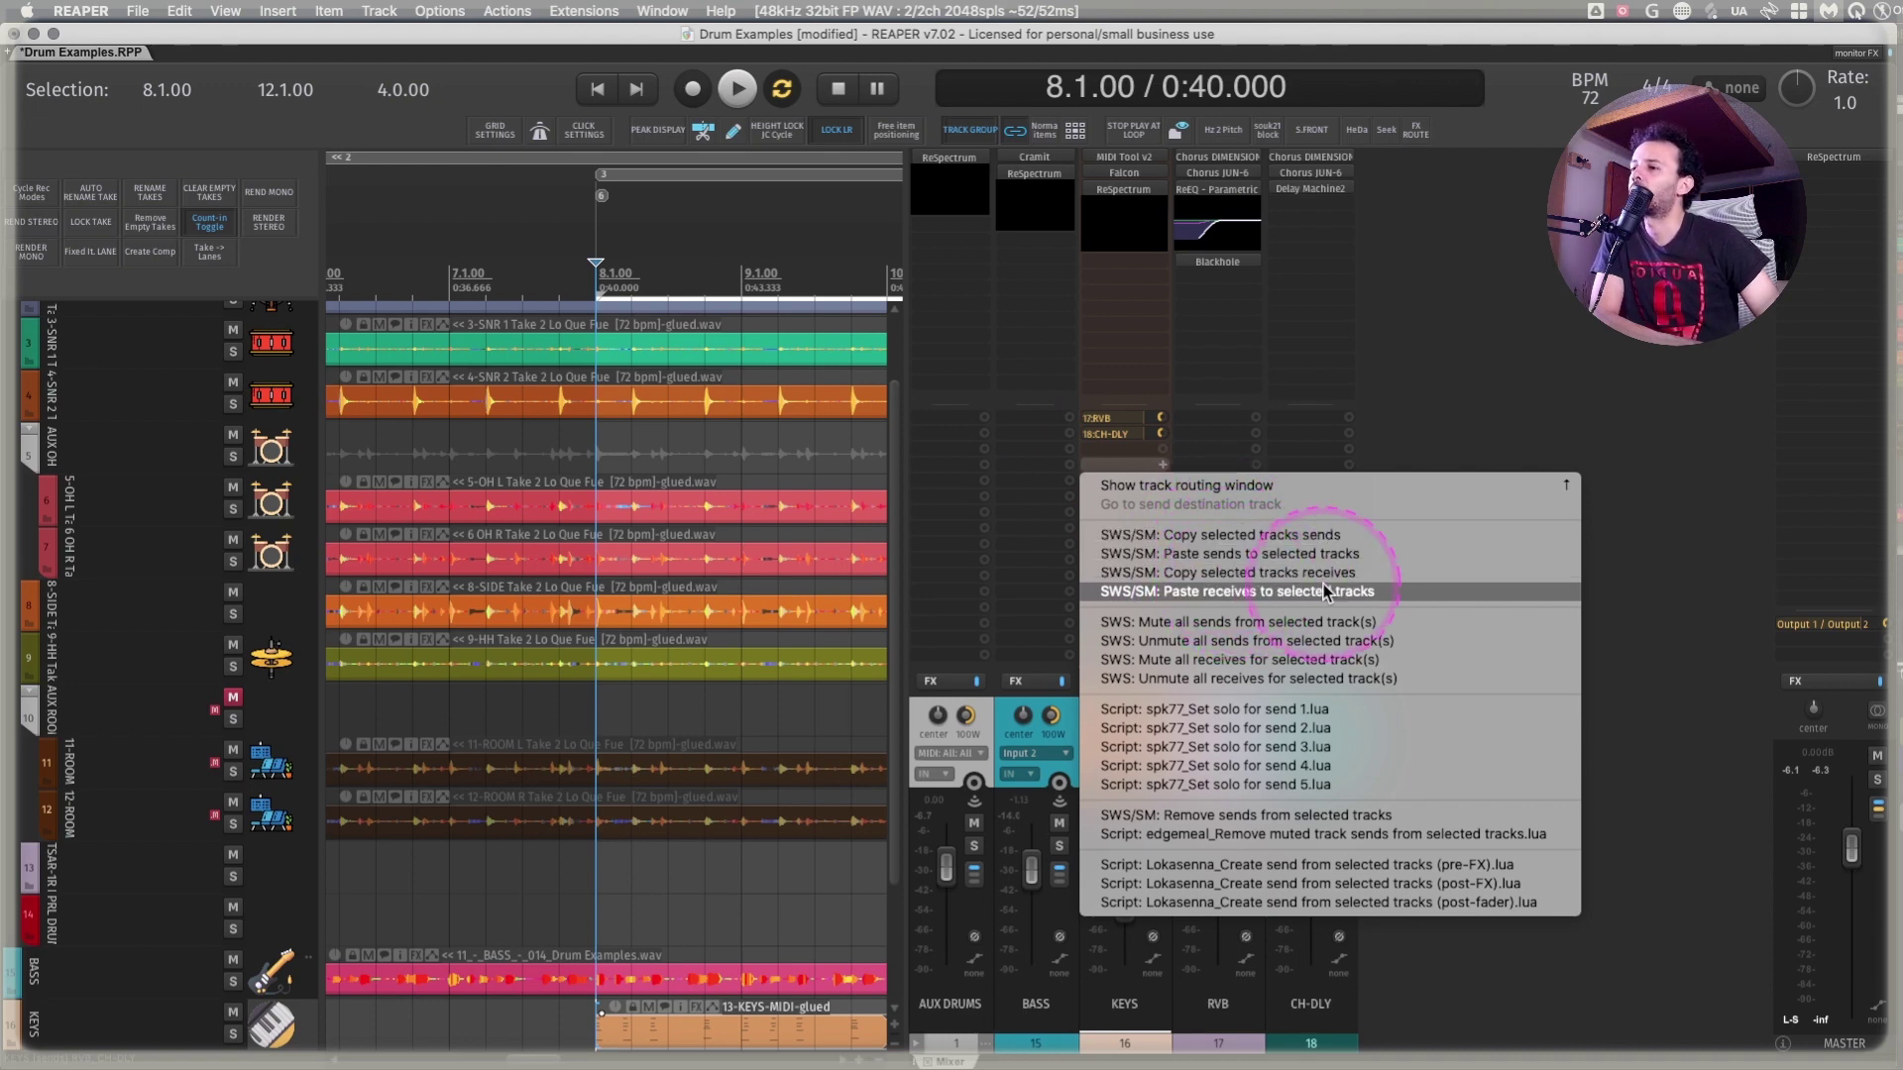
click(1466, 464)
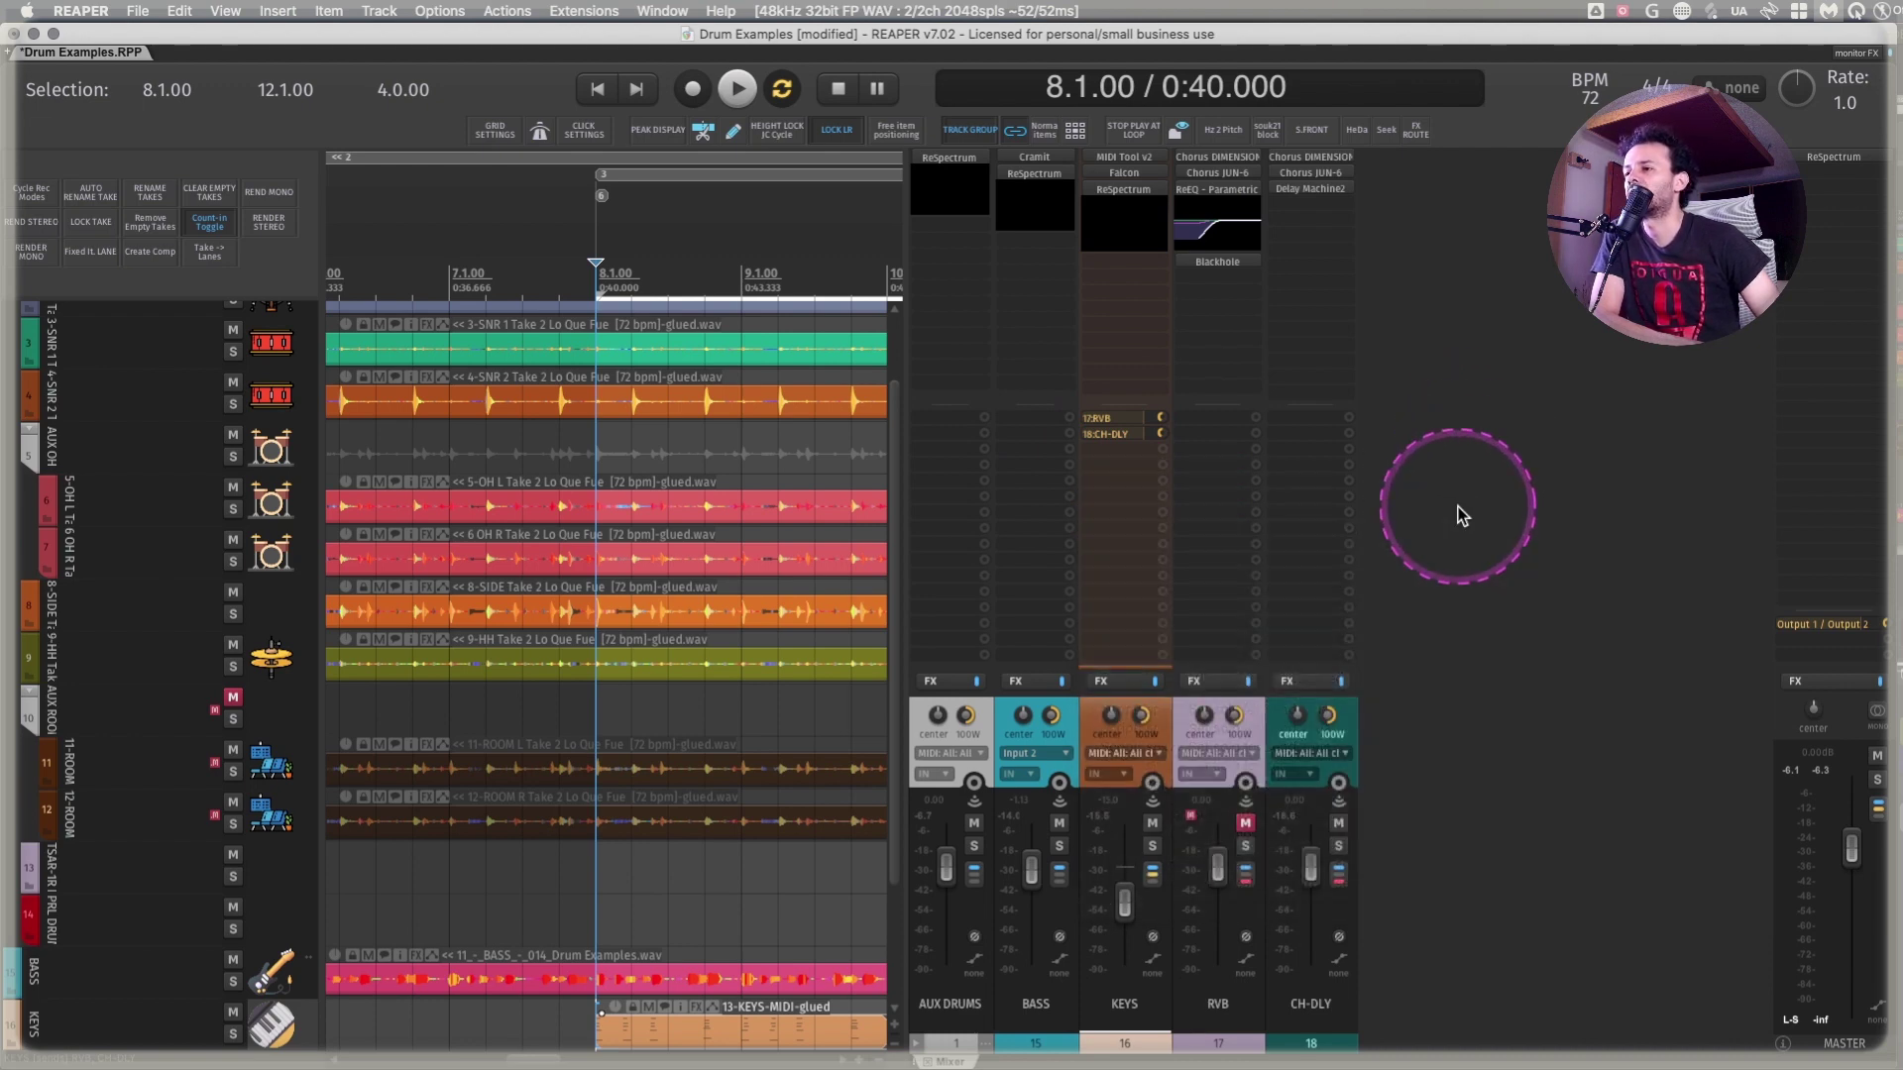
Duplicate the CH-DLY track together with its receive from KEYS and delete the duplicate
click(1348, 722)
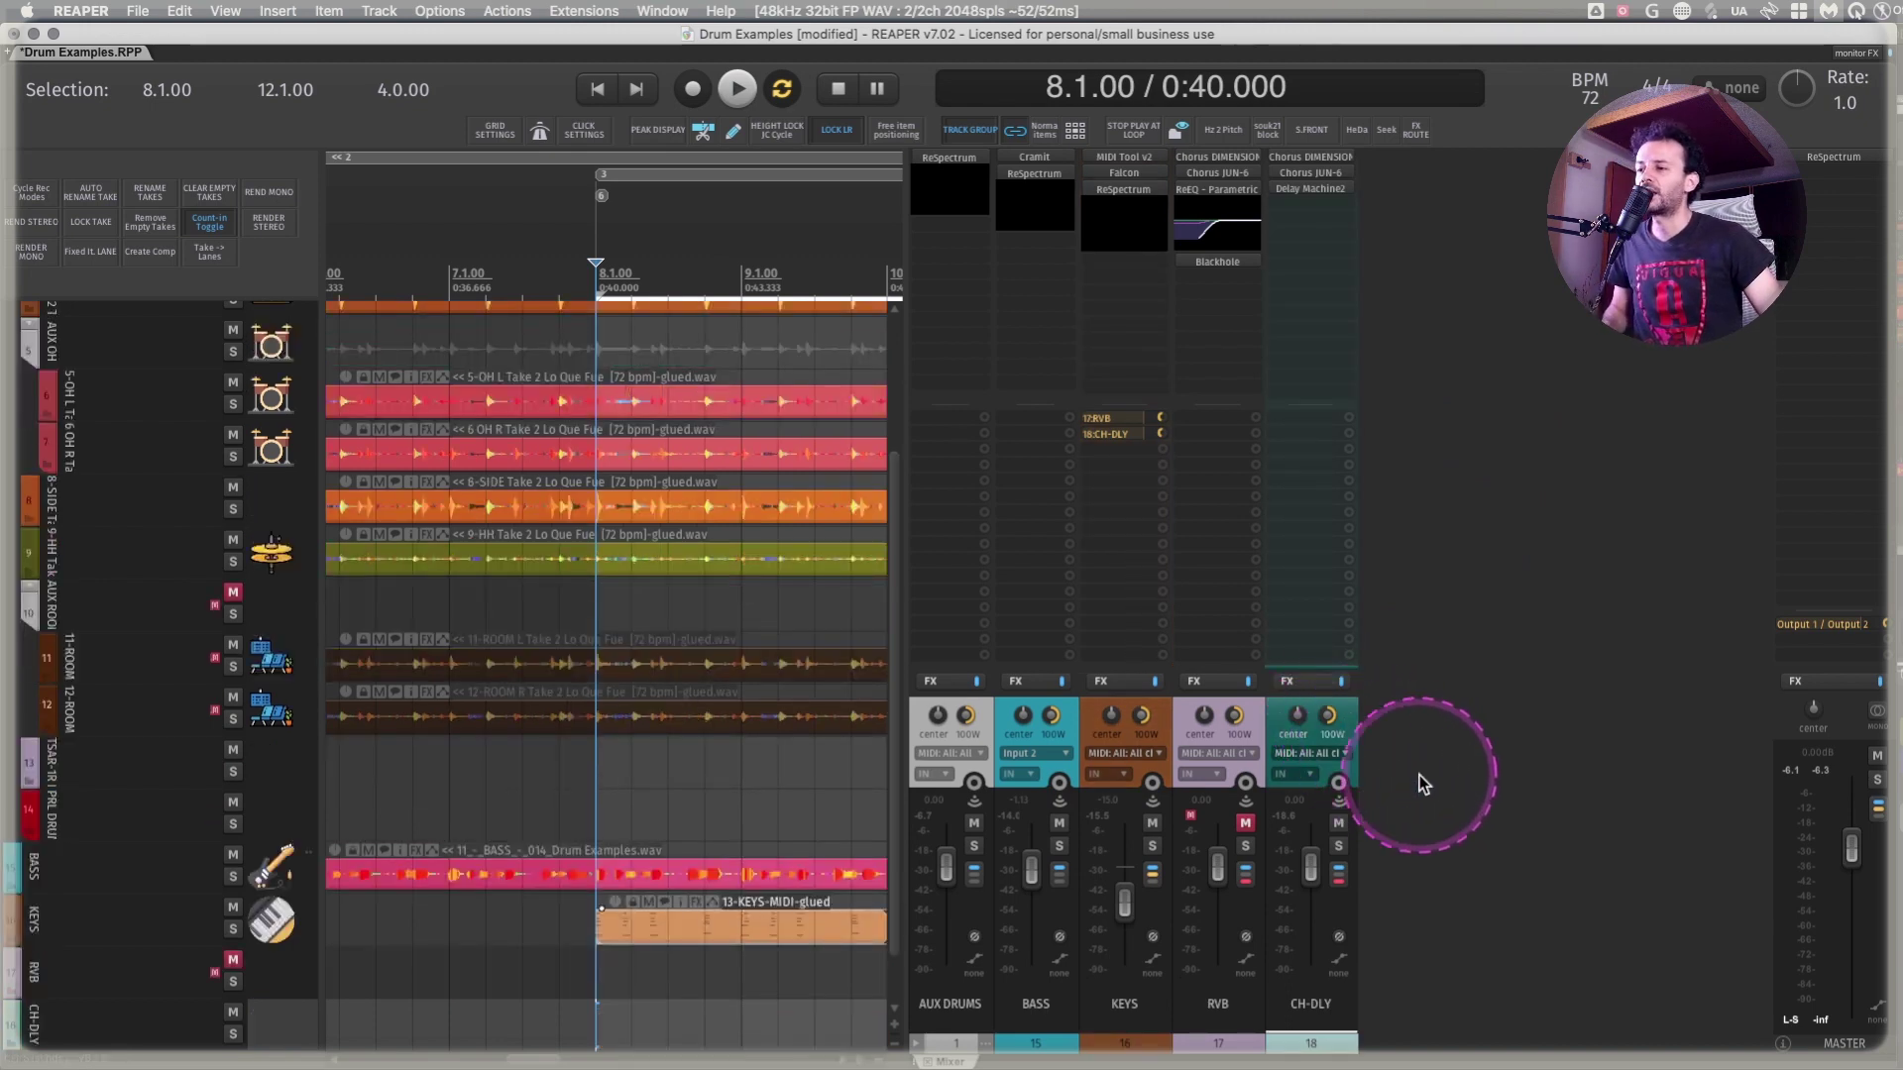
key(super+d)
drag(1400, 157, 1427, 348)
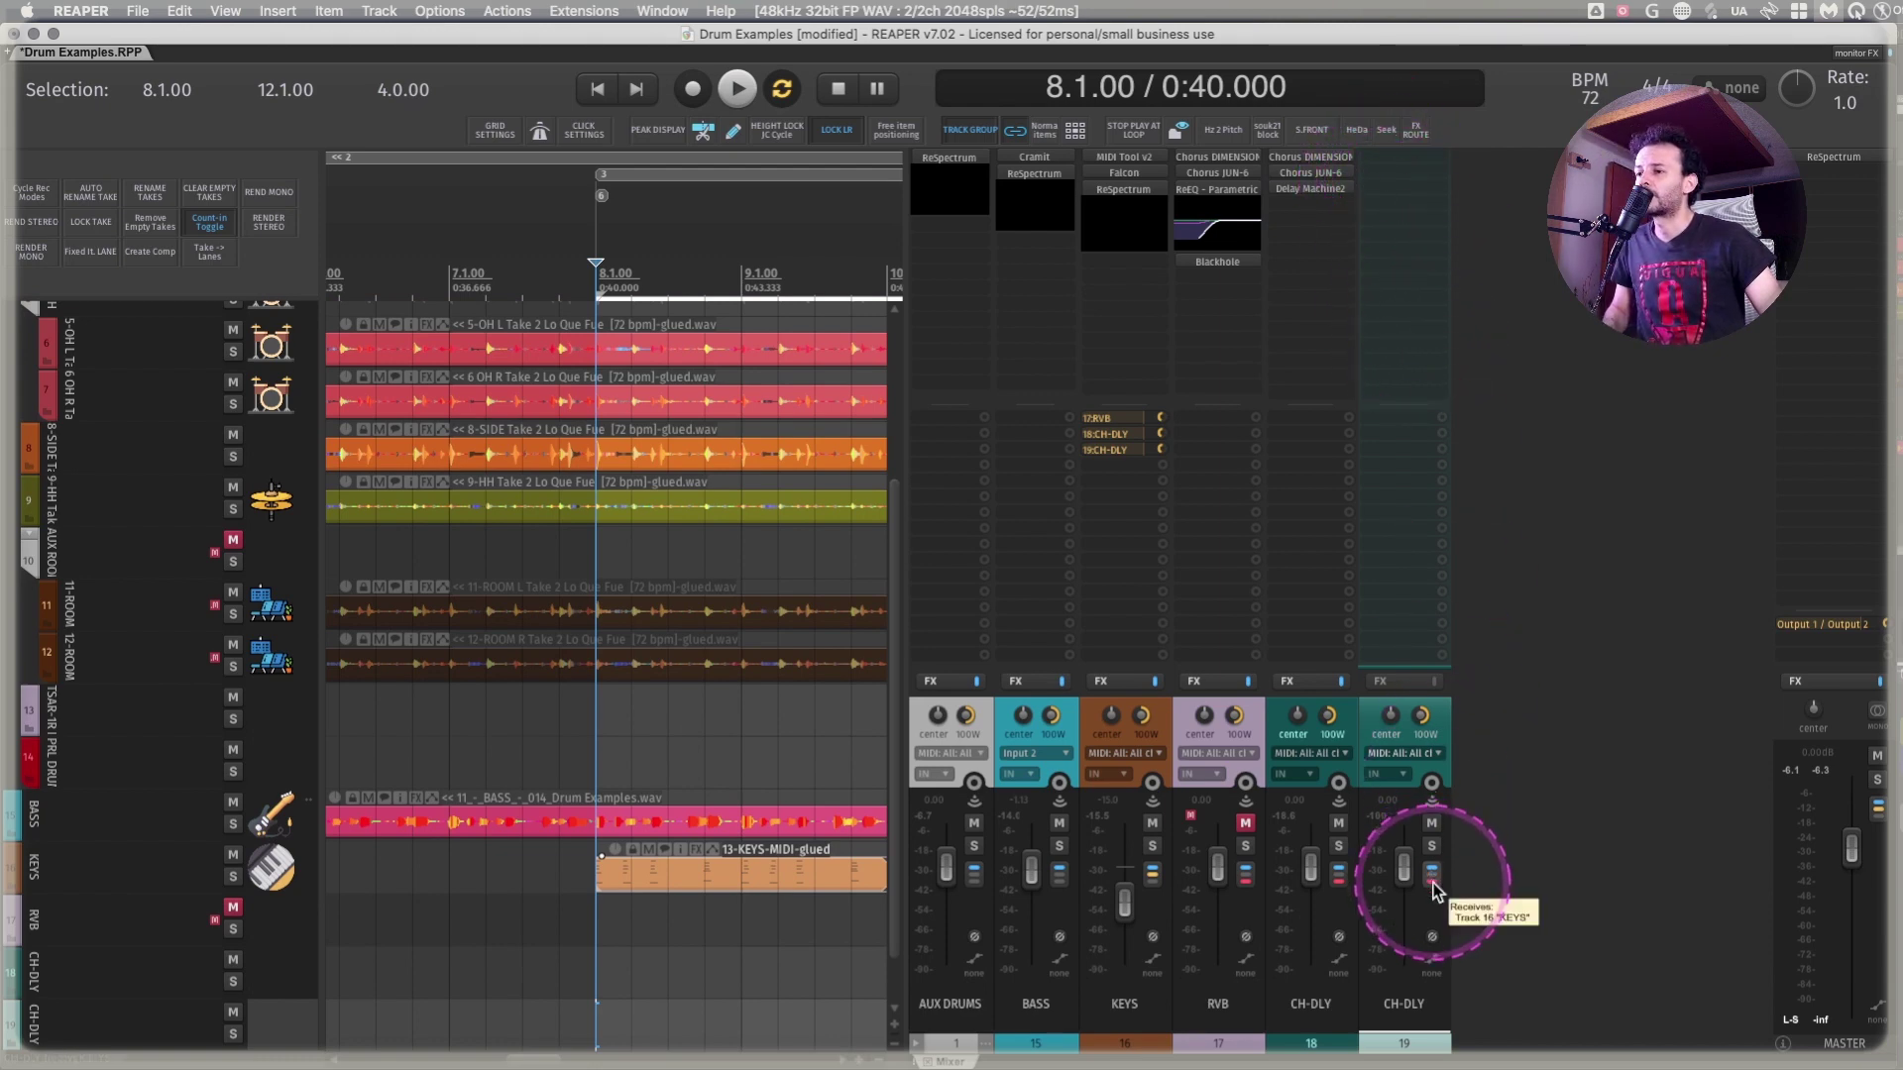
key(Delete)
Insert an empty track after CH-DLY and check the copy and paste receives commands on the CH-DLY channel
key(Return)
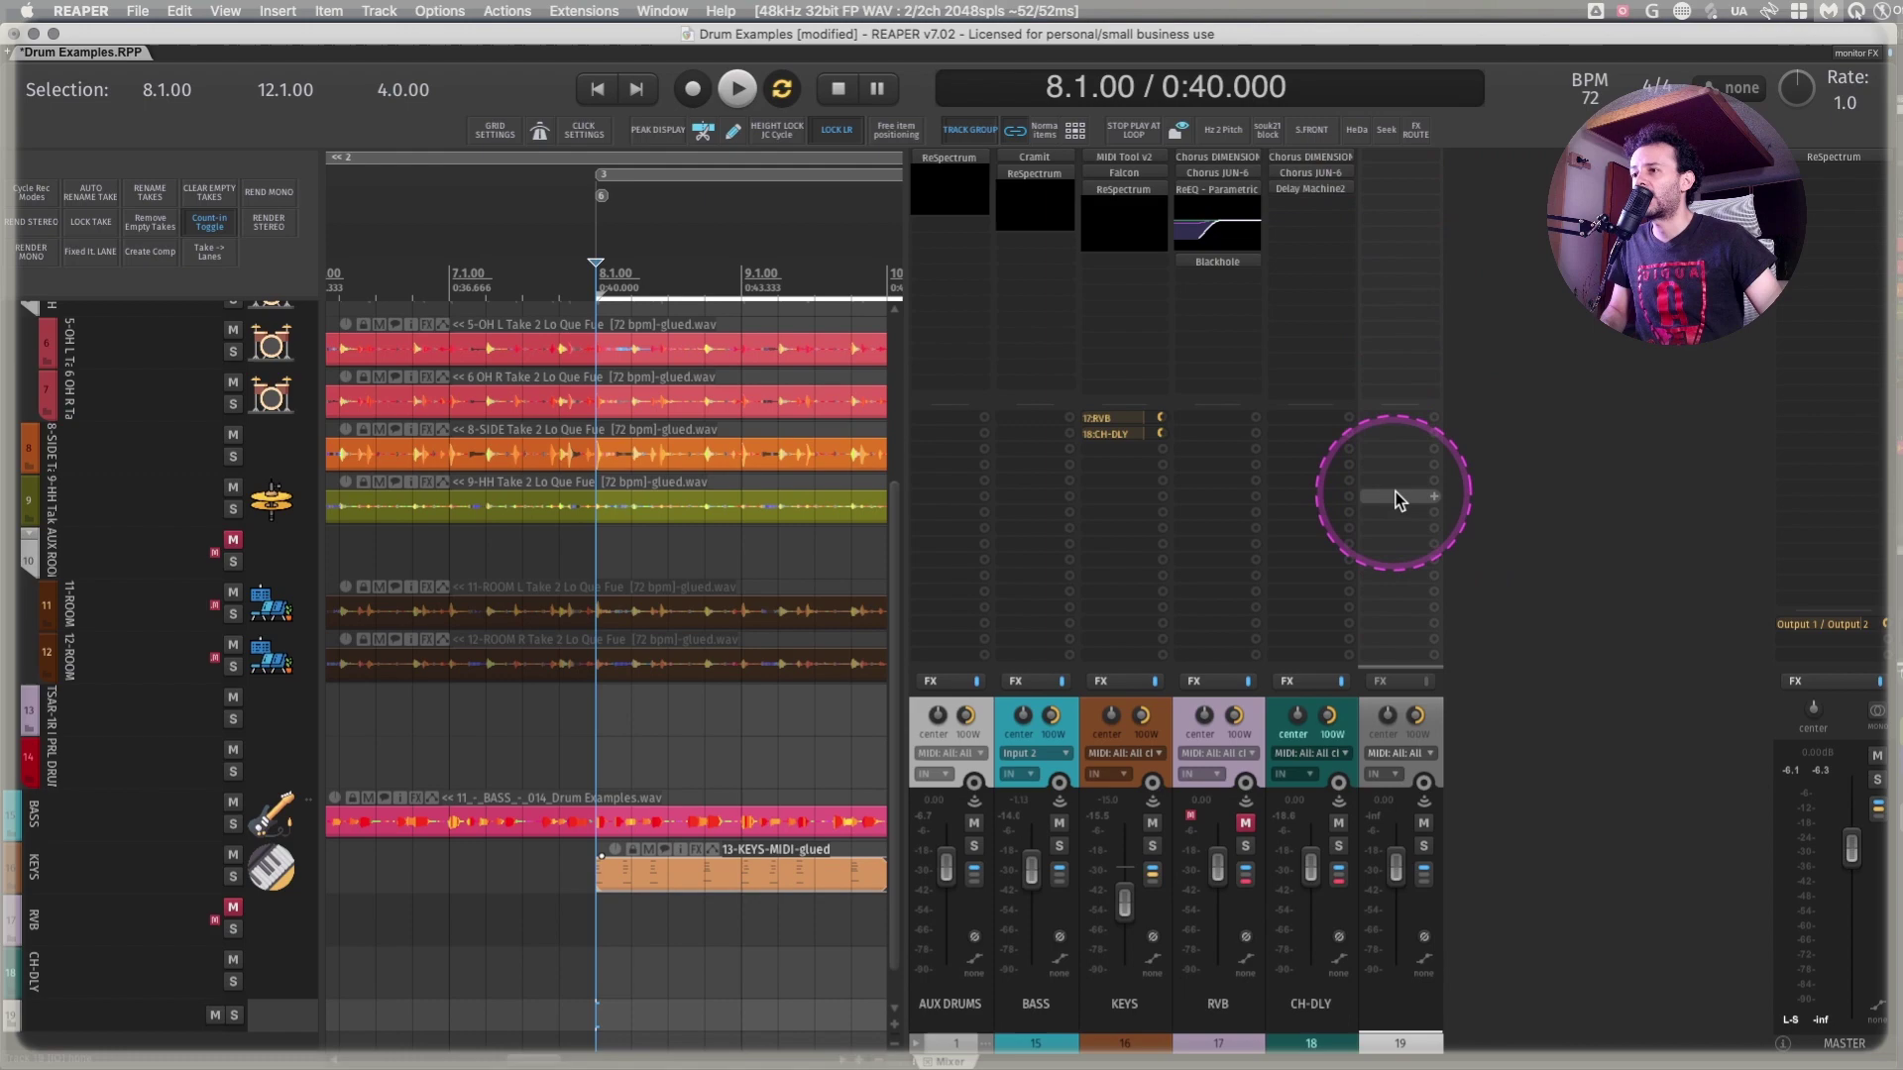
click(1336, 614)
right_click(1326, 484)
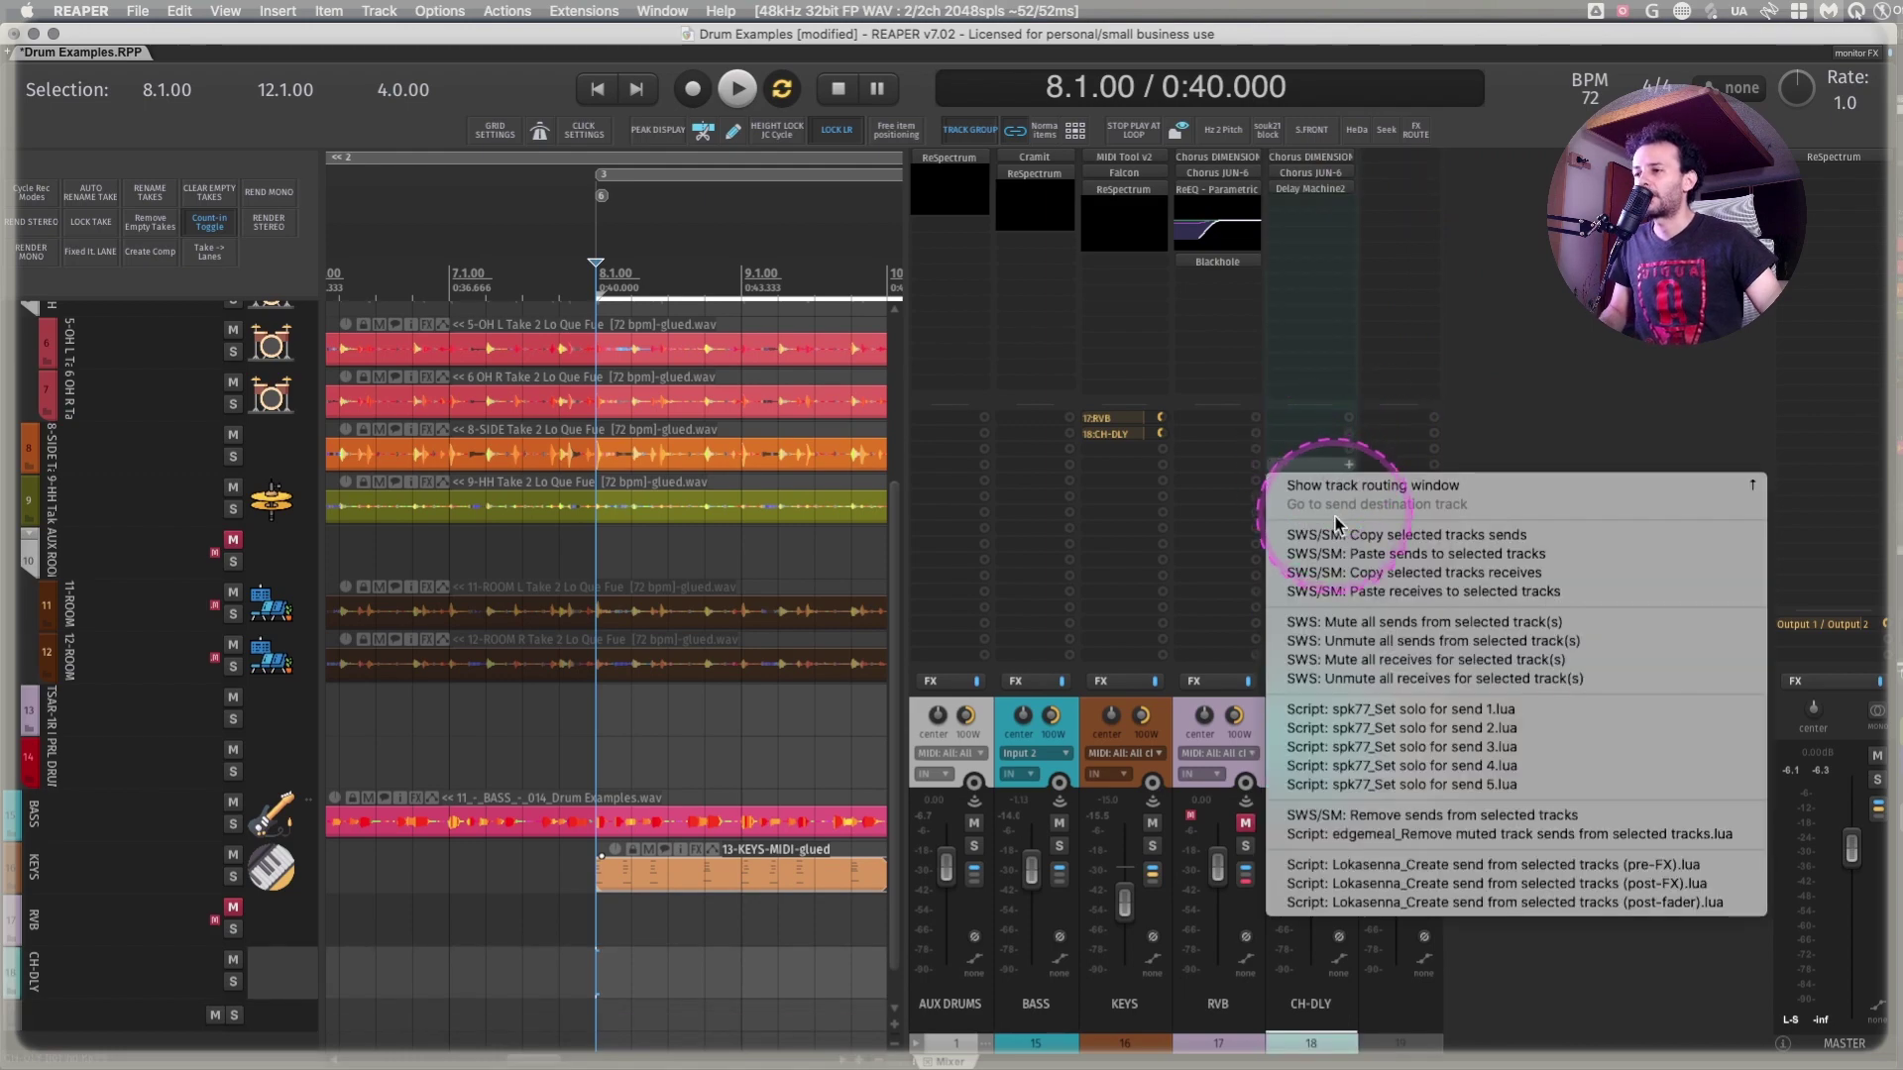
click(1448, 594)
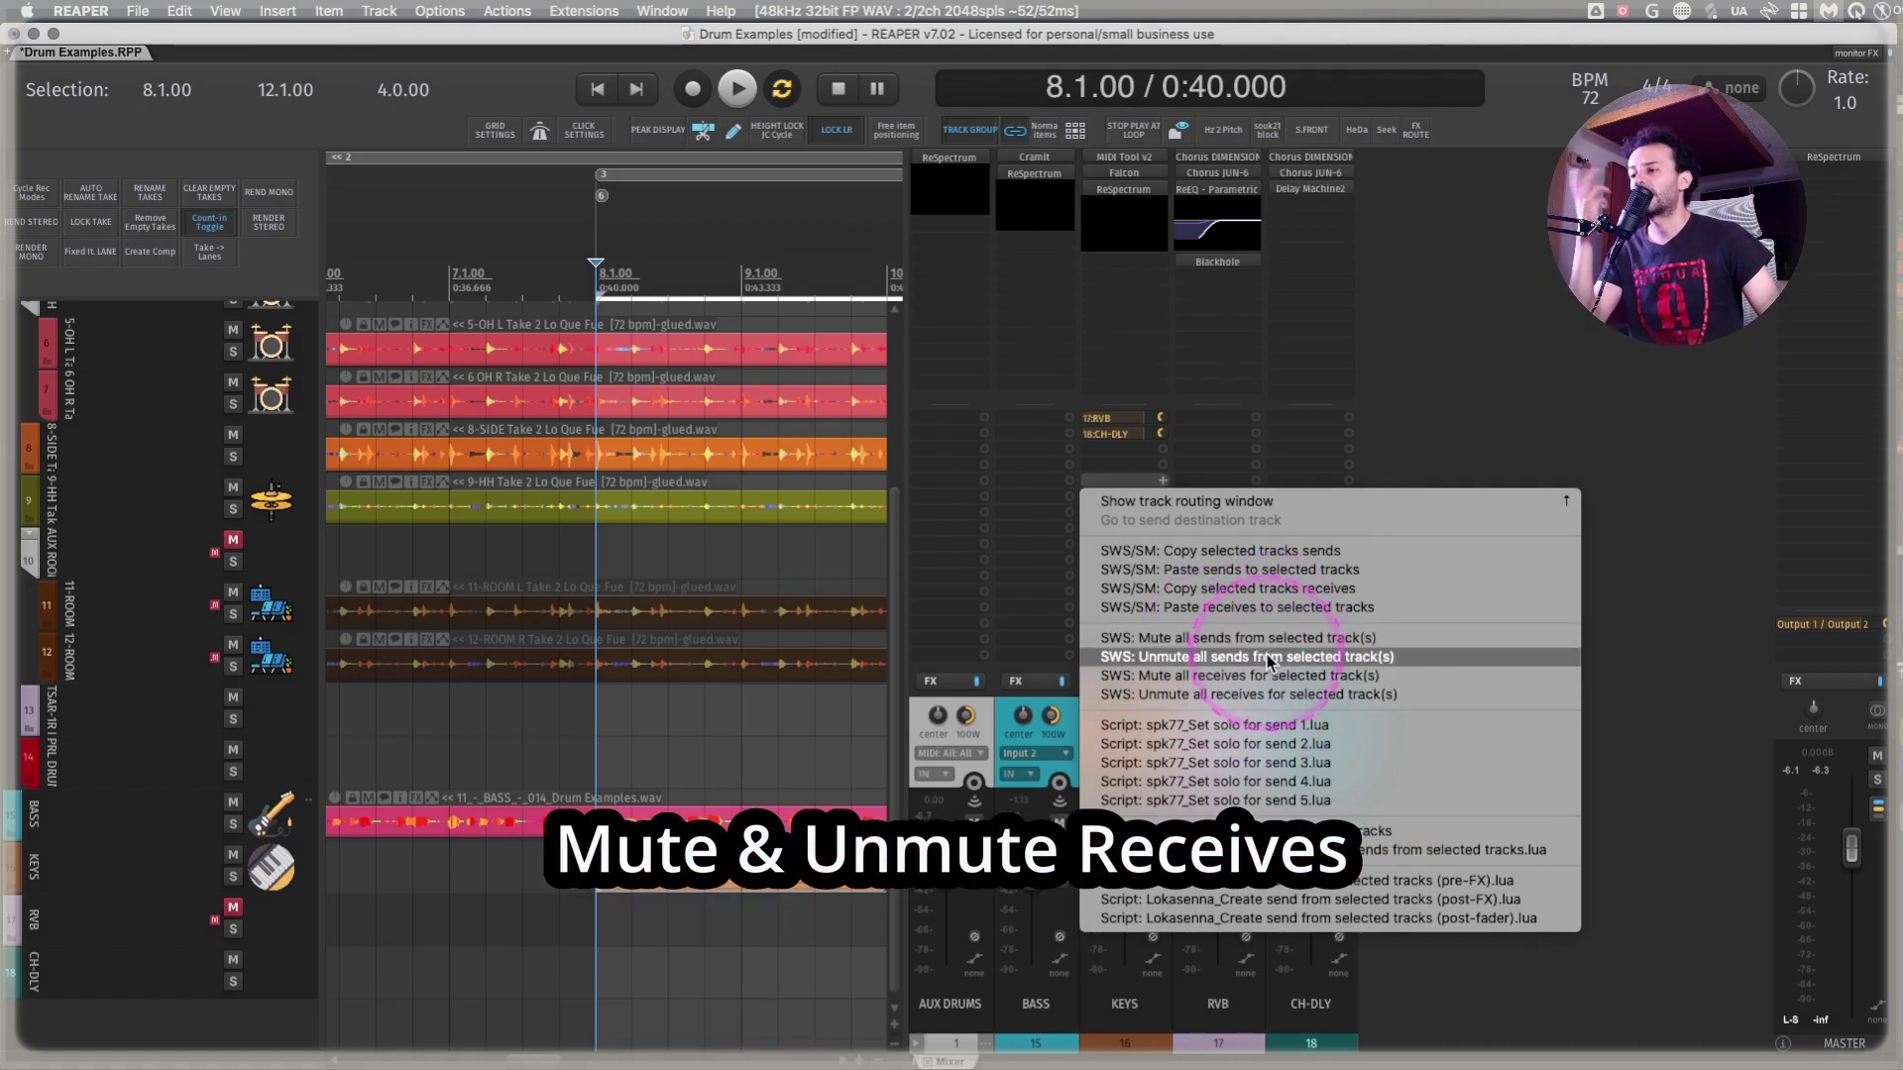
Add two extra sends from the KEYS track to the CH-DLY track and close the send controls
click(1454, 443)
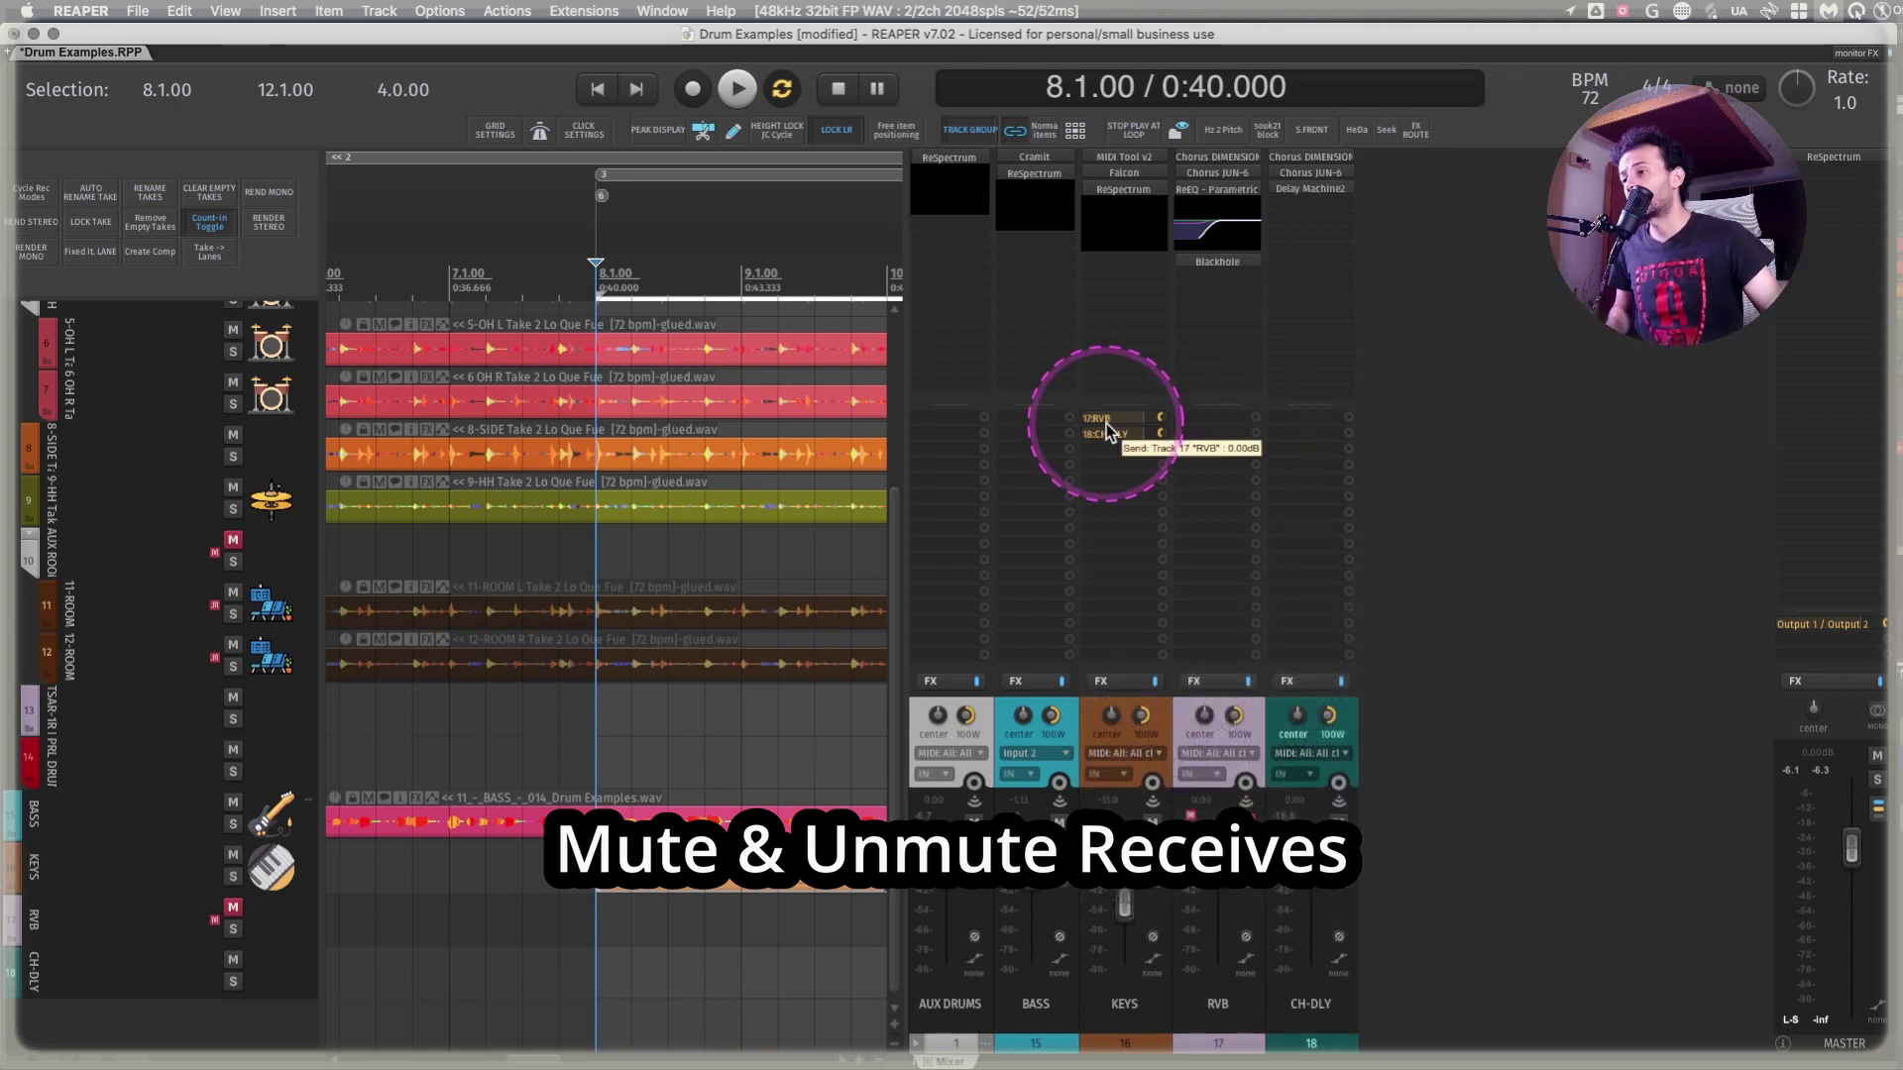
click(1114, 420)
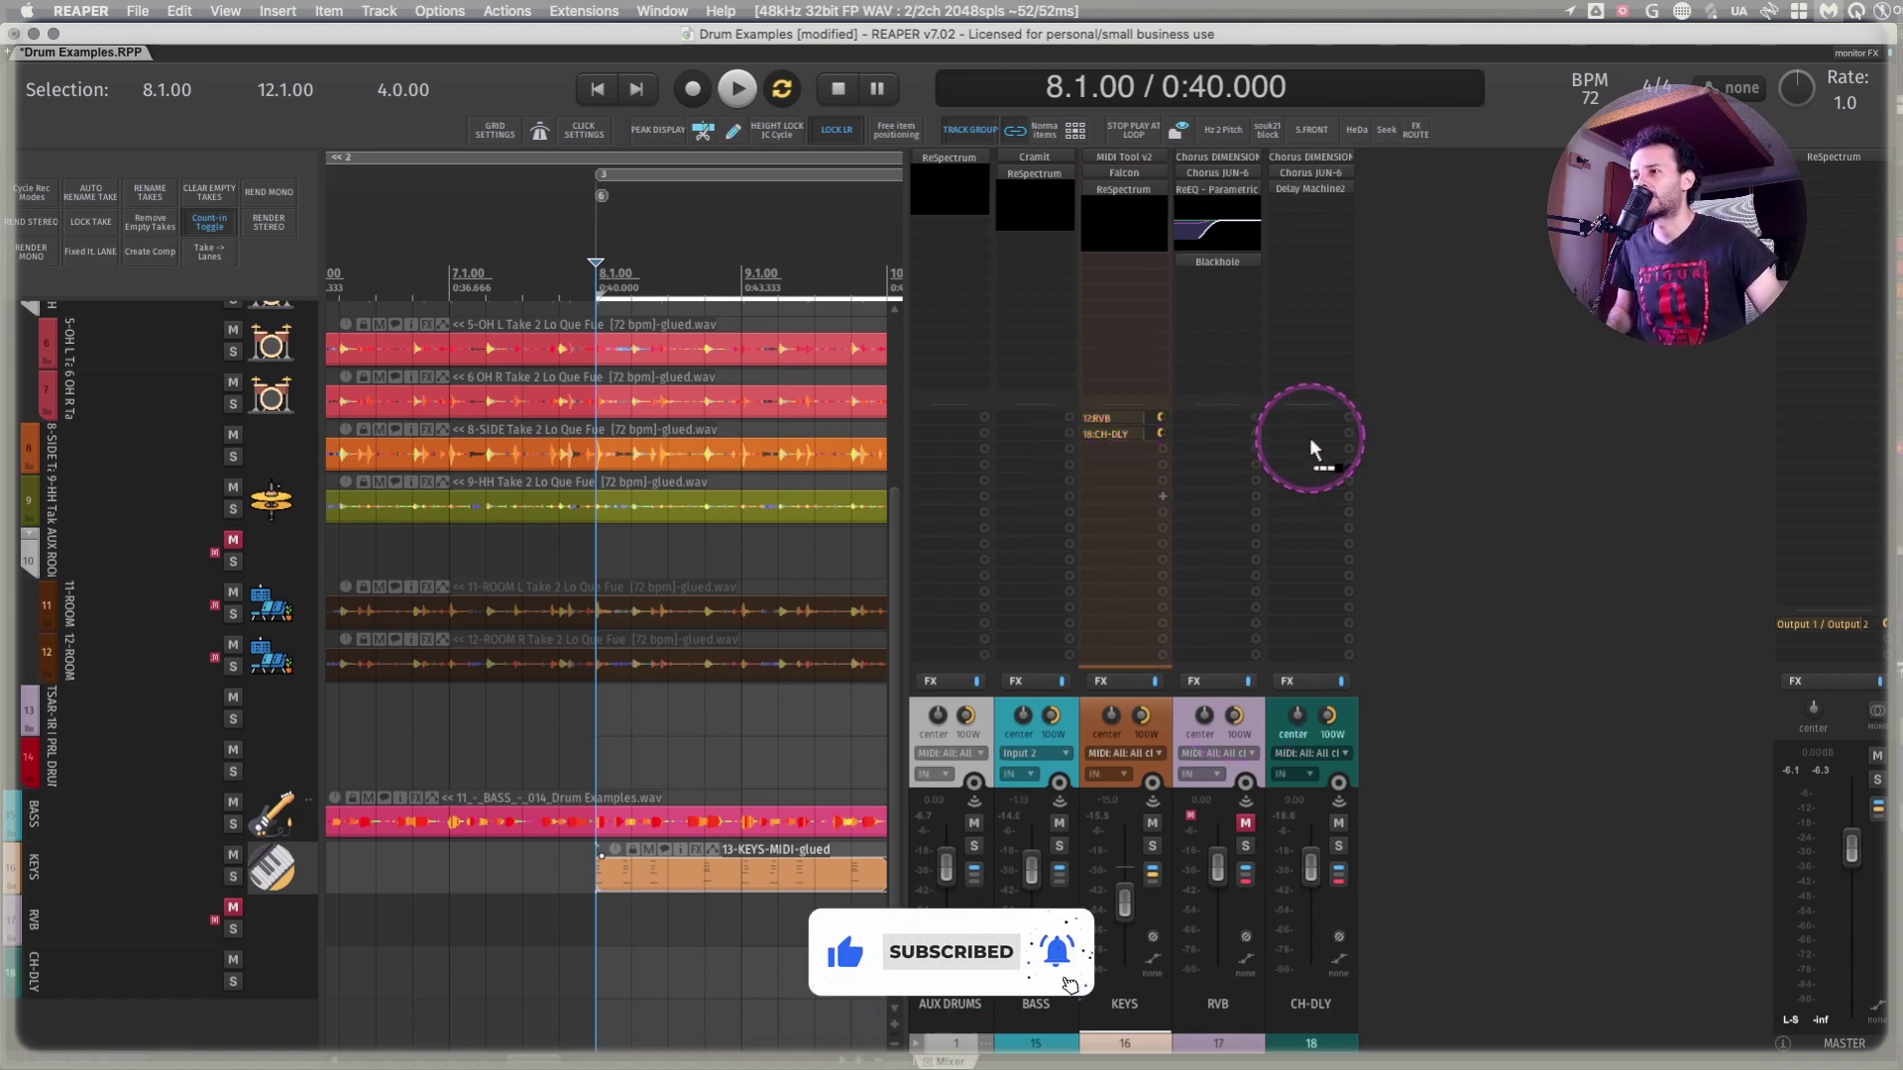
drag(1310, 439, 1309, 437)
drag(1087, 514, 1288, 548)
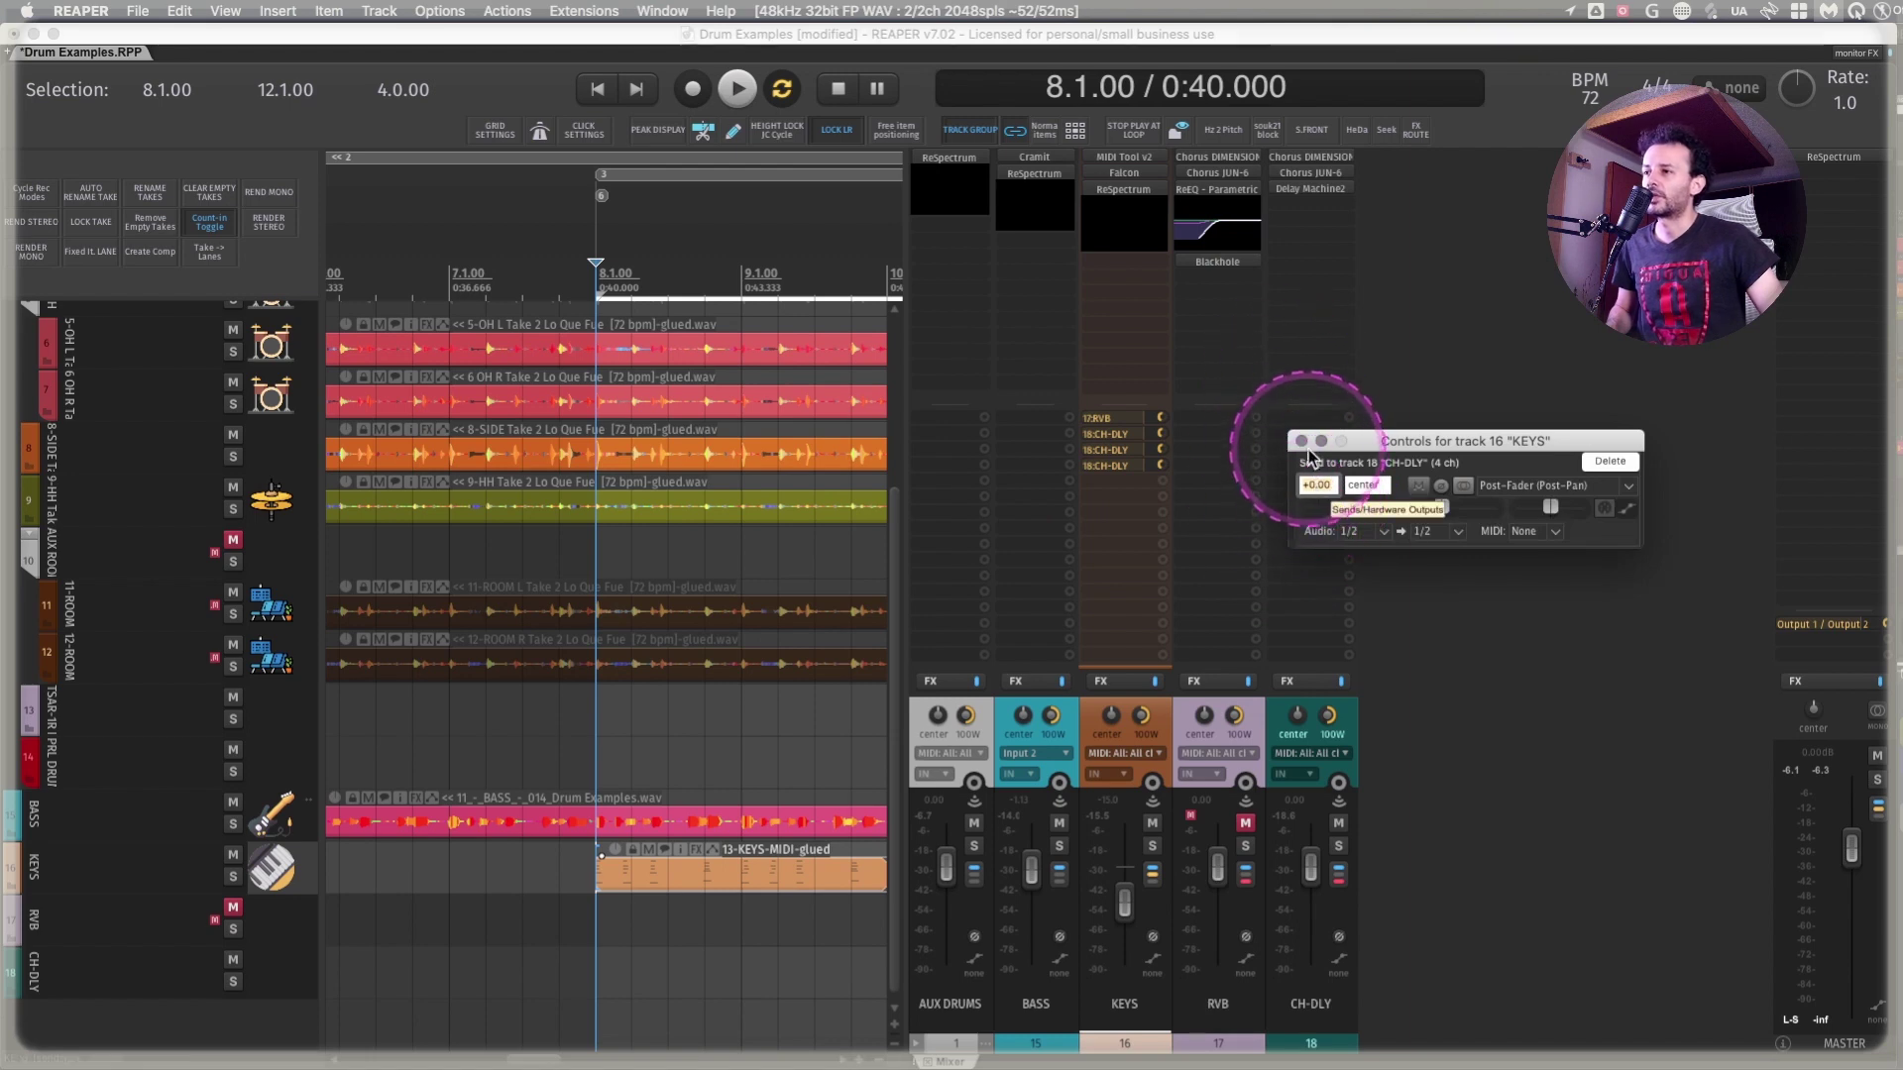
click(1442, 535)
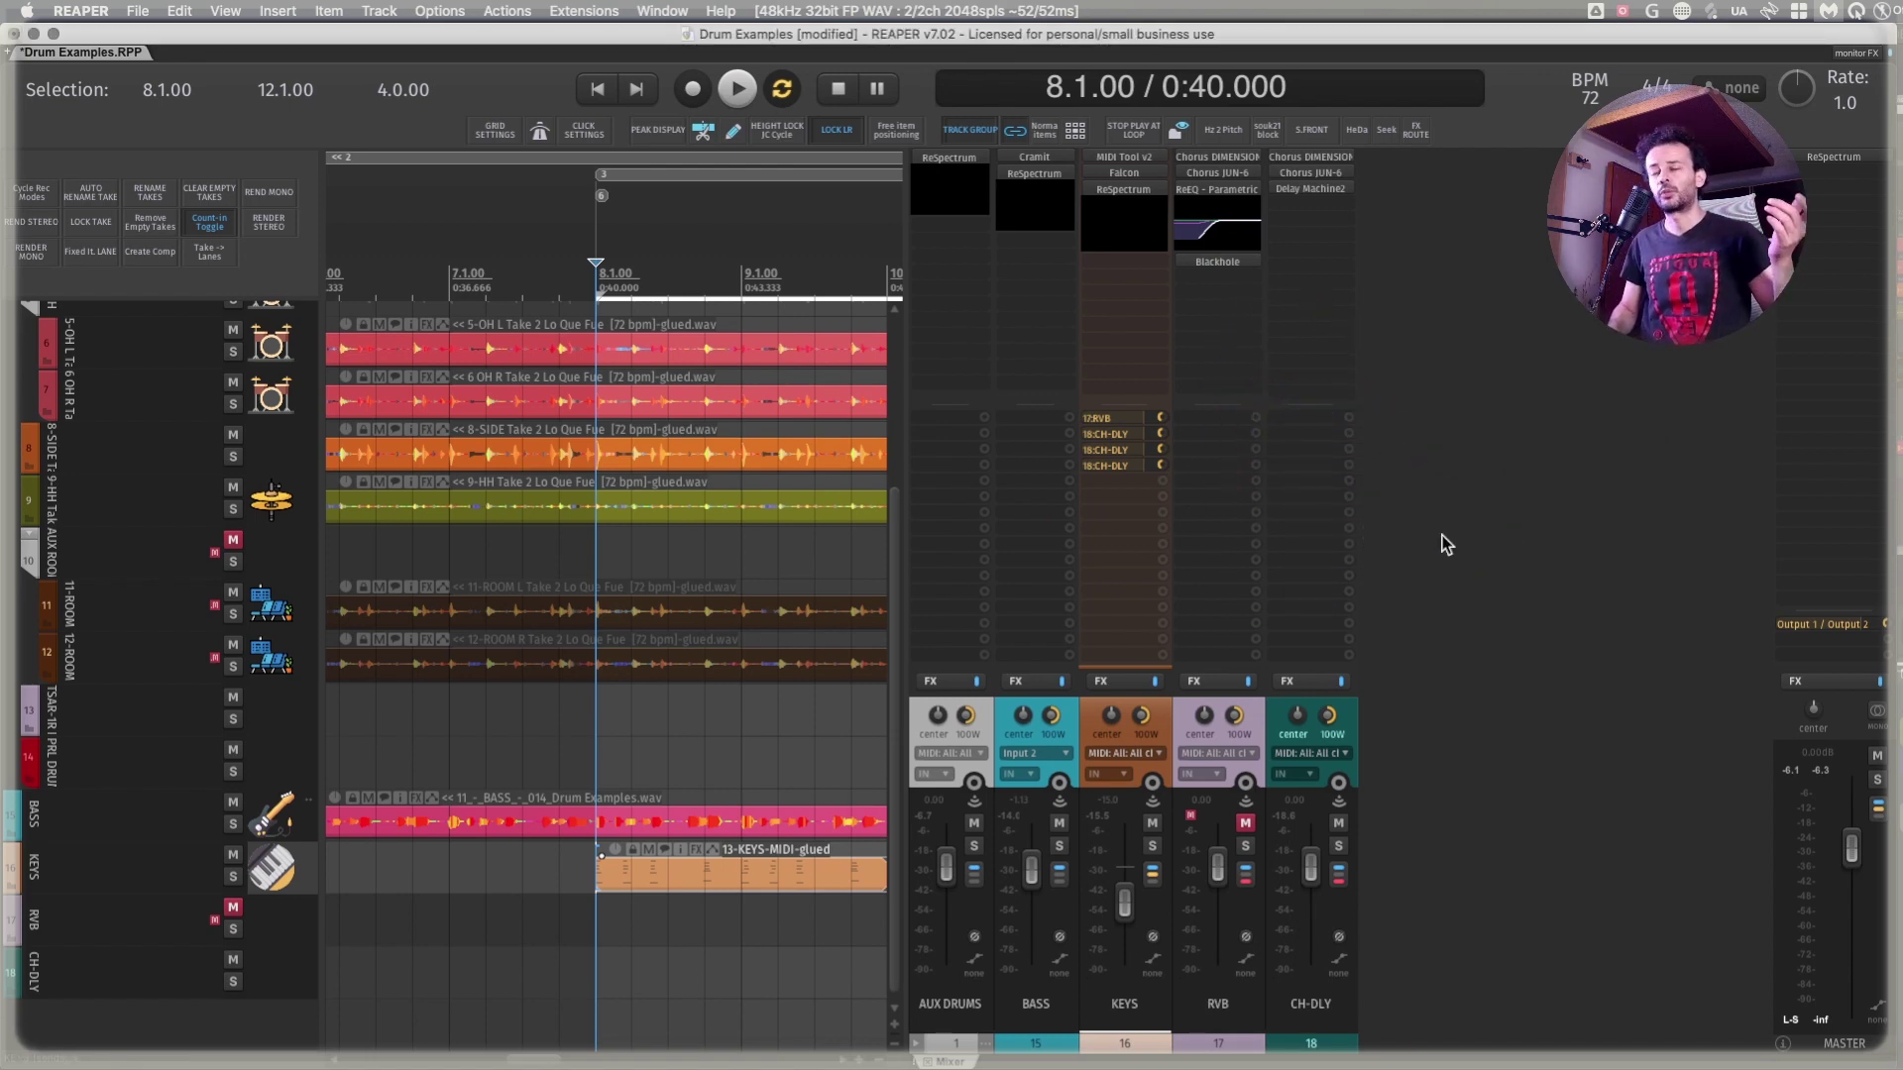
Undo the two extra sends from KEYS to CH-DLY
key(super+z)
key(super+z)
click(1442, 535)
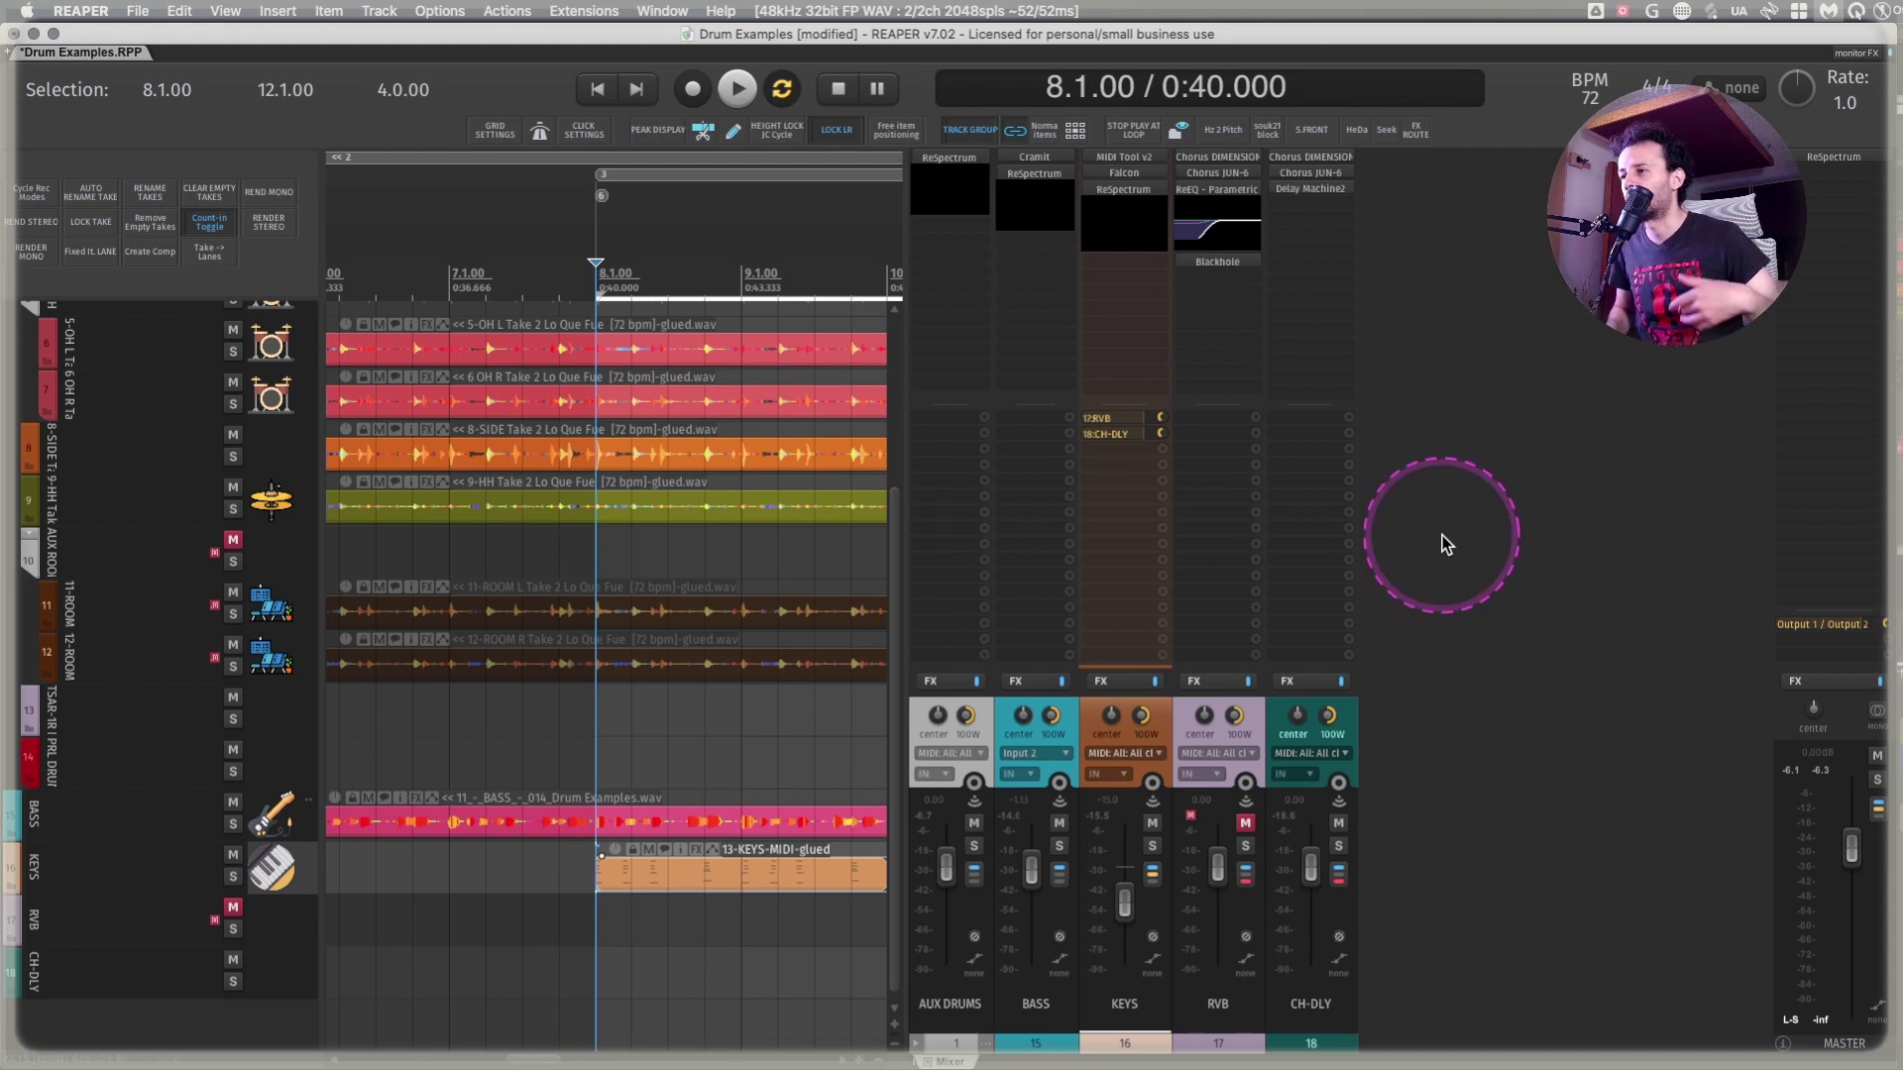
Examine the mute, unmute and solo send commands in the context menu of the KEYS channel's sends
click(1091, 499)
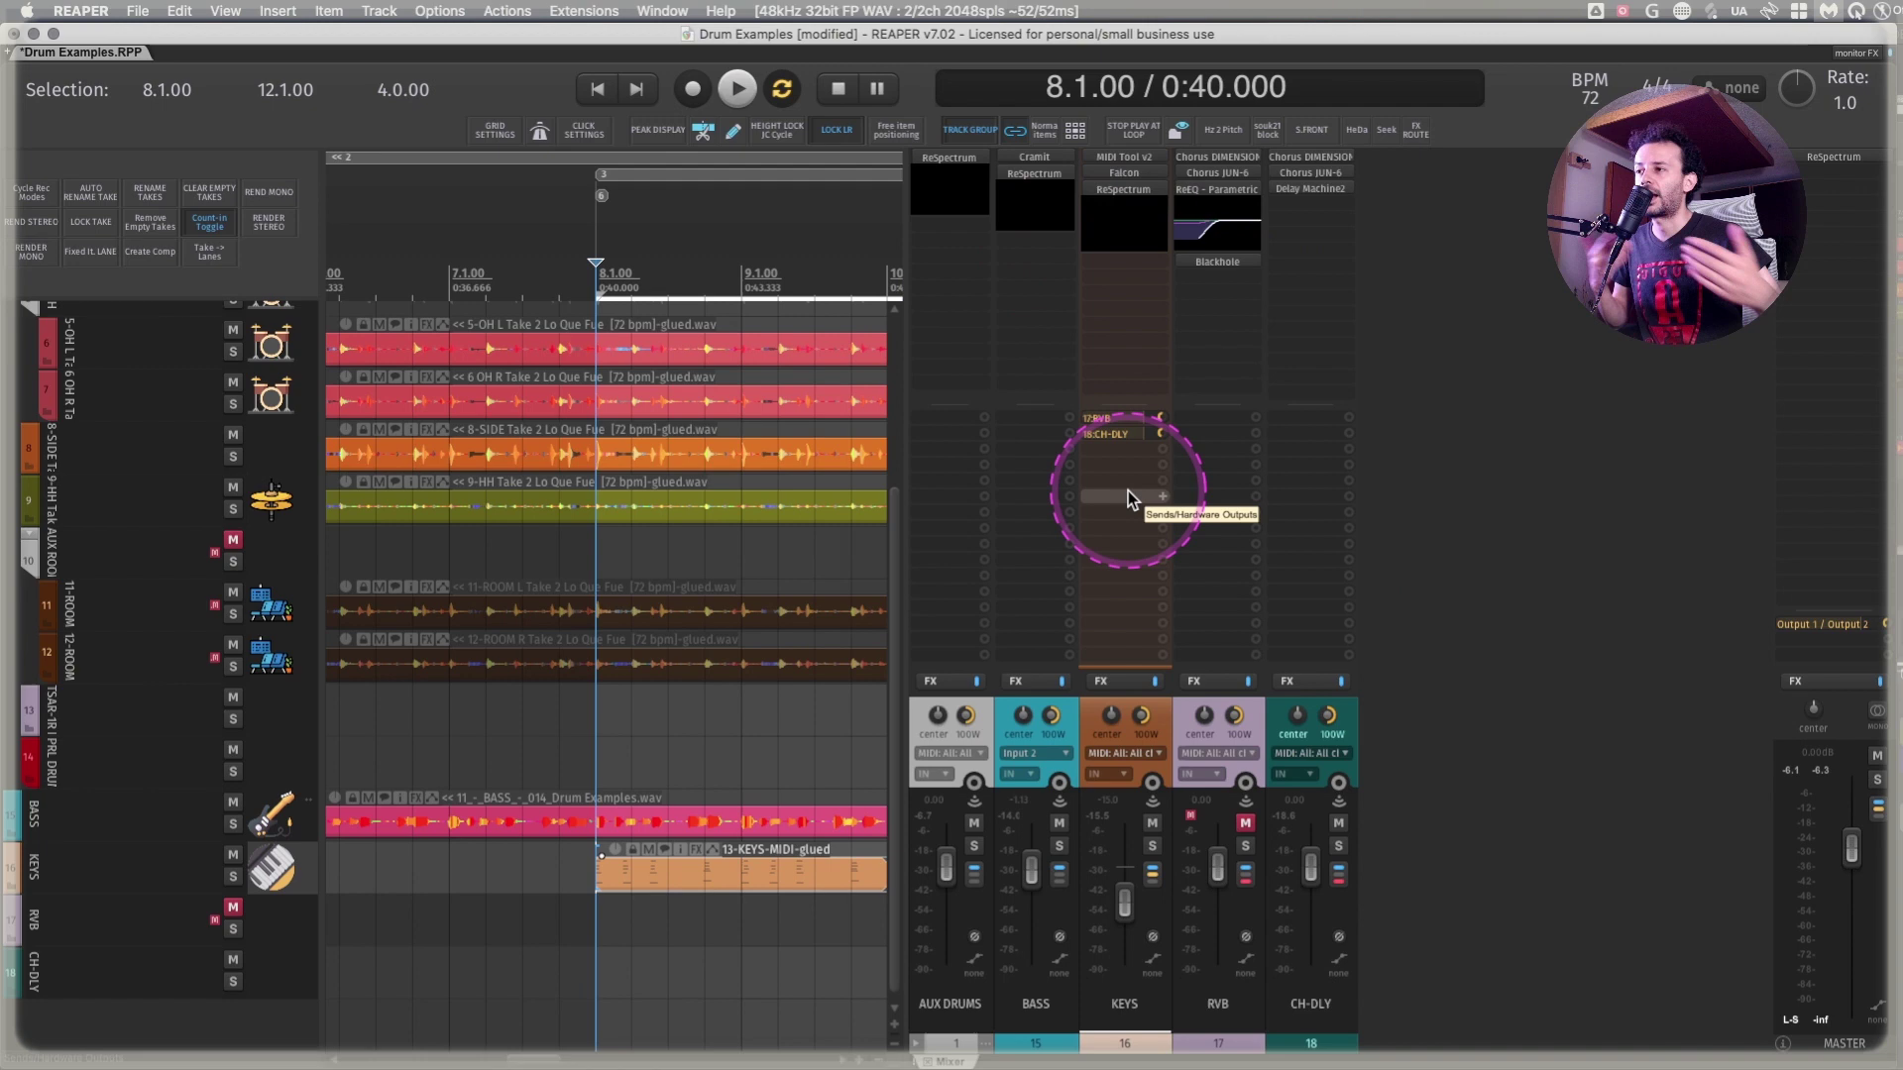
right_click(1116, 460)
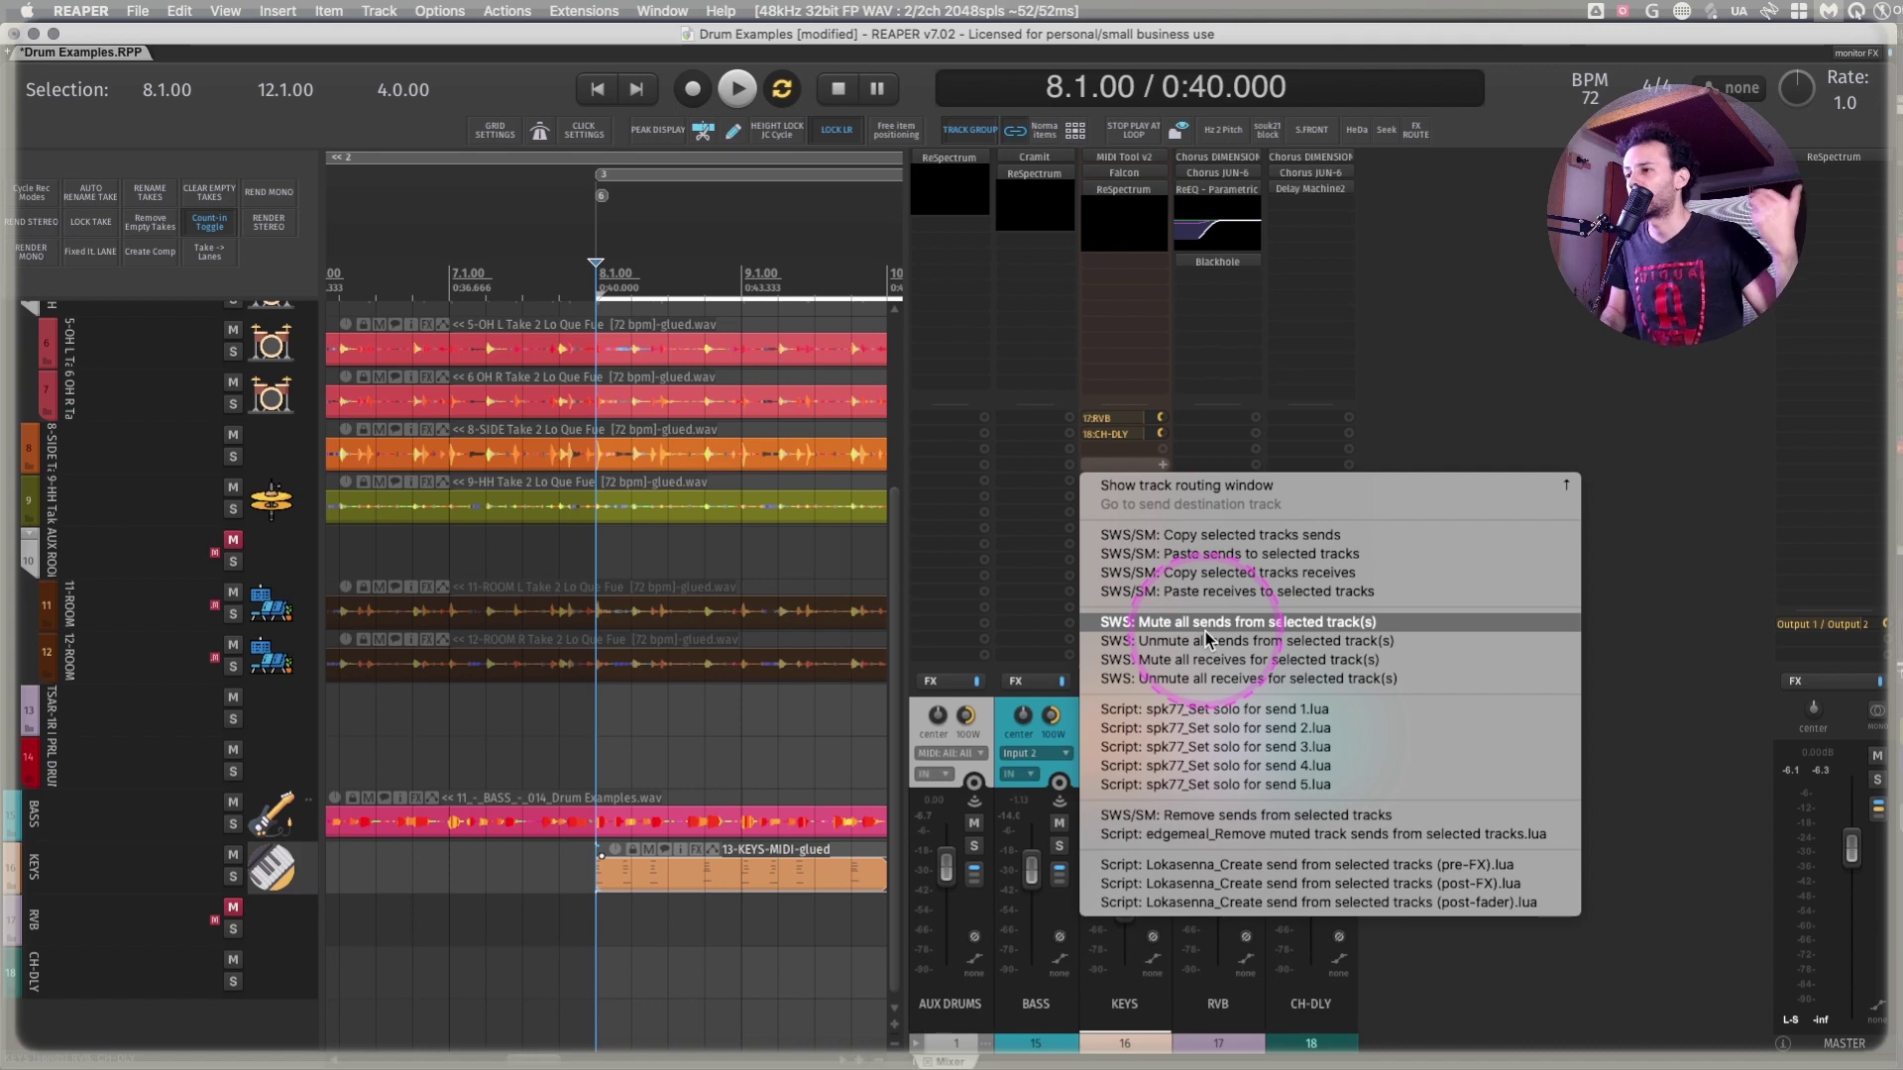
click(1479, 416)
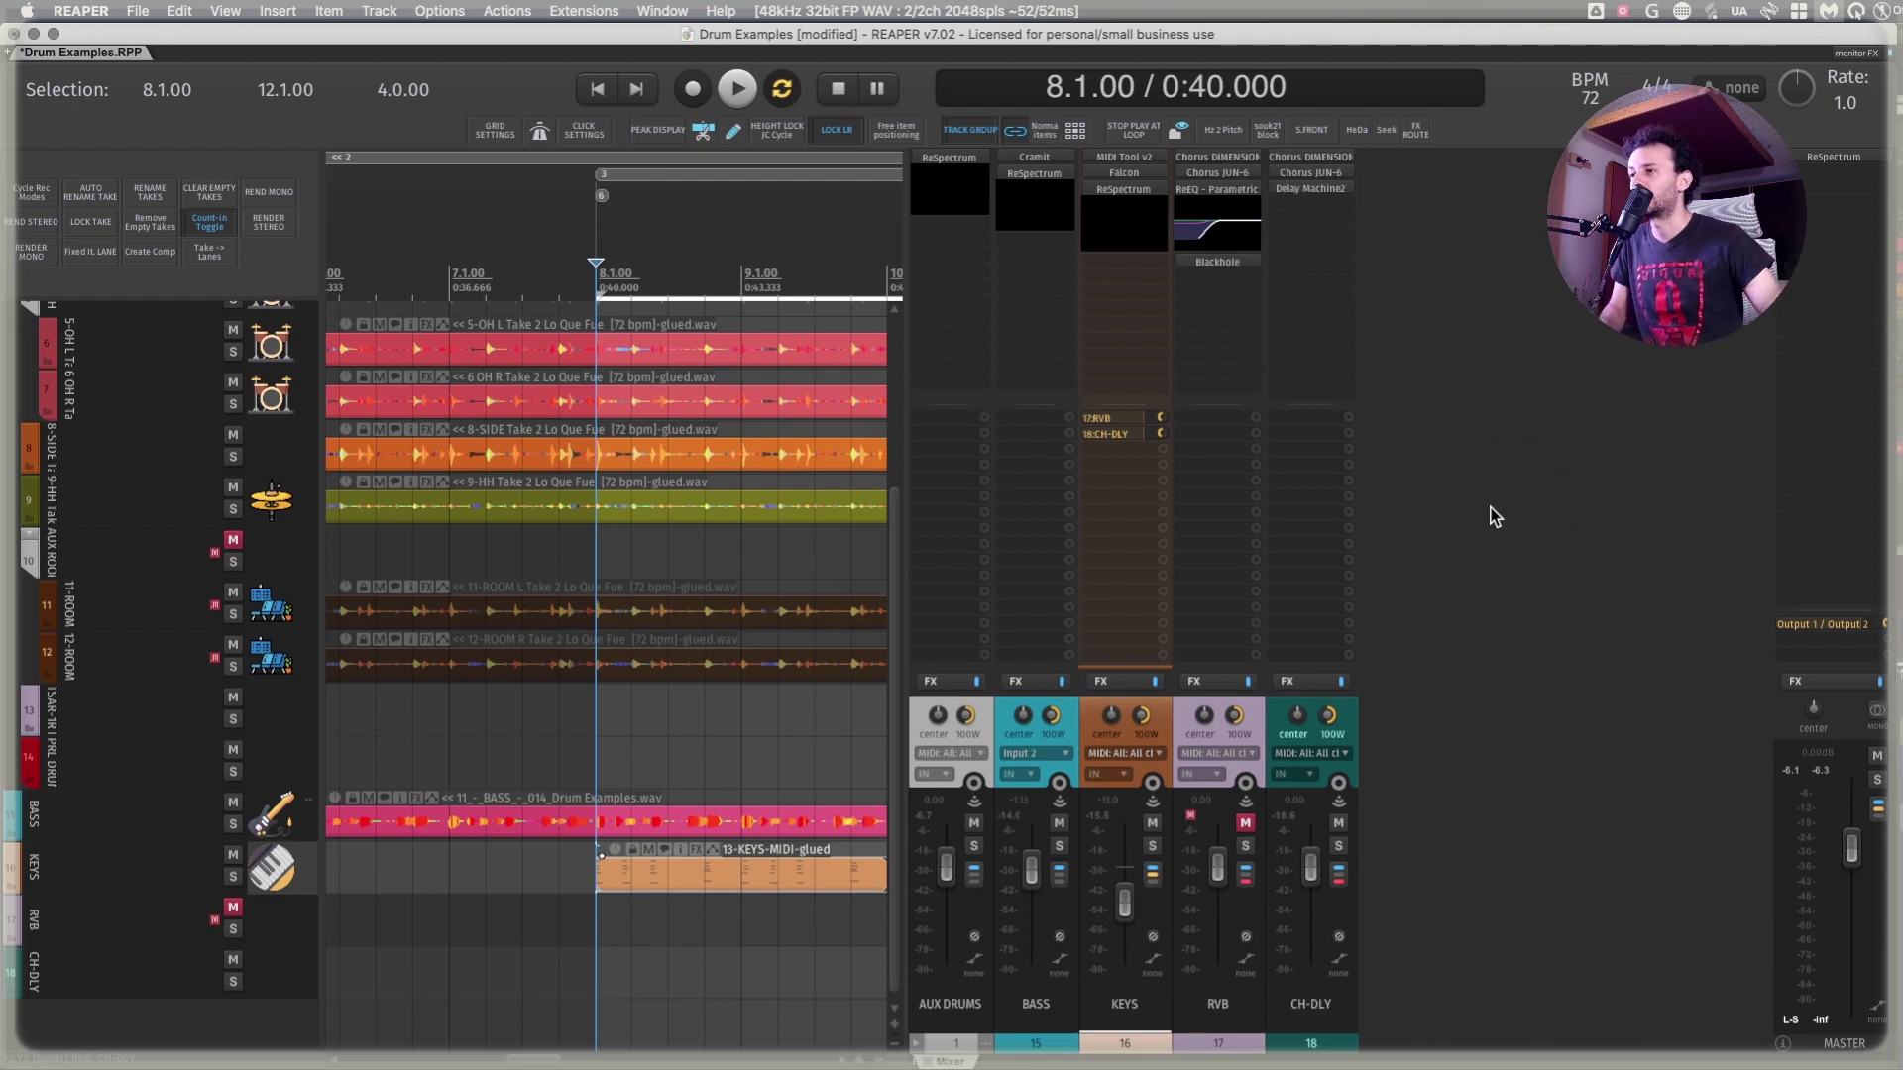
right_click(1114, 480)
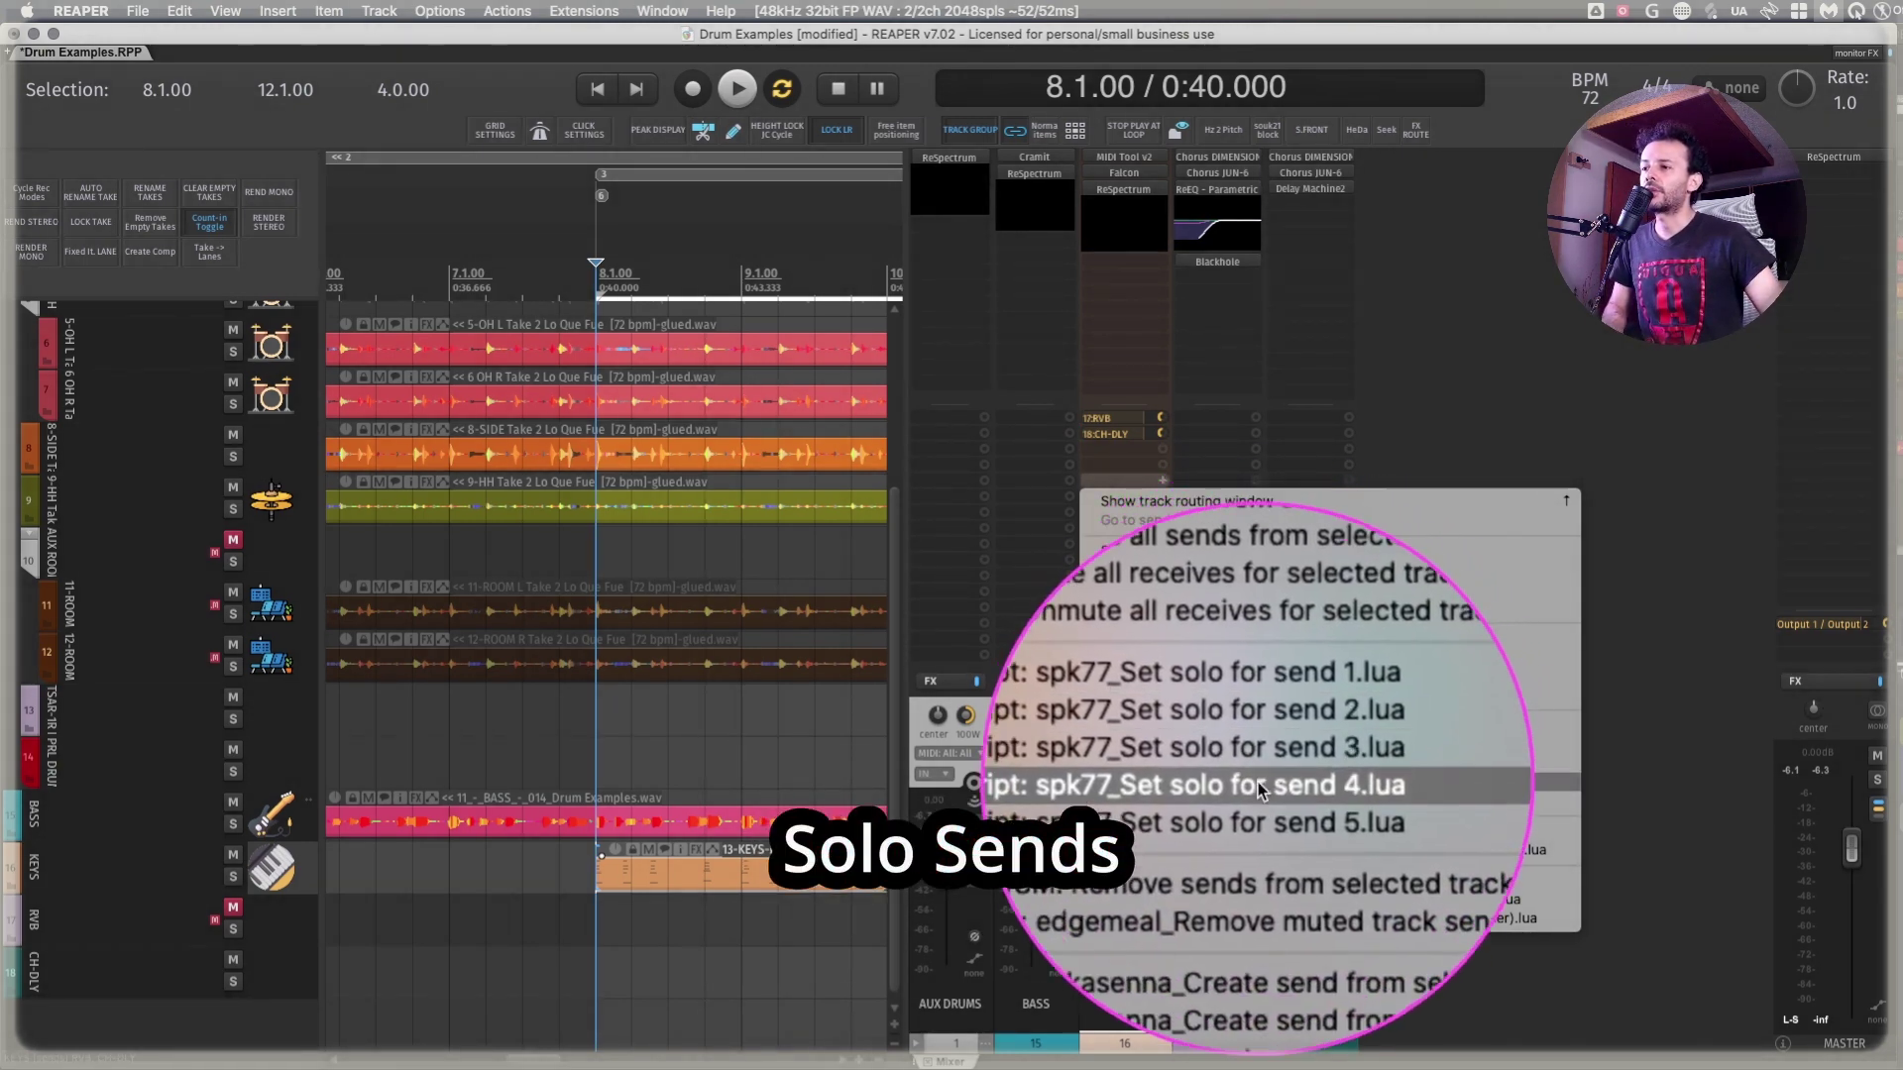
key(Escape)
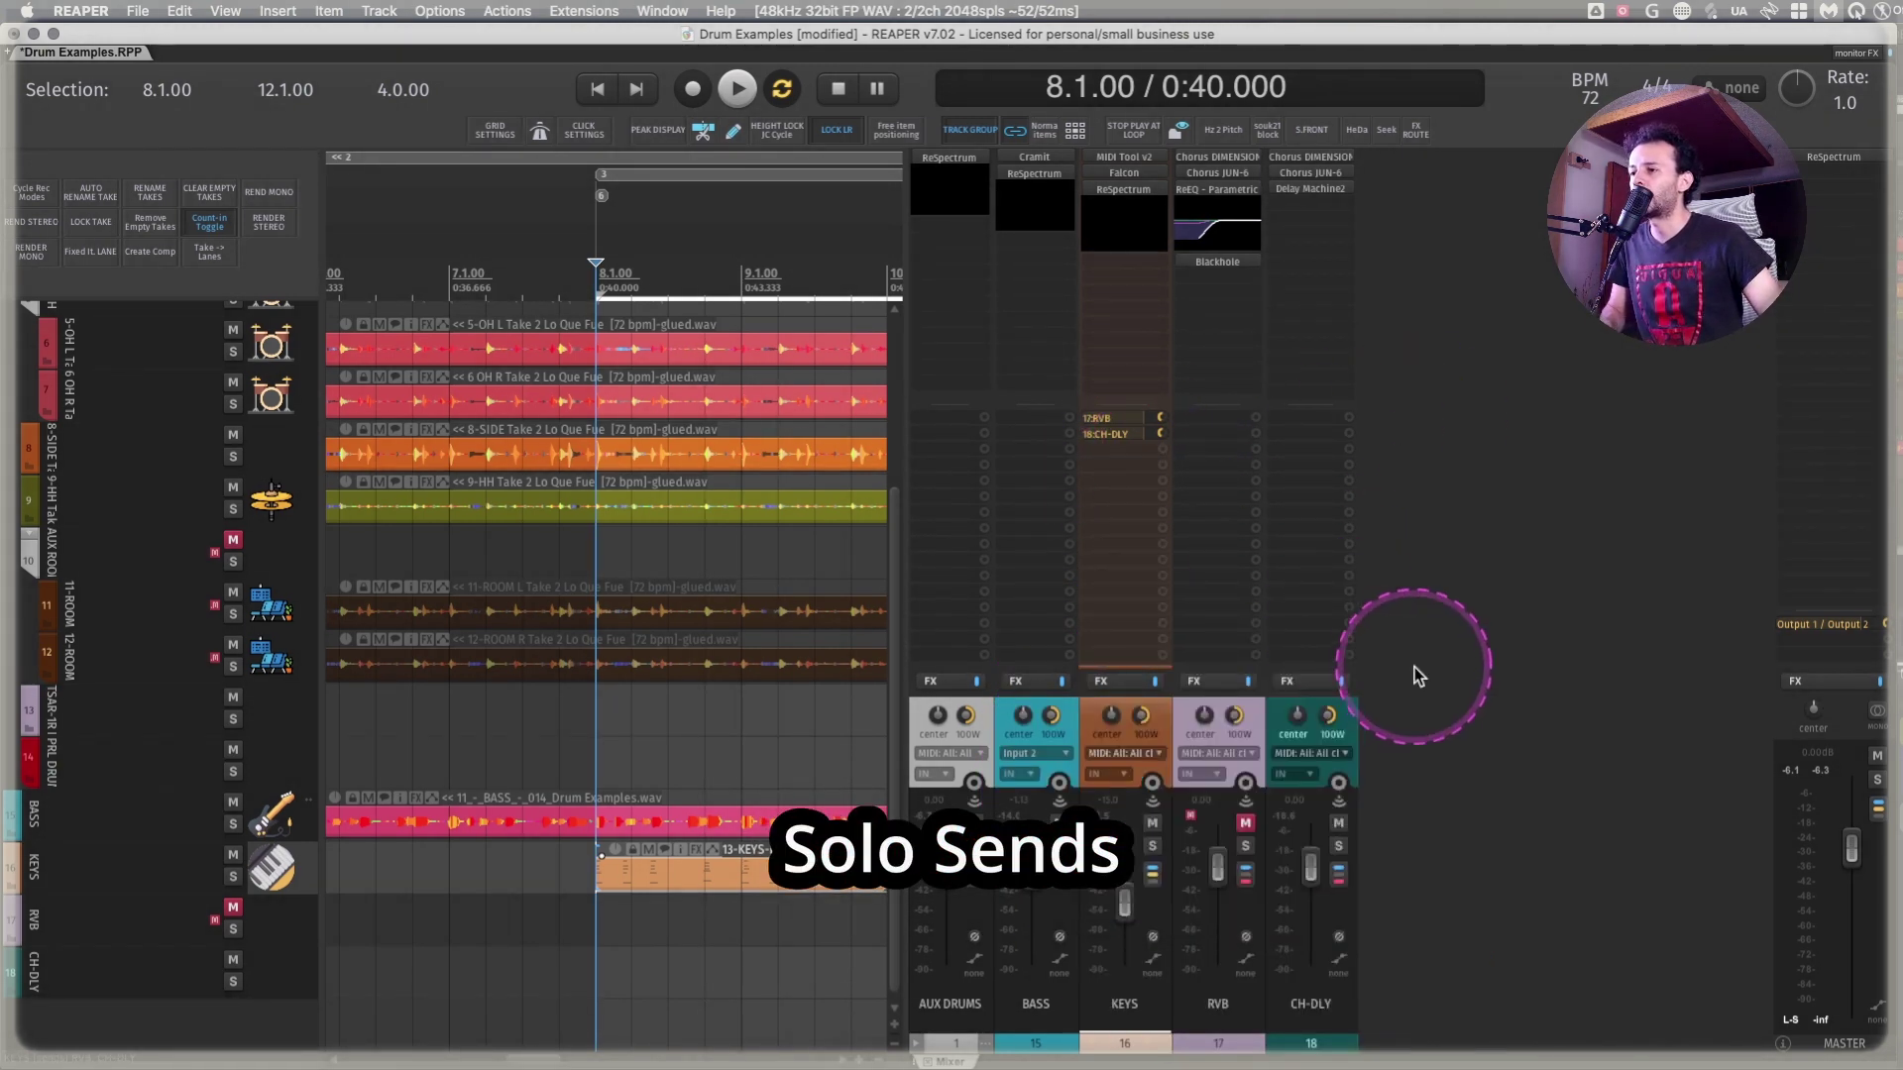
Insert three empty tracks after the CH-DLY track
double_click(1512, 651)
key(super+t)
key(super+t)
Create sends from the KEYS track to each of the new tracks 19, 20 and 21, closing their send controls
drag(1120, 496, 1407, 483)
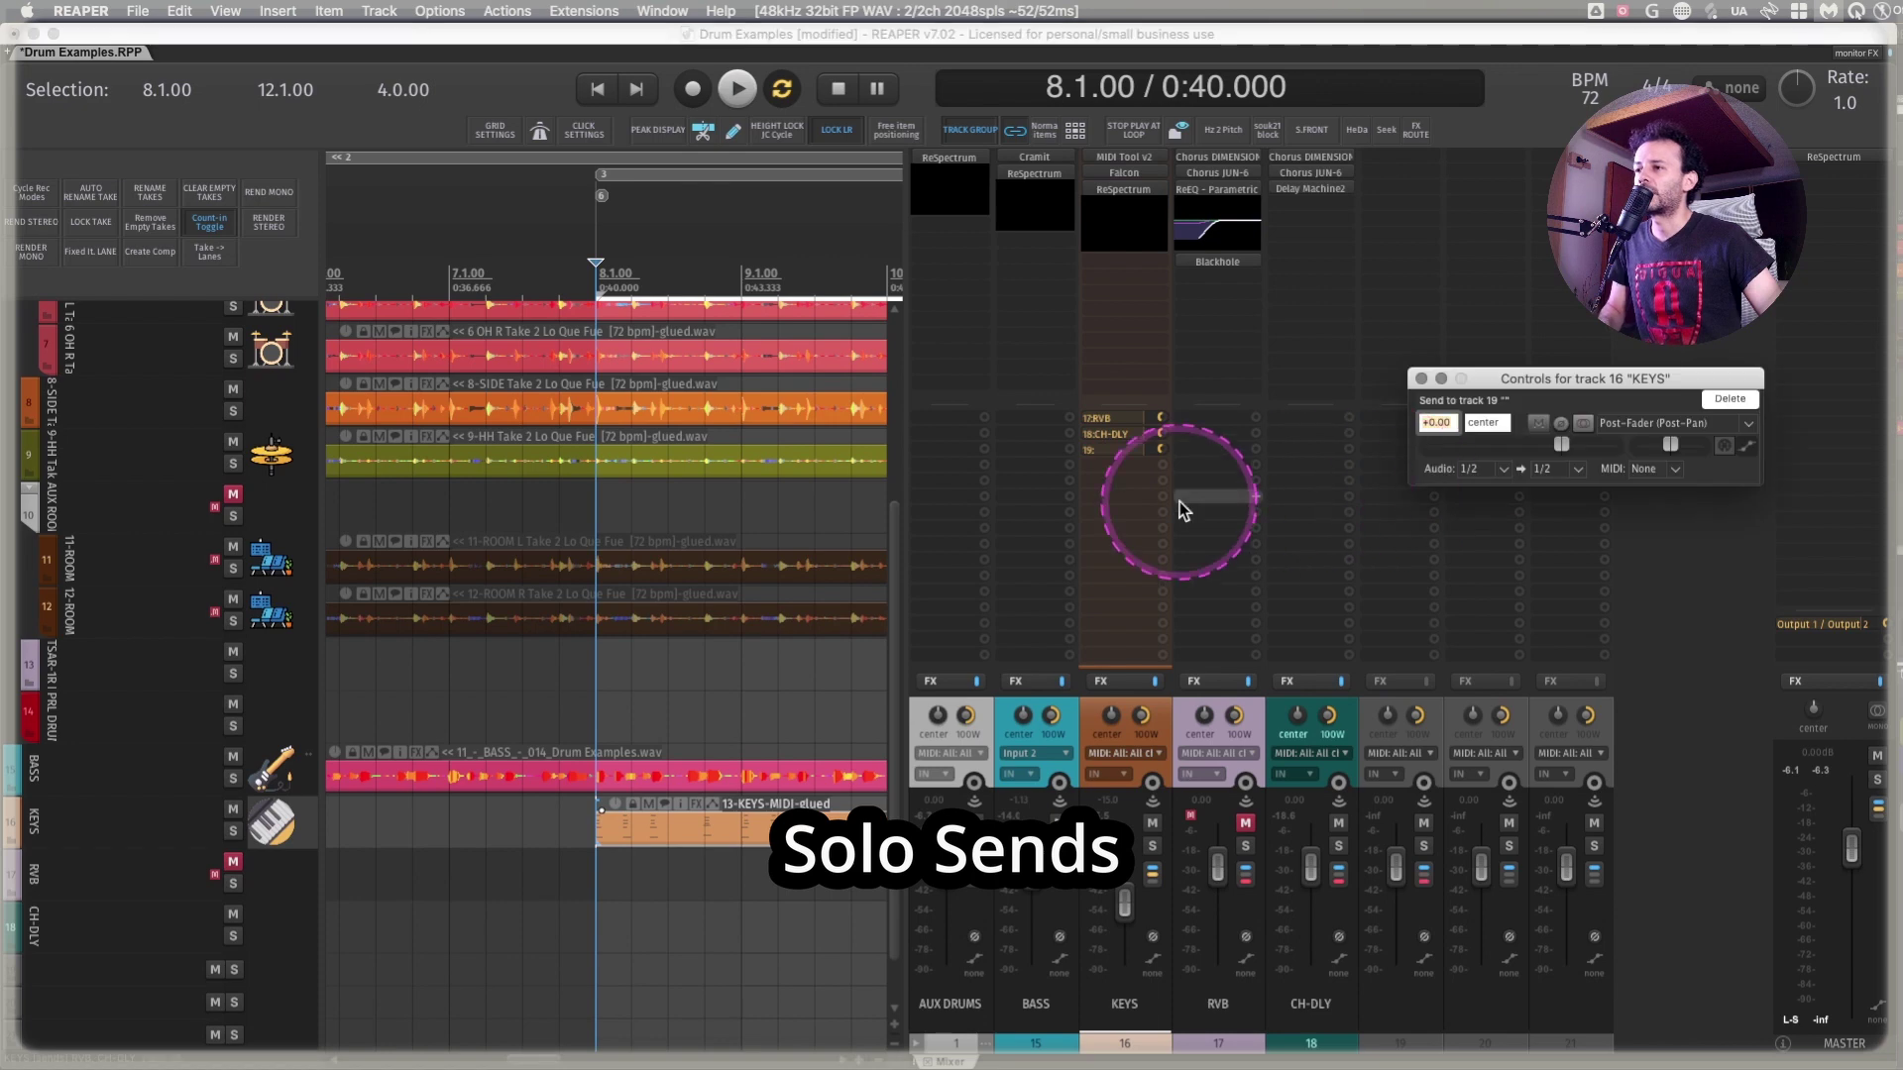
key(Escape)
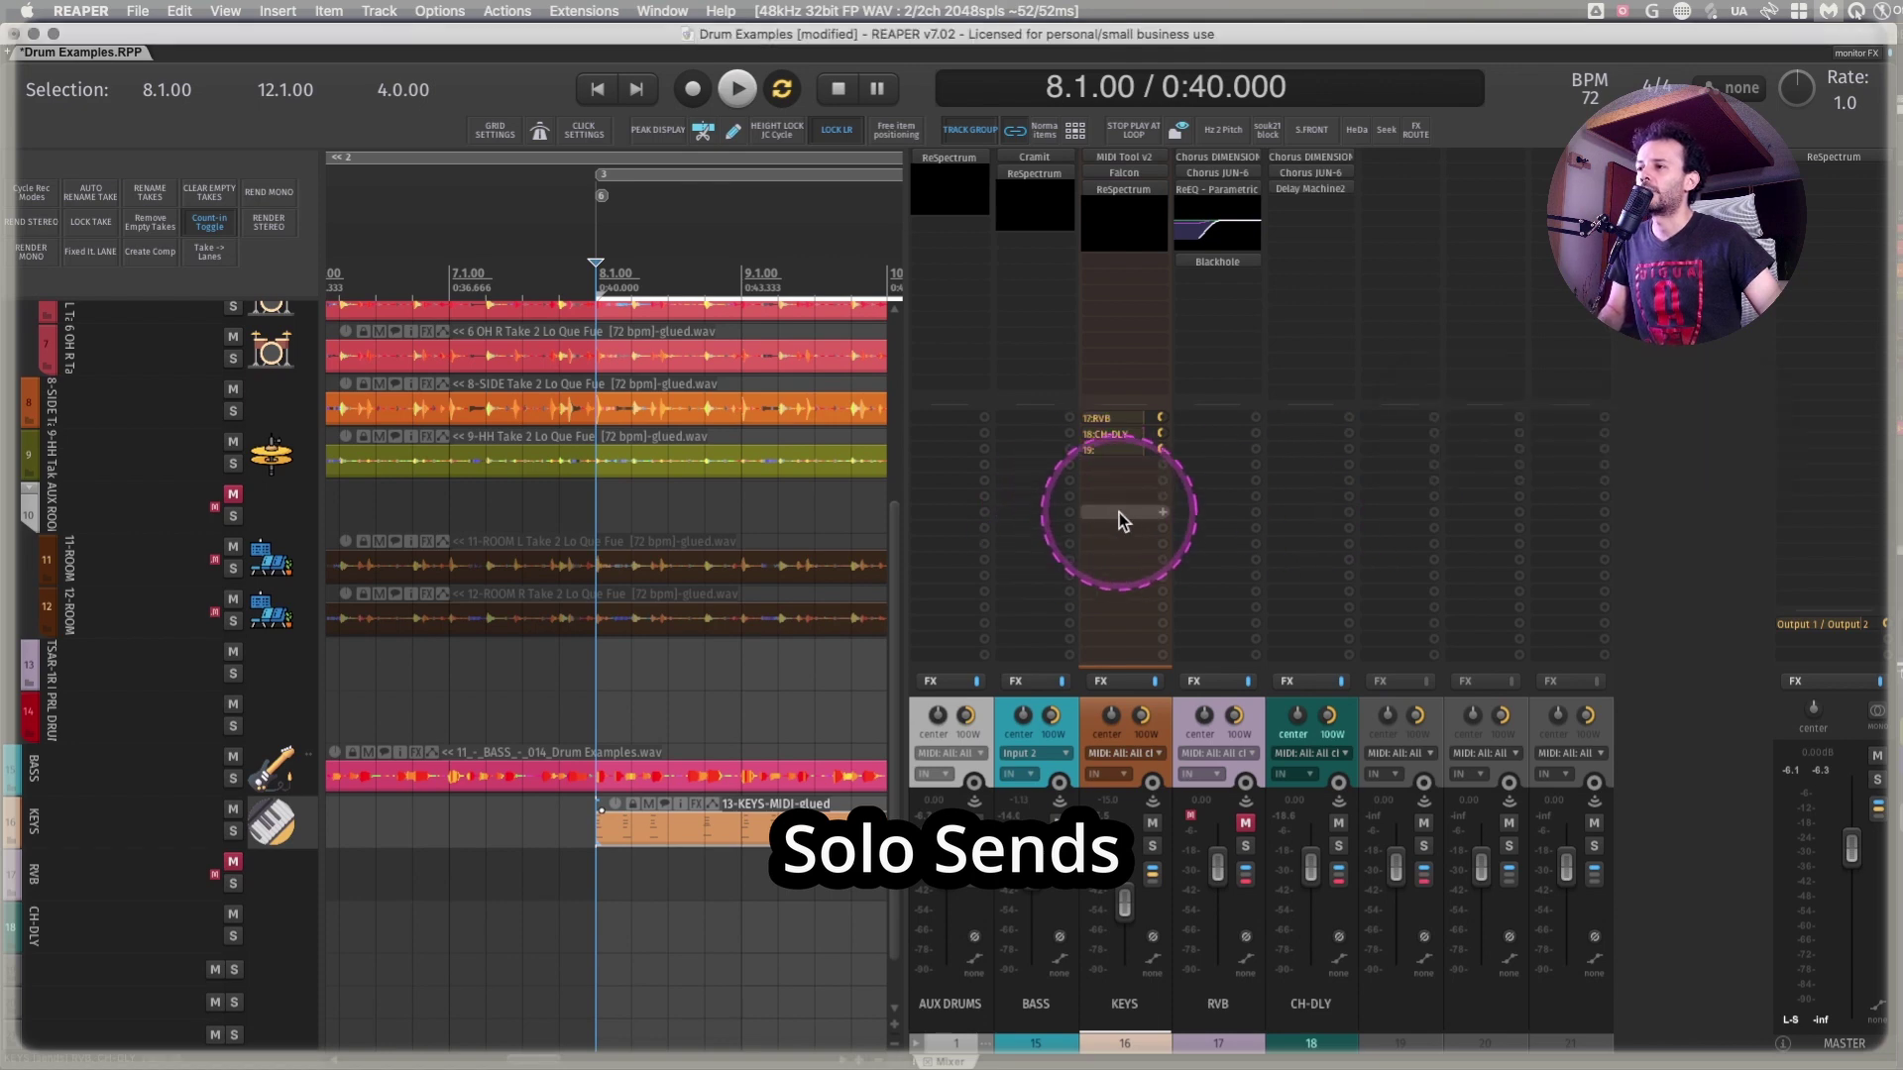
drag(1120, 513, 1490, 485)
key(Escape)
drag(1156, 545, 1583, 486)
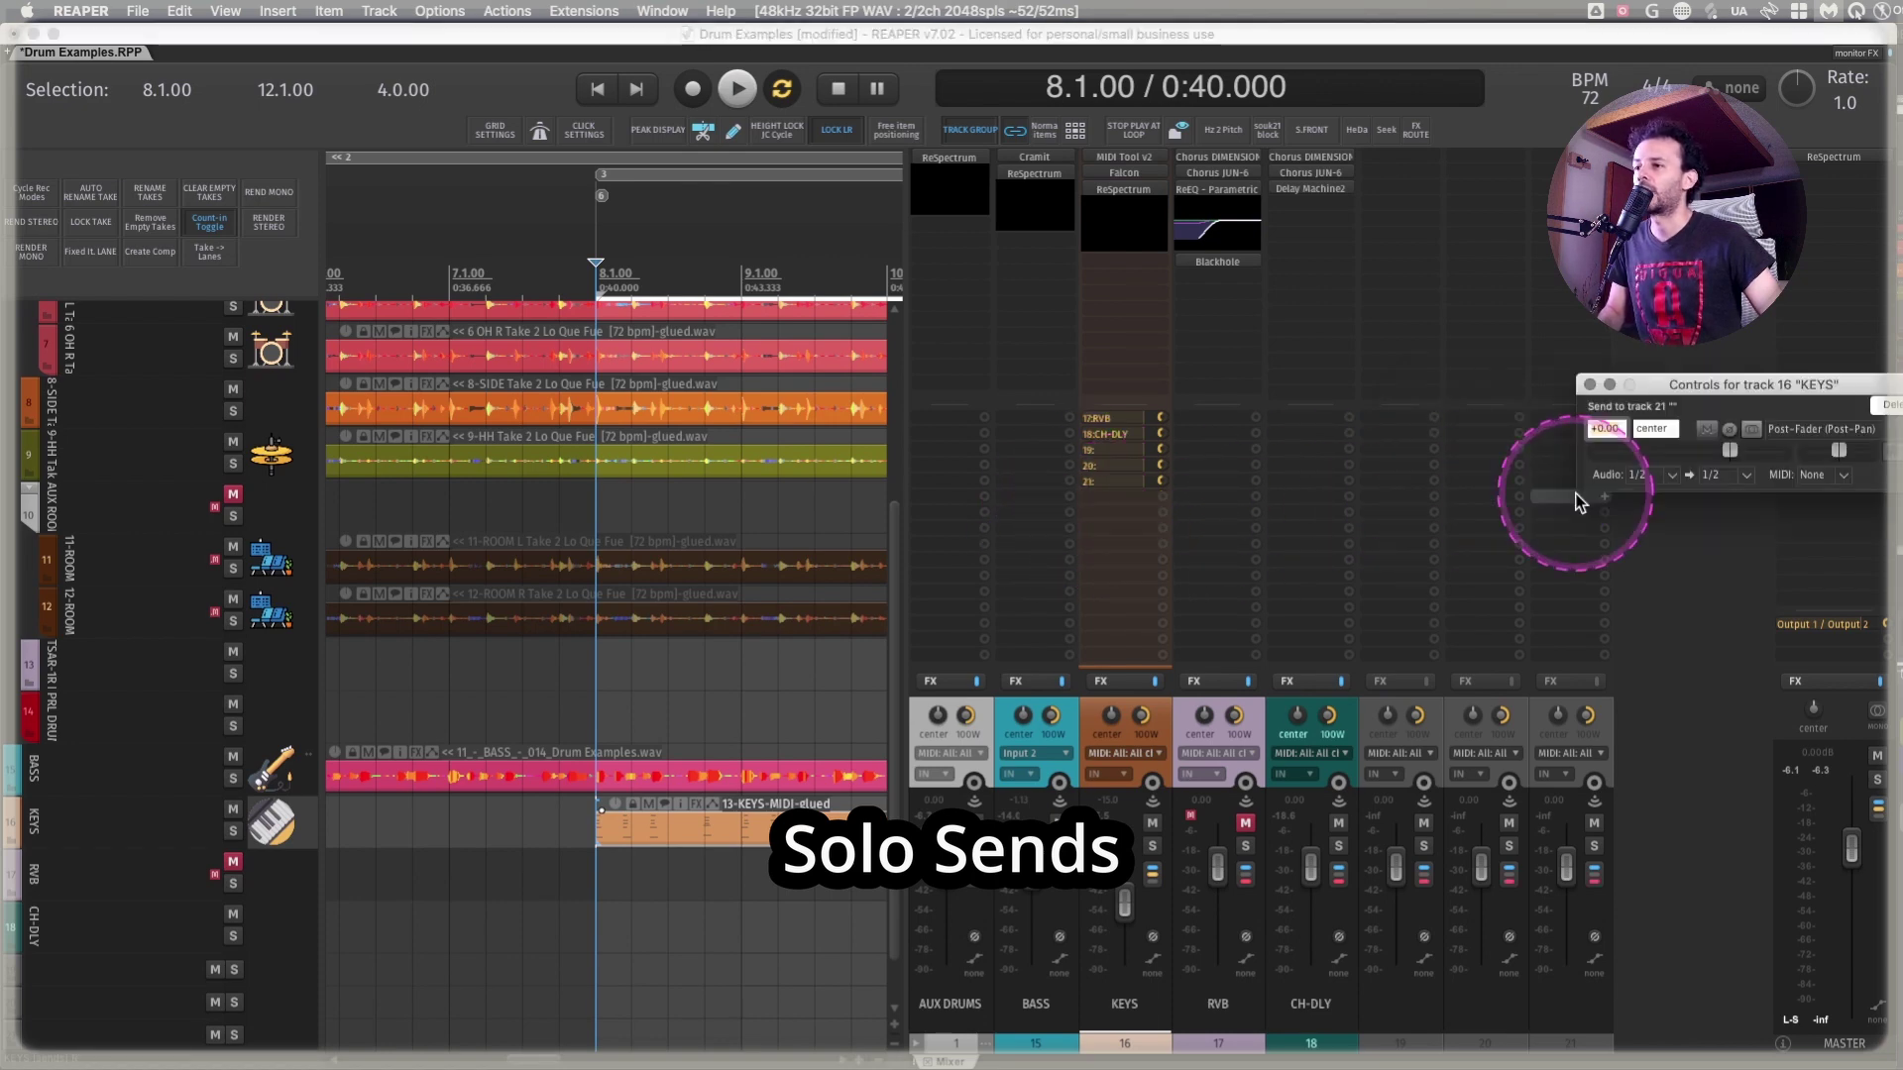
key(Escape)
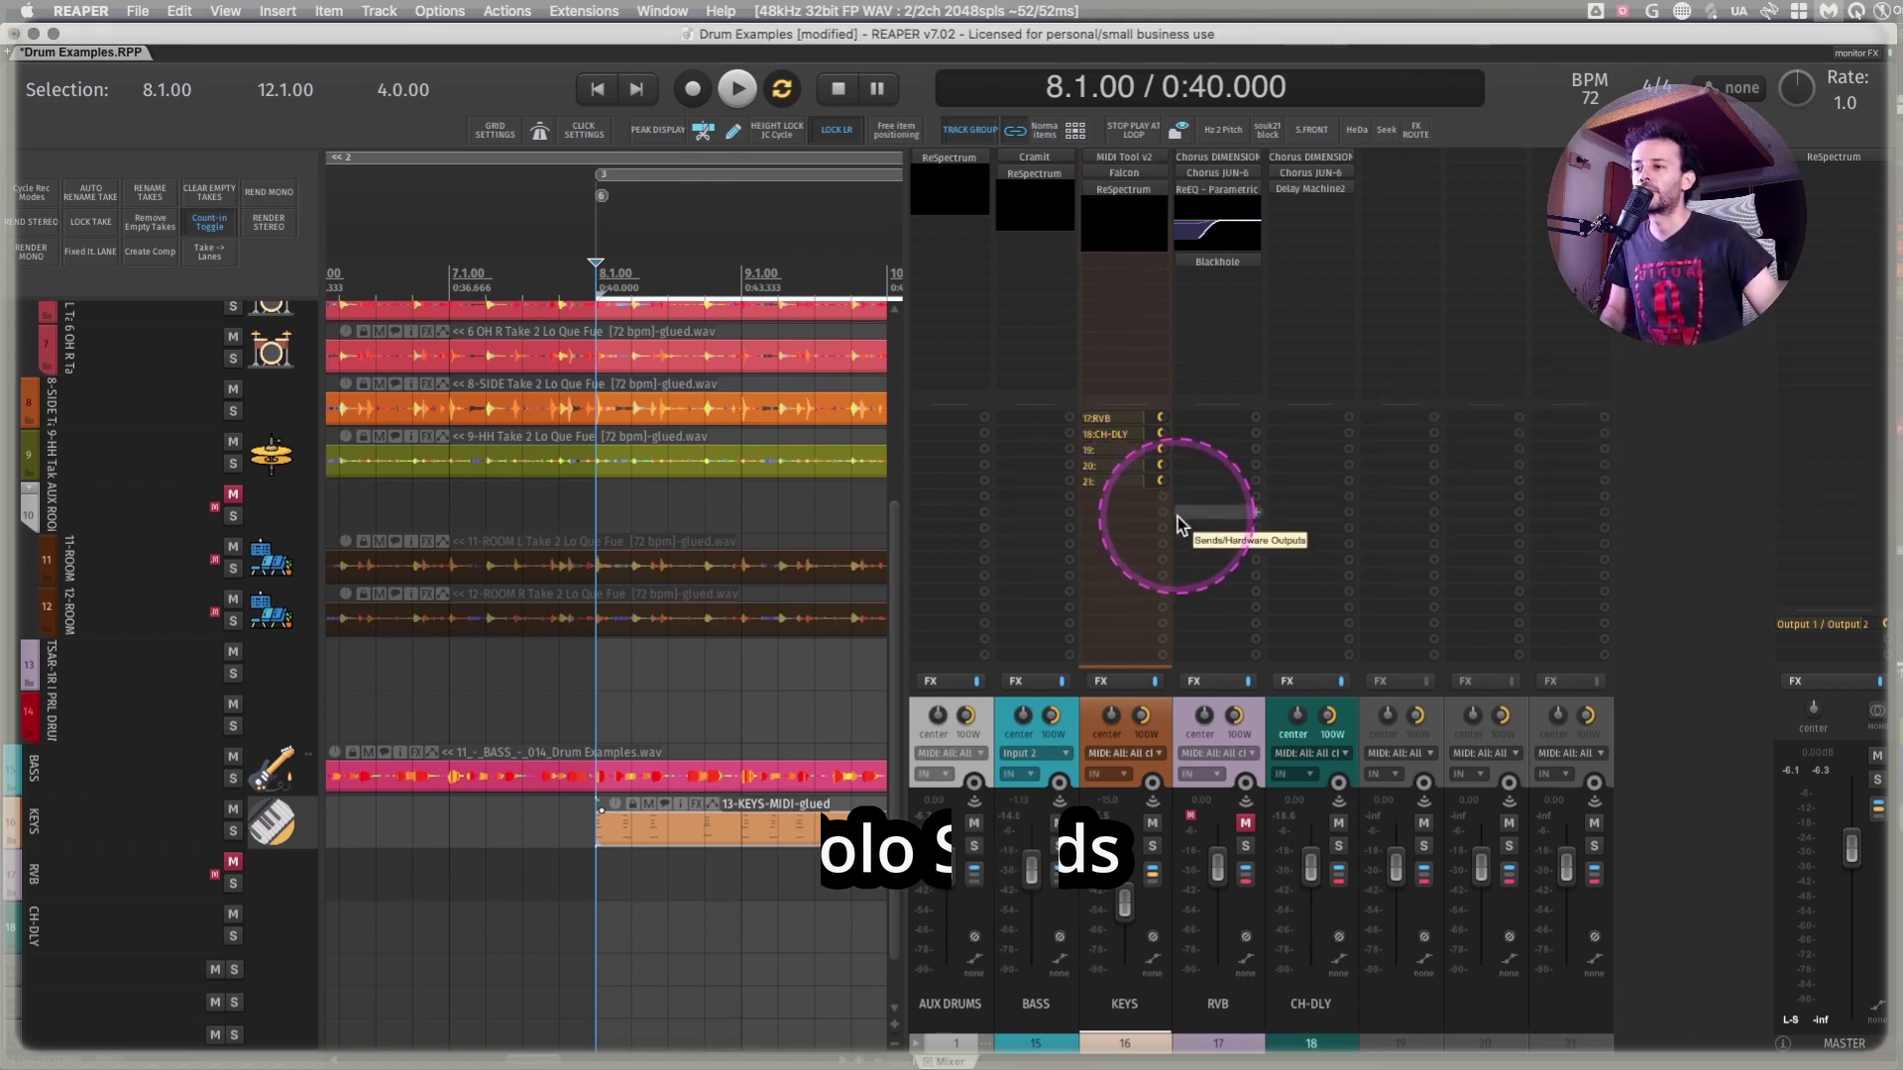
Solo the KEYS track's RVB send with the spk77_Set solo for send 1 script
drag(1191, 502, 1114, 430)
right_click(1114, 418)
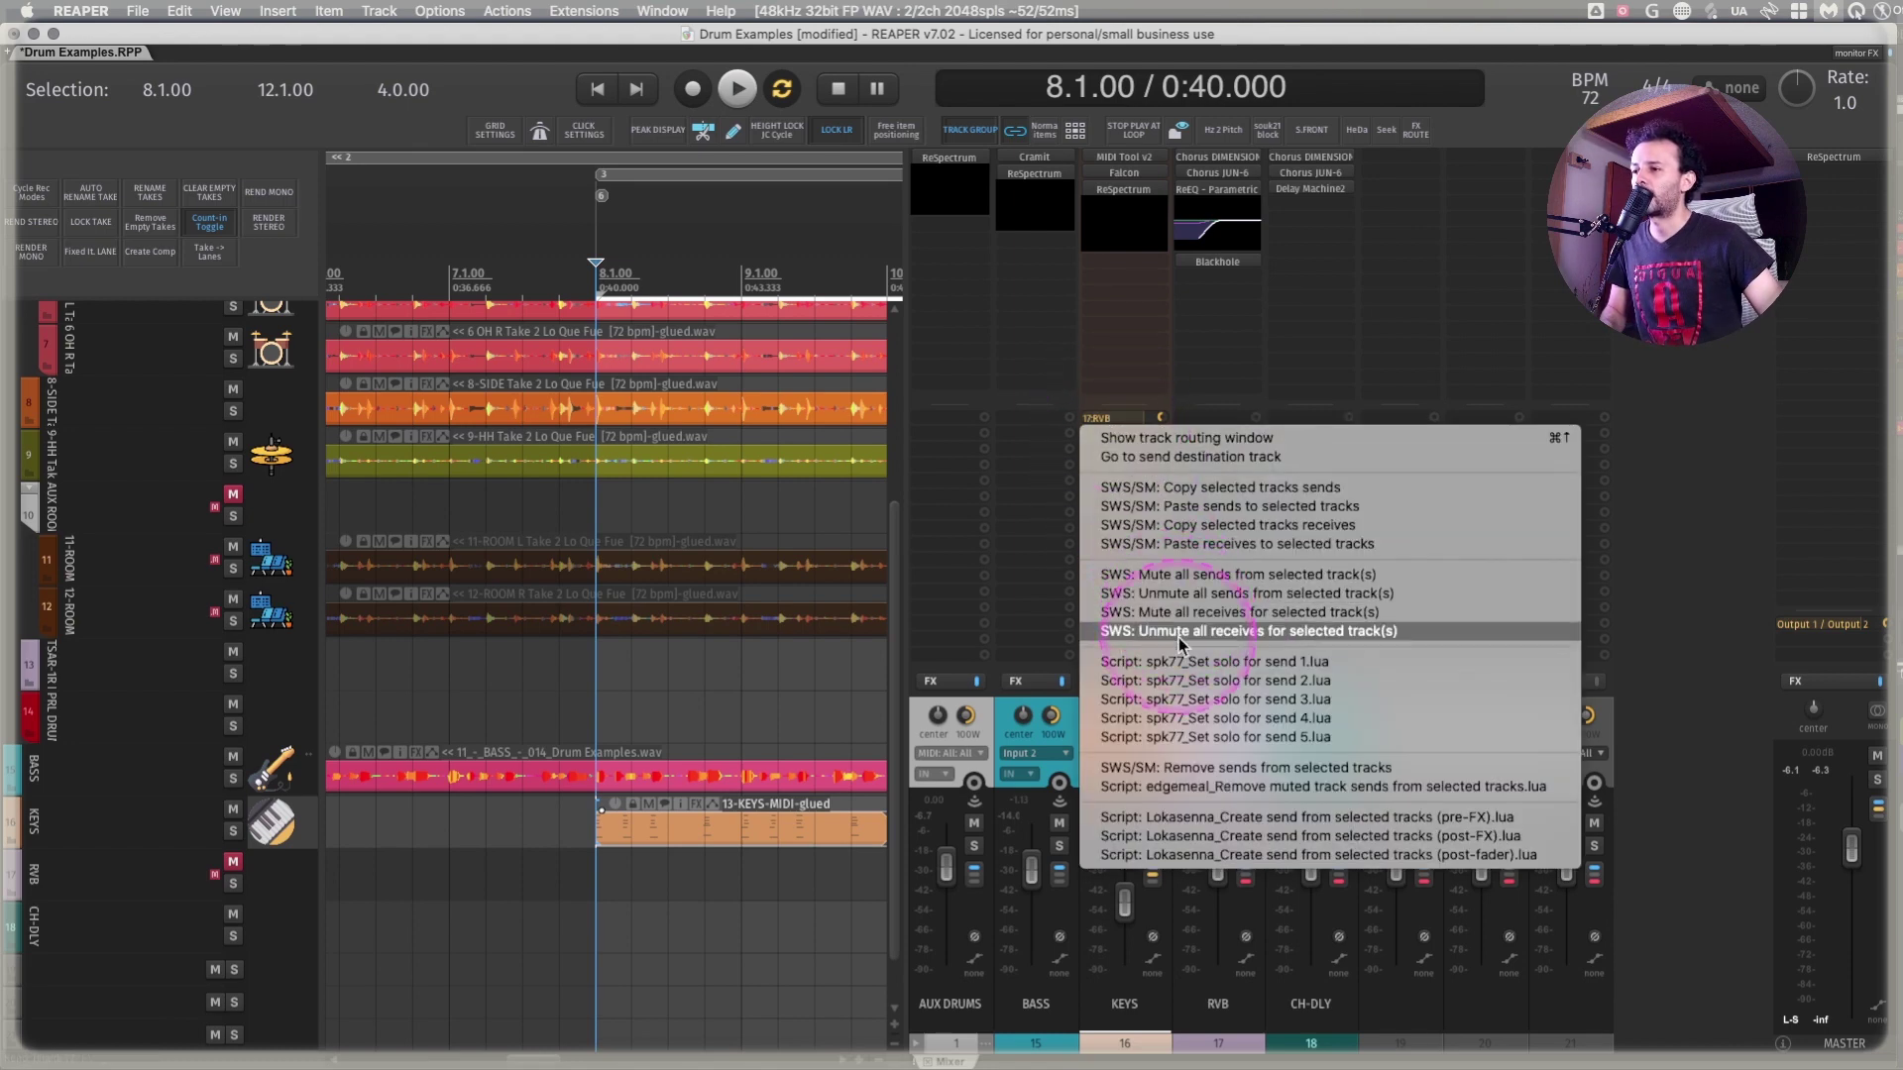
click(1182, 662)
Solo the KEYS track's CH-DLY send and afterward its fifth send with the spk77_Set solo scripts for sends 2 and 5
right_click(1103, 433)
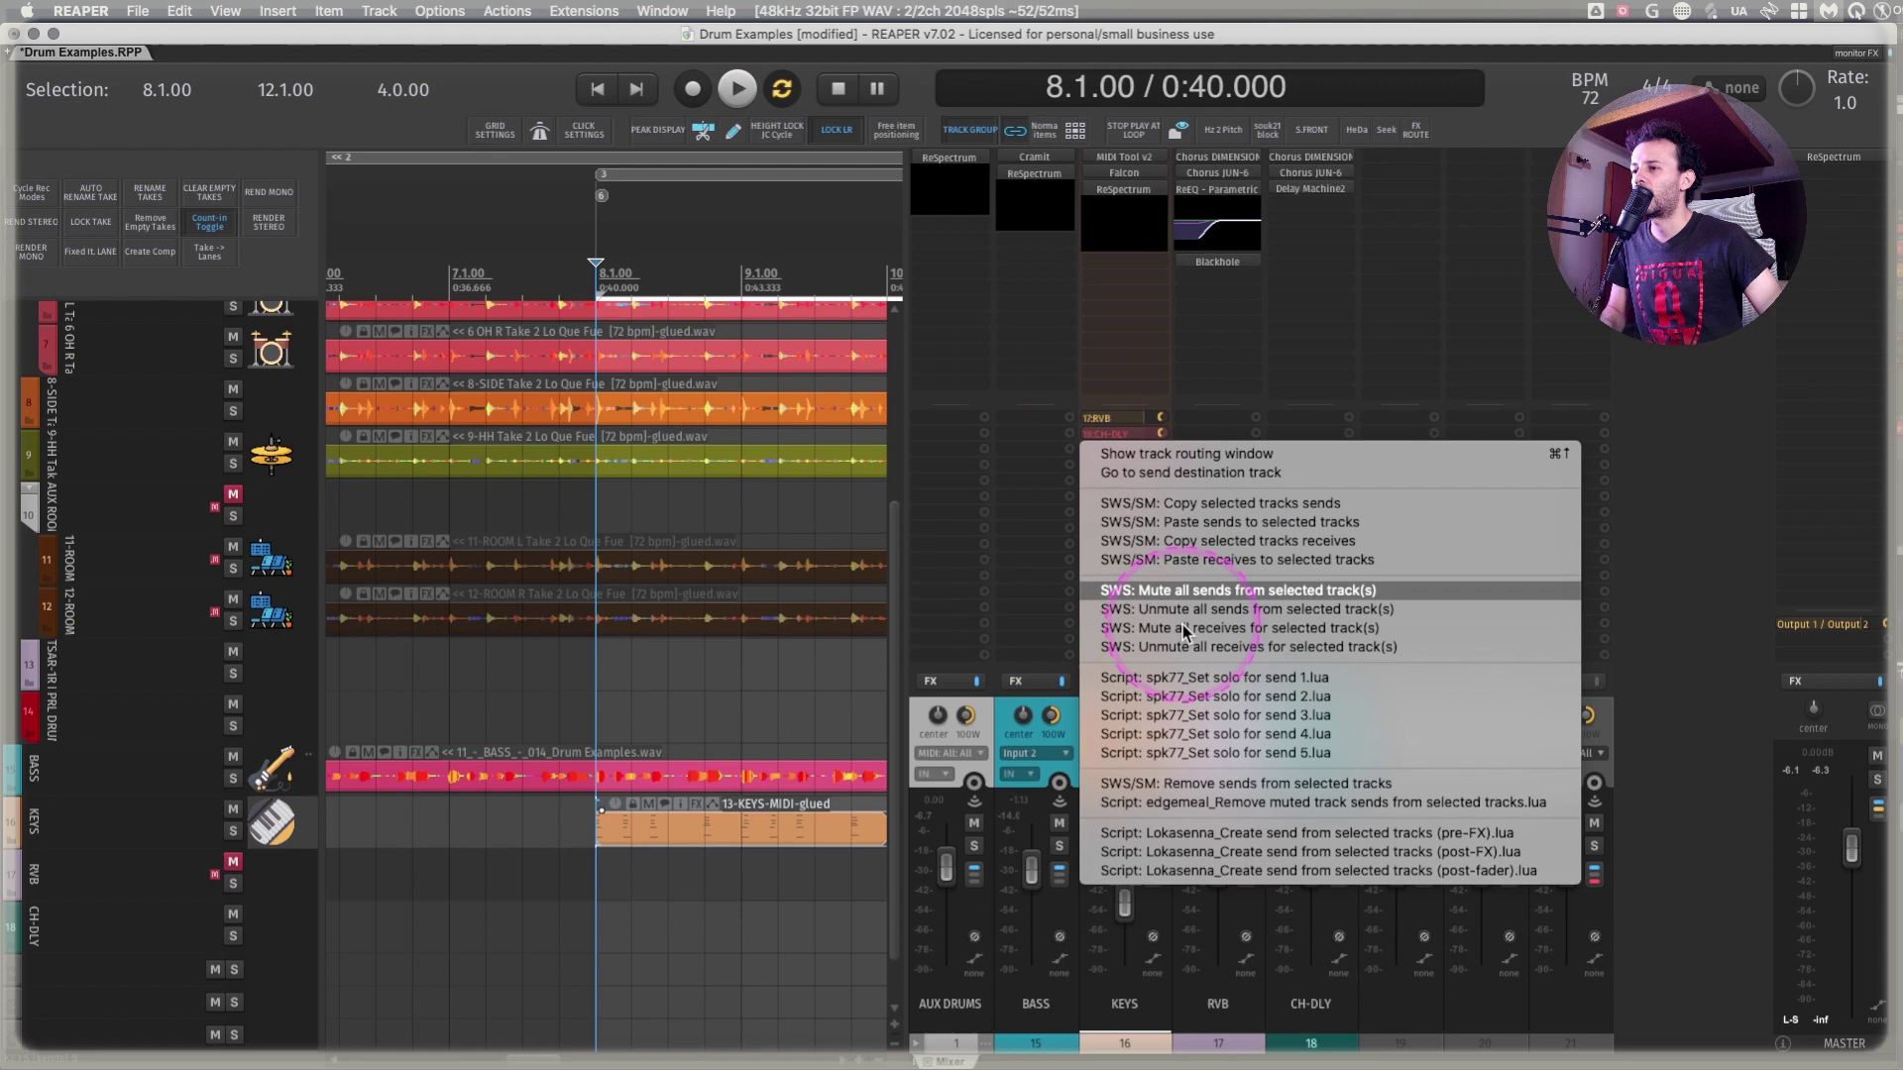
click(1168, 647)
right_click(1117, 467)
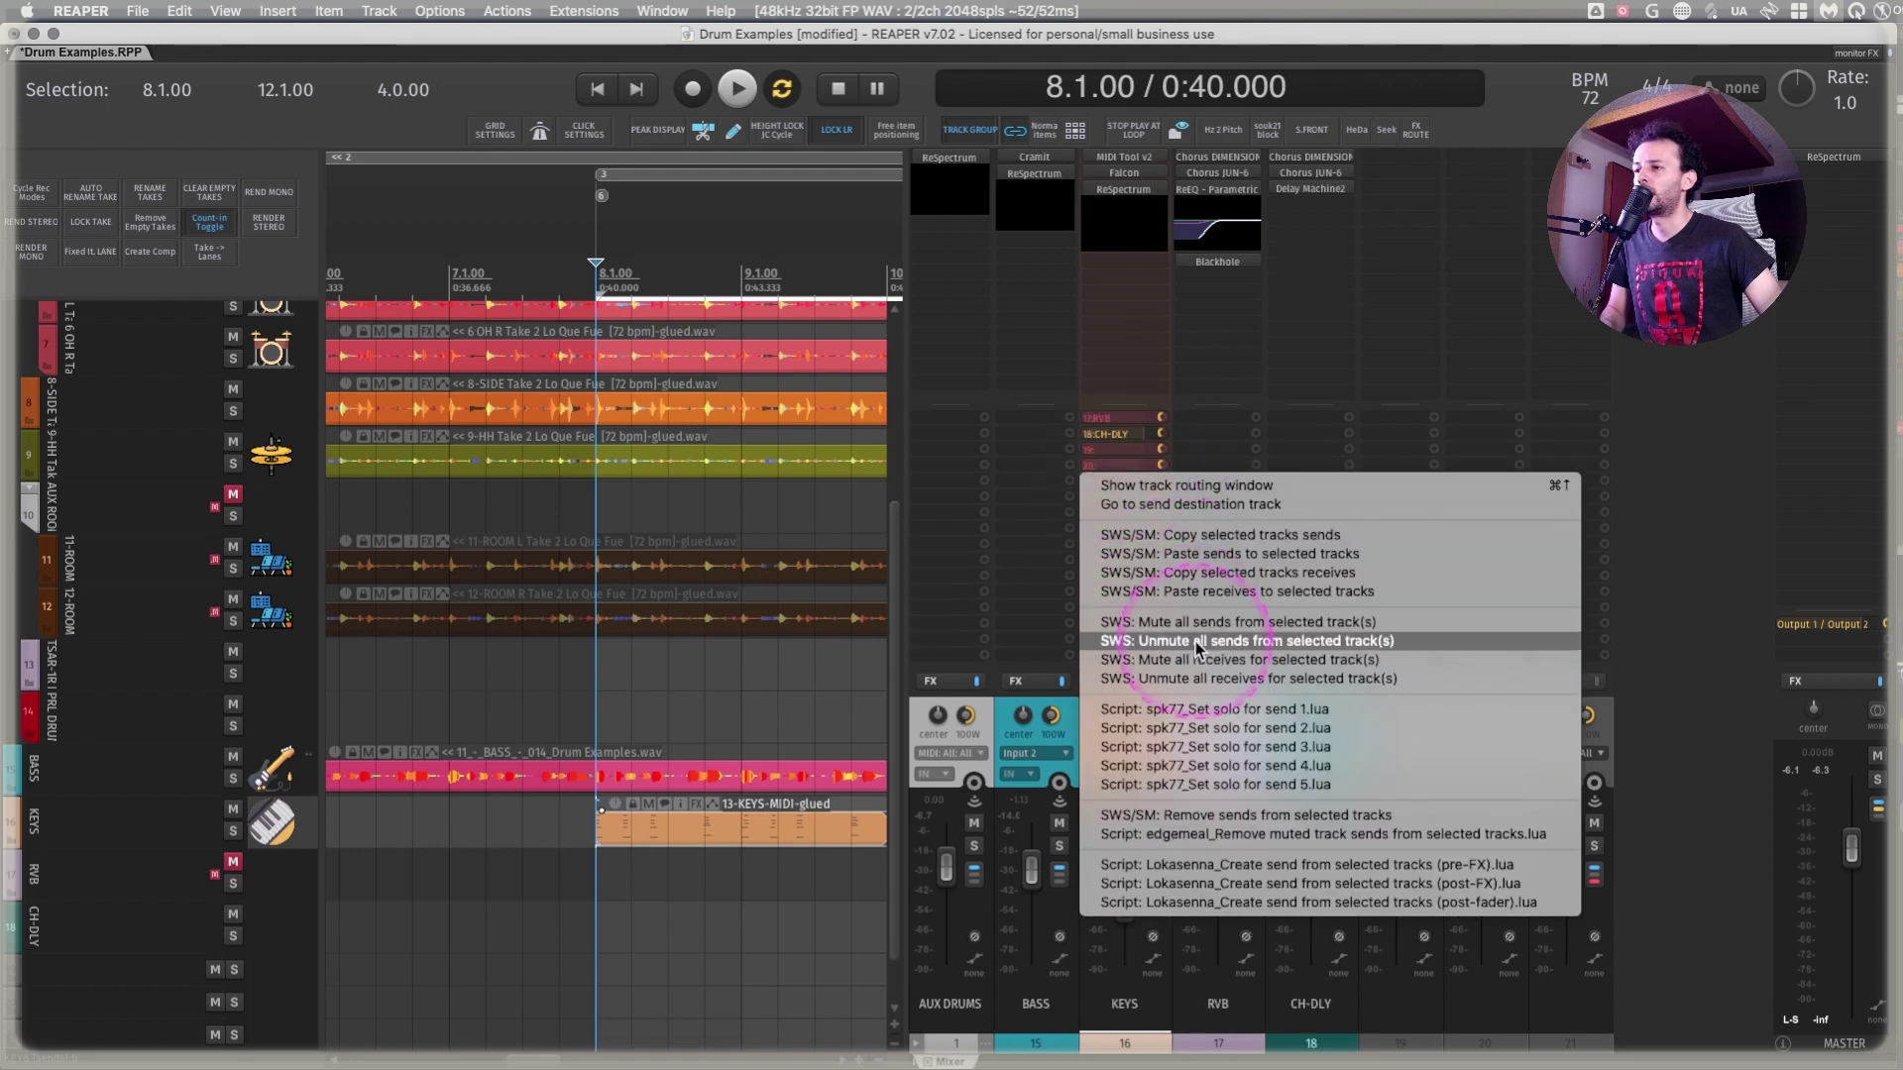
click(1221, 781)
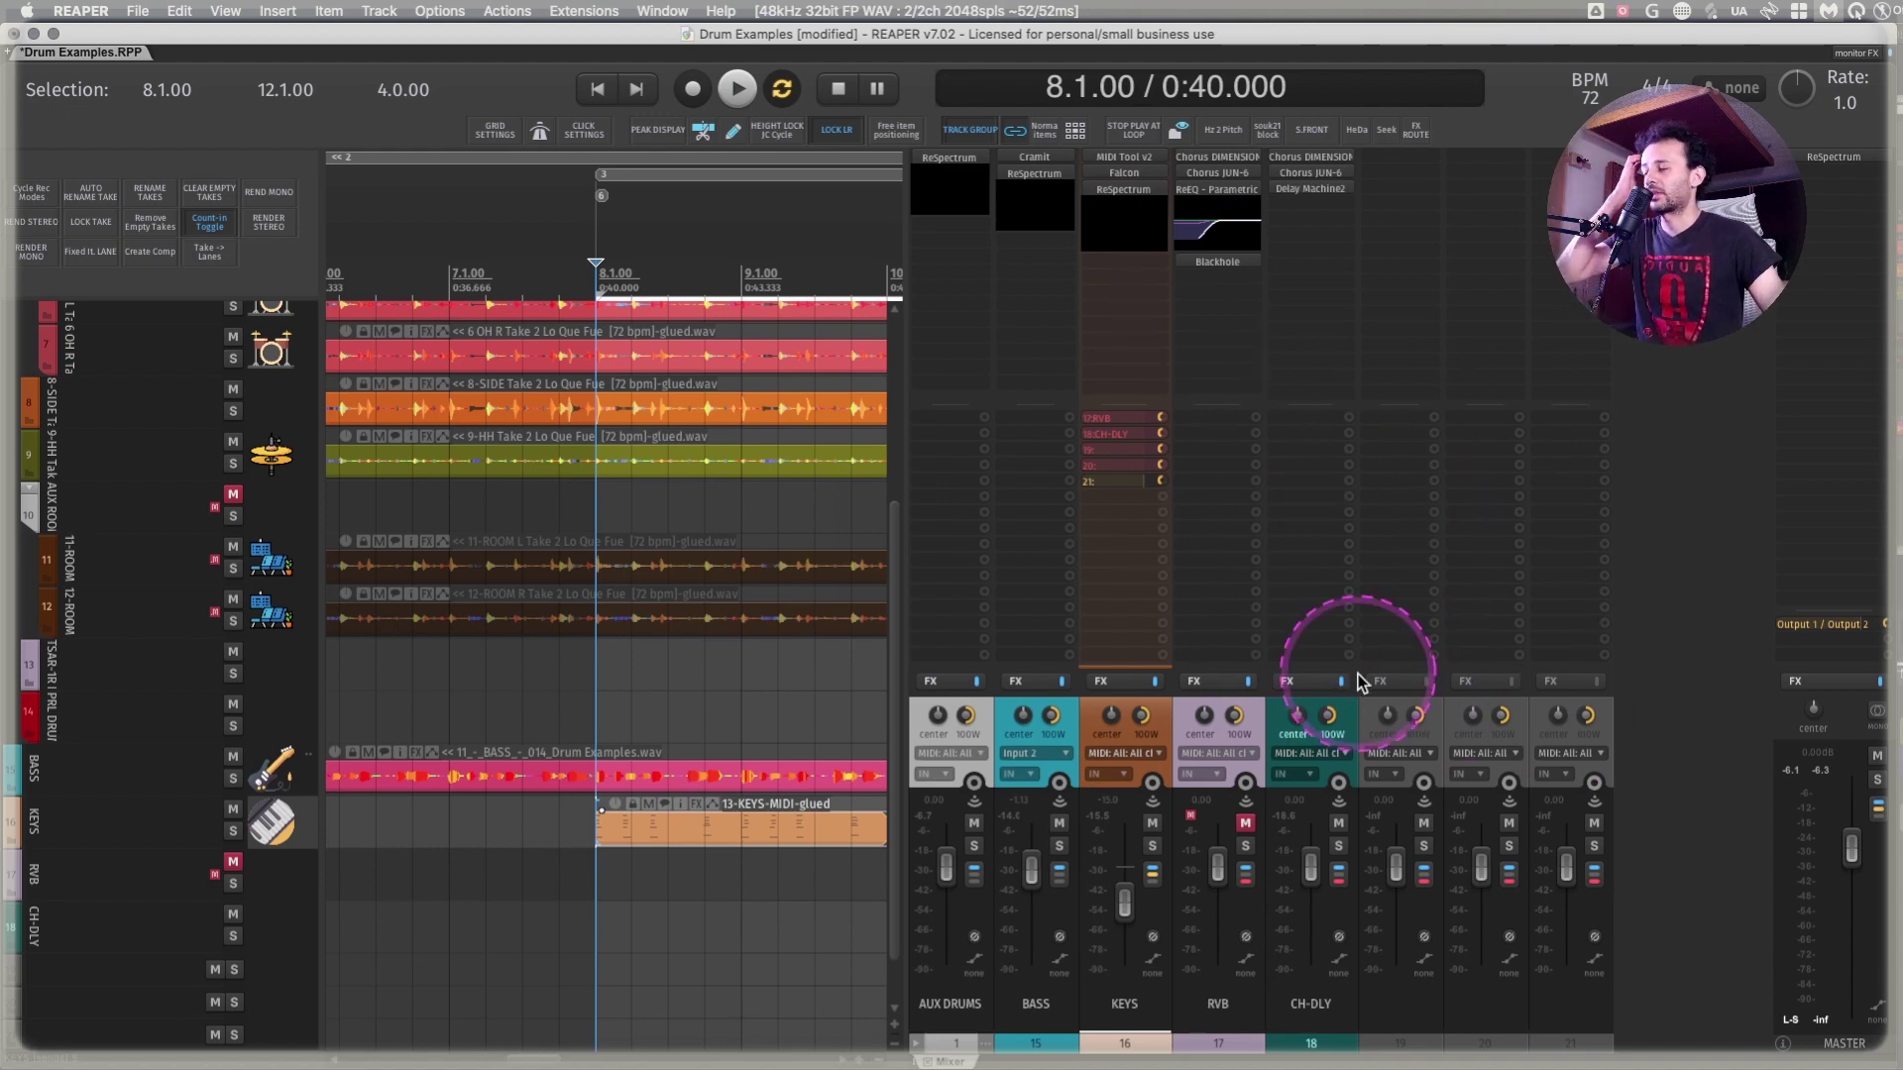
Remove all muted sends from the KEYS track with the edgemeal_Remove muted track sends script
right_click(1122, 512)
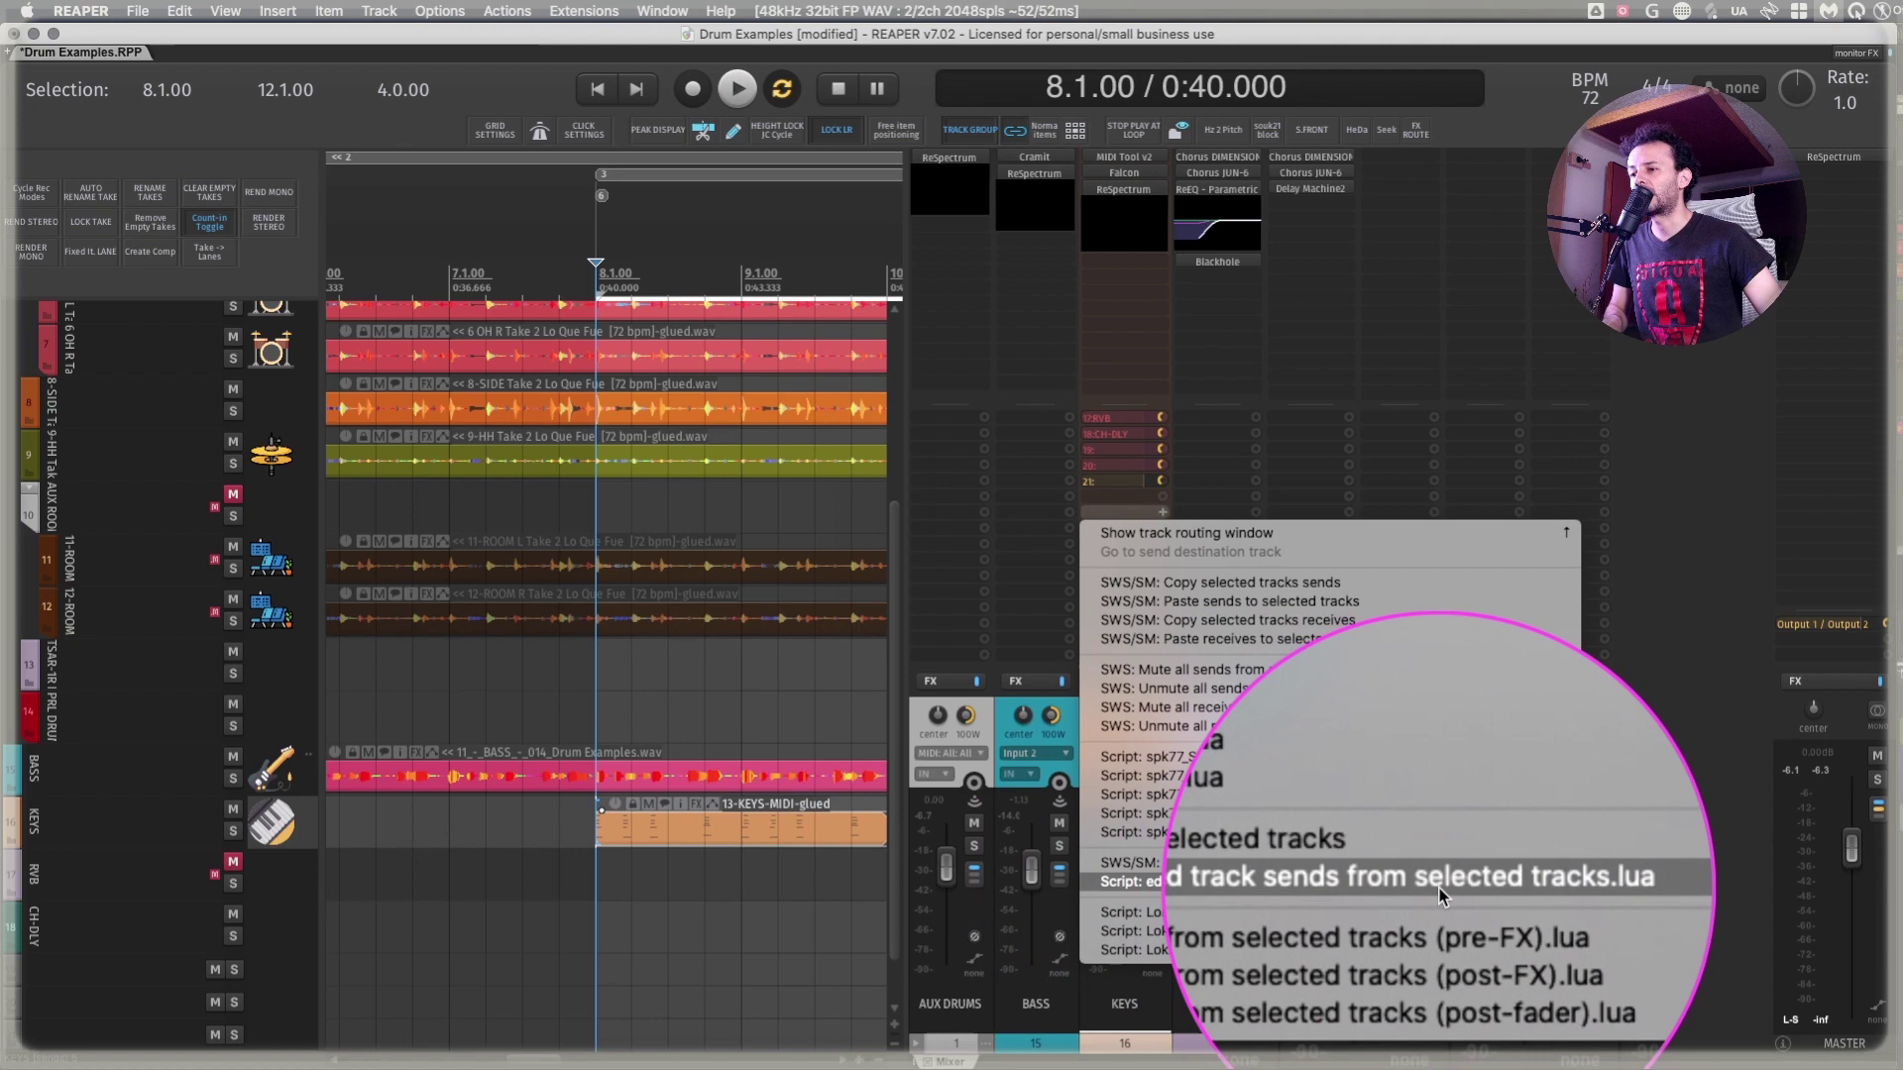
click(1376, 877)
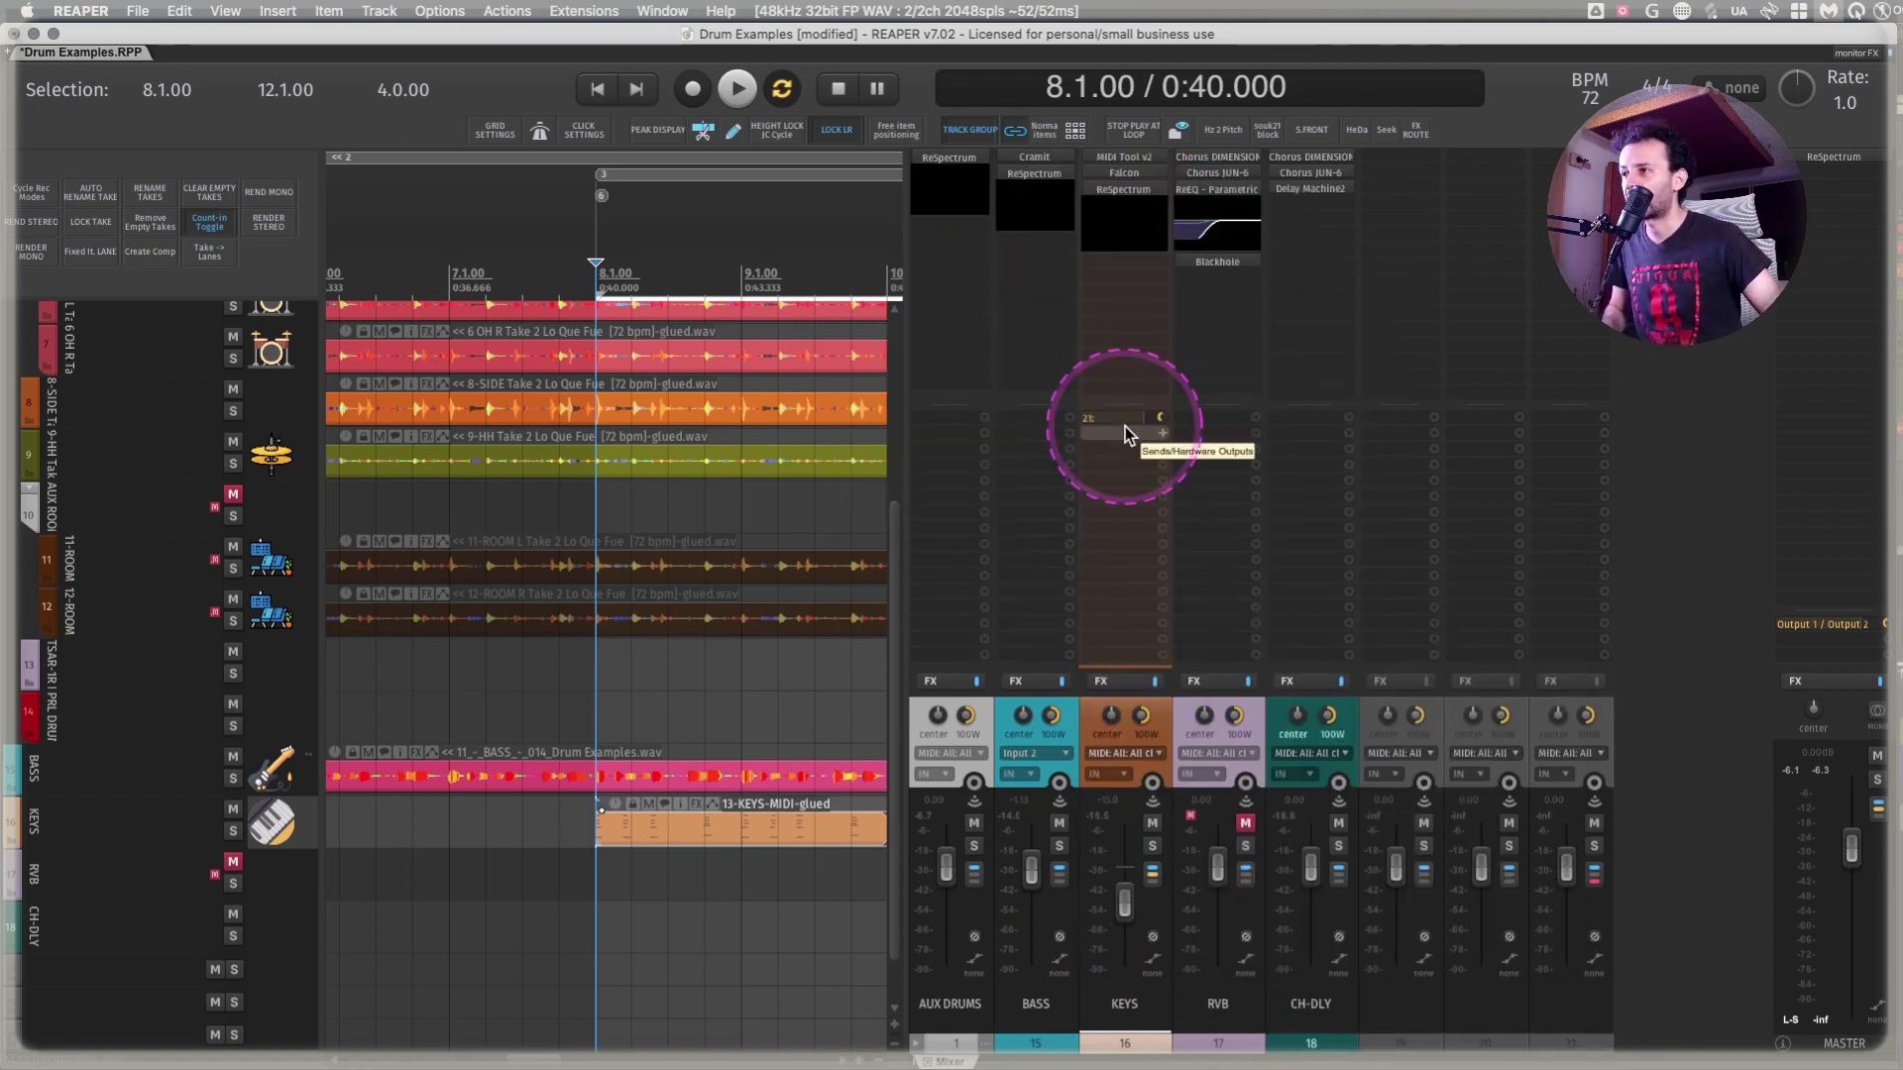
Examine the scripts for creating sends and the RVB send's mode options in the KEYS track's routing window
right_click(1126, 426)
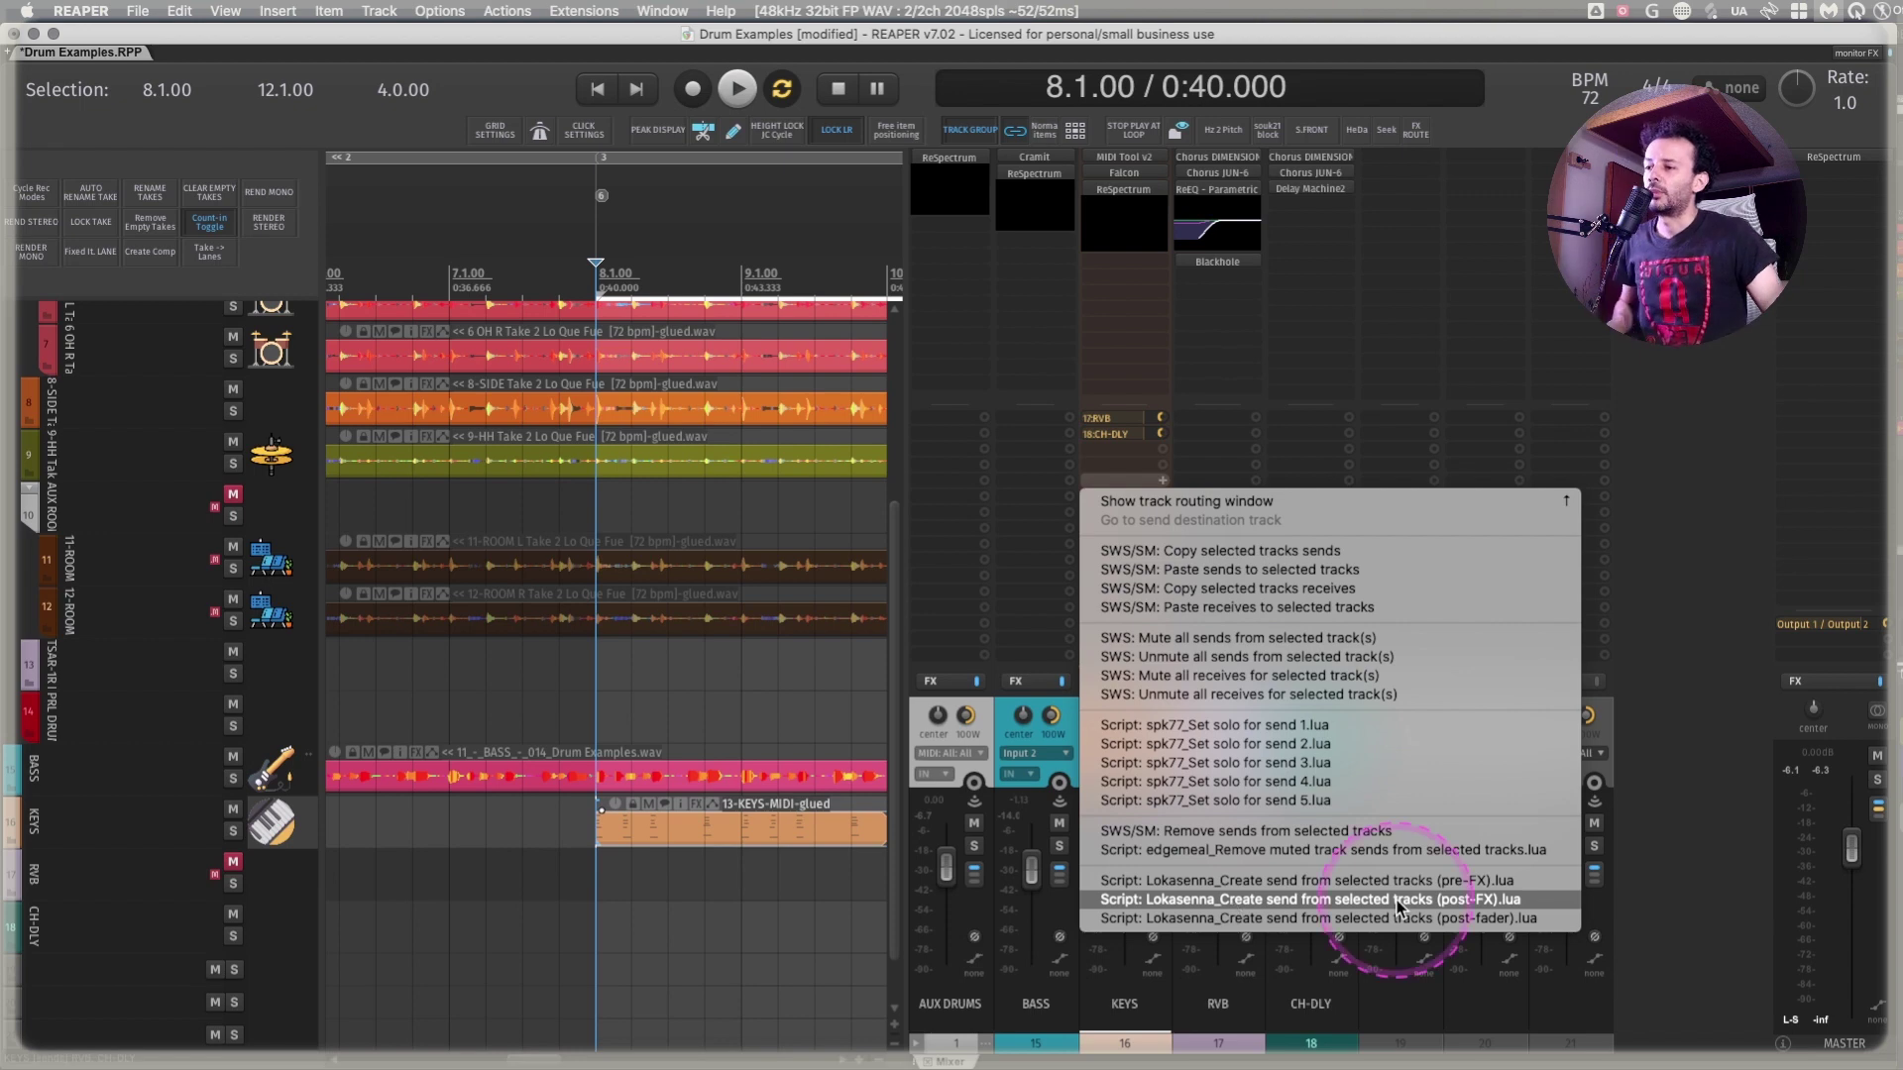
click(979, 572)
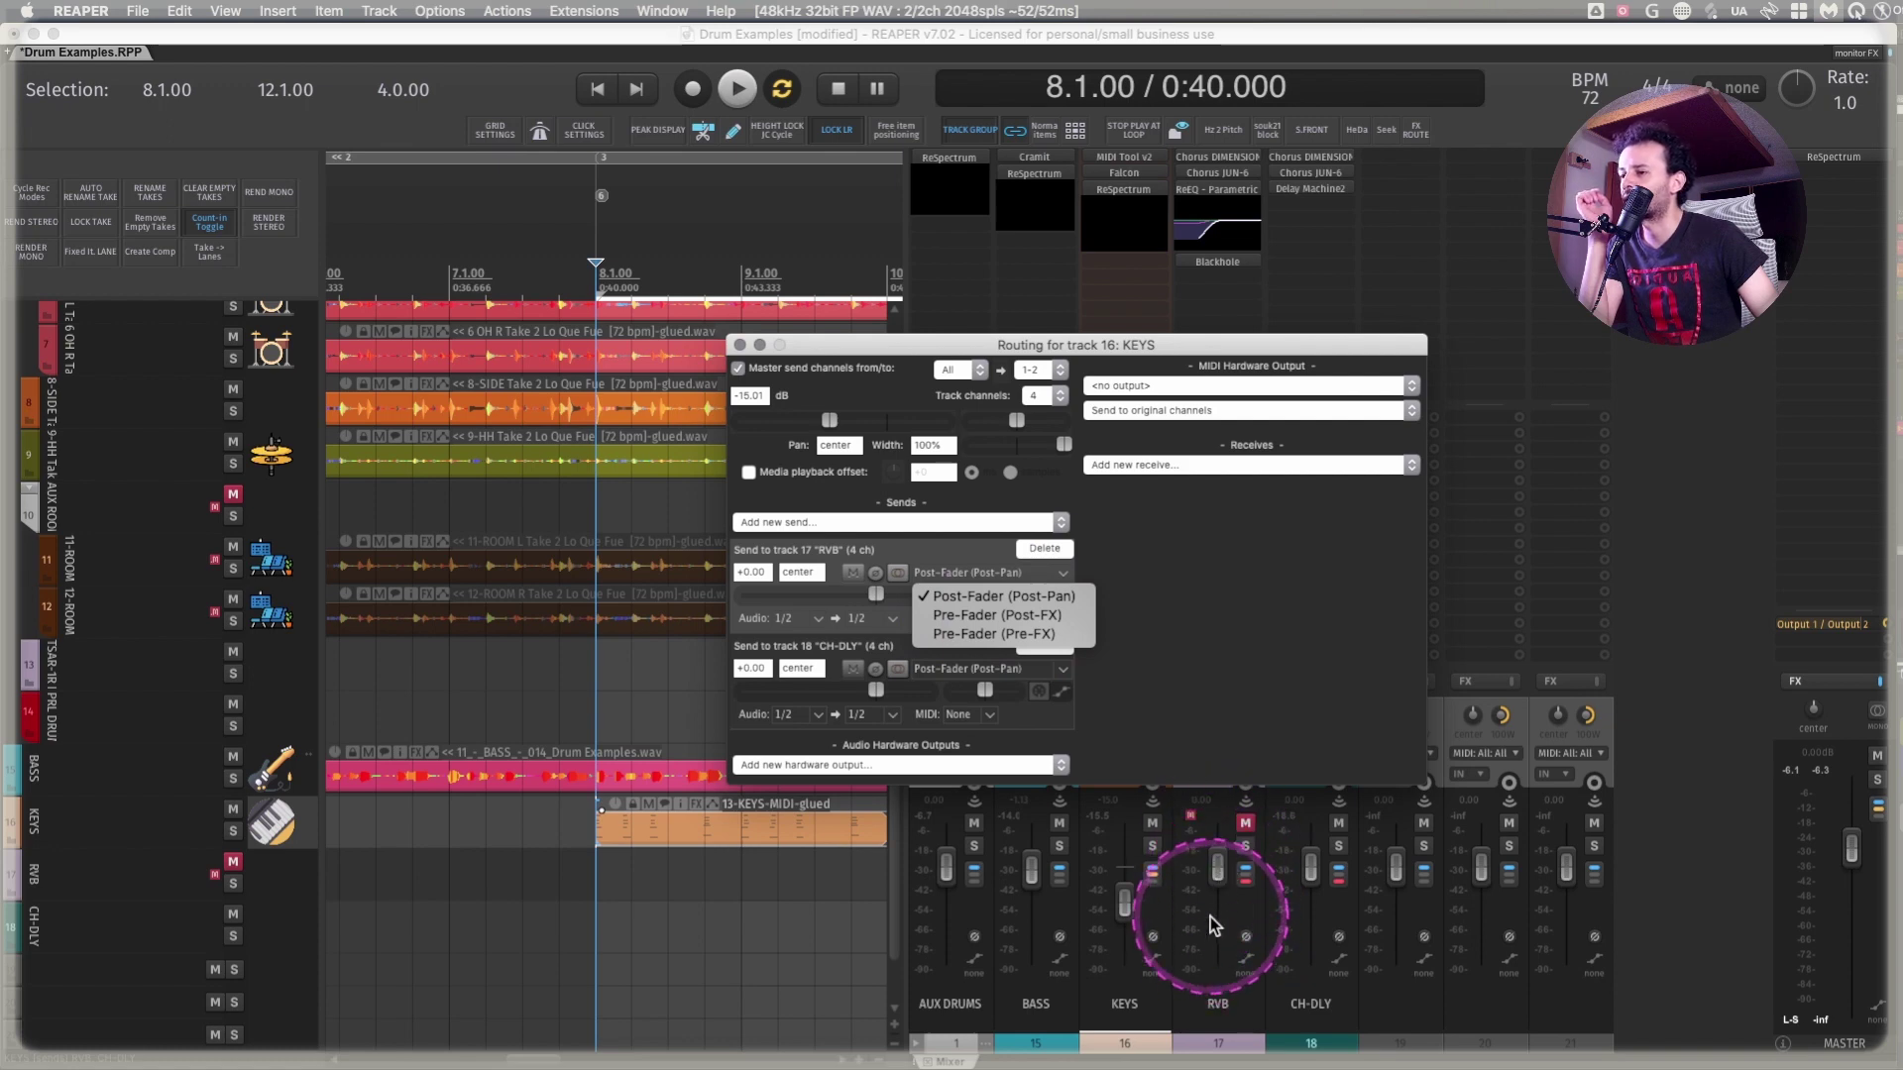
drag(1154, 346, 799, 423)
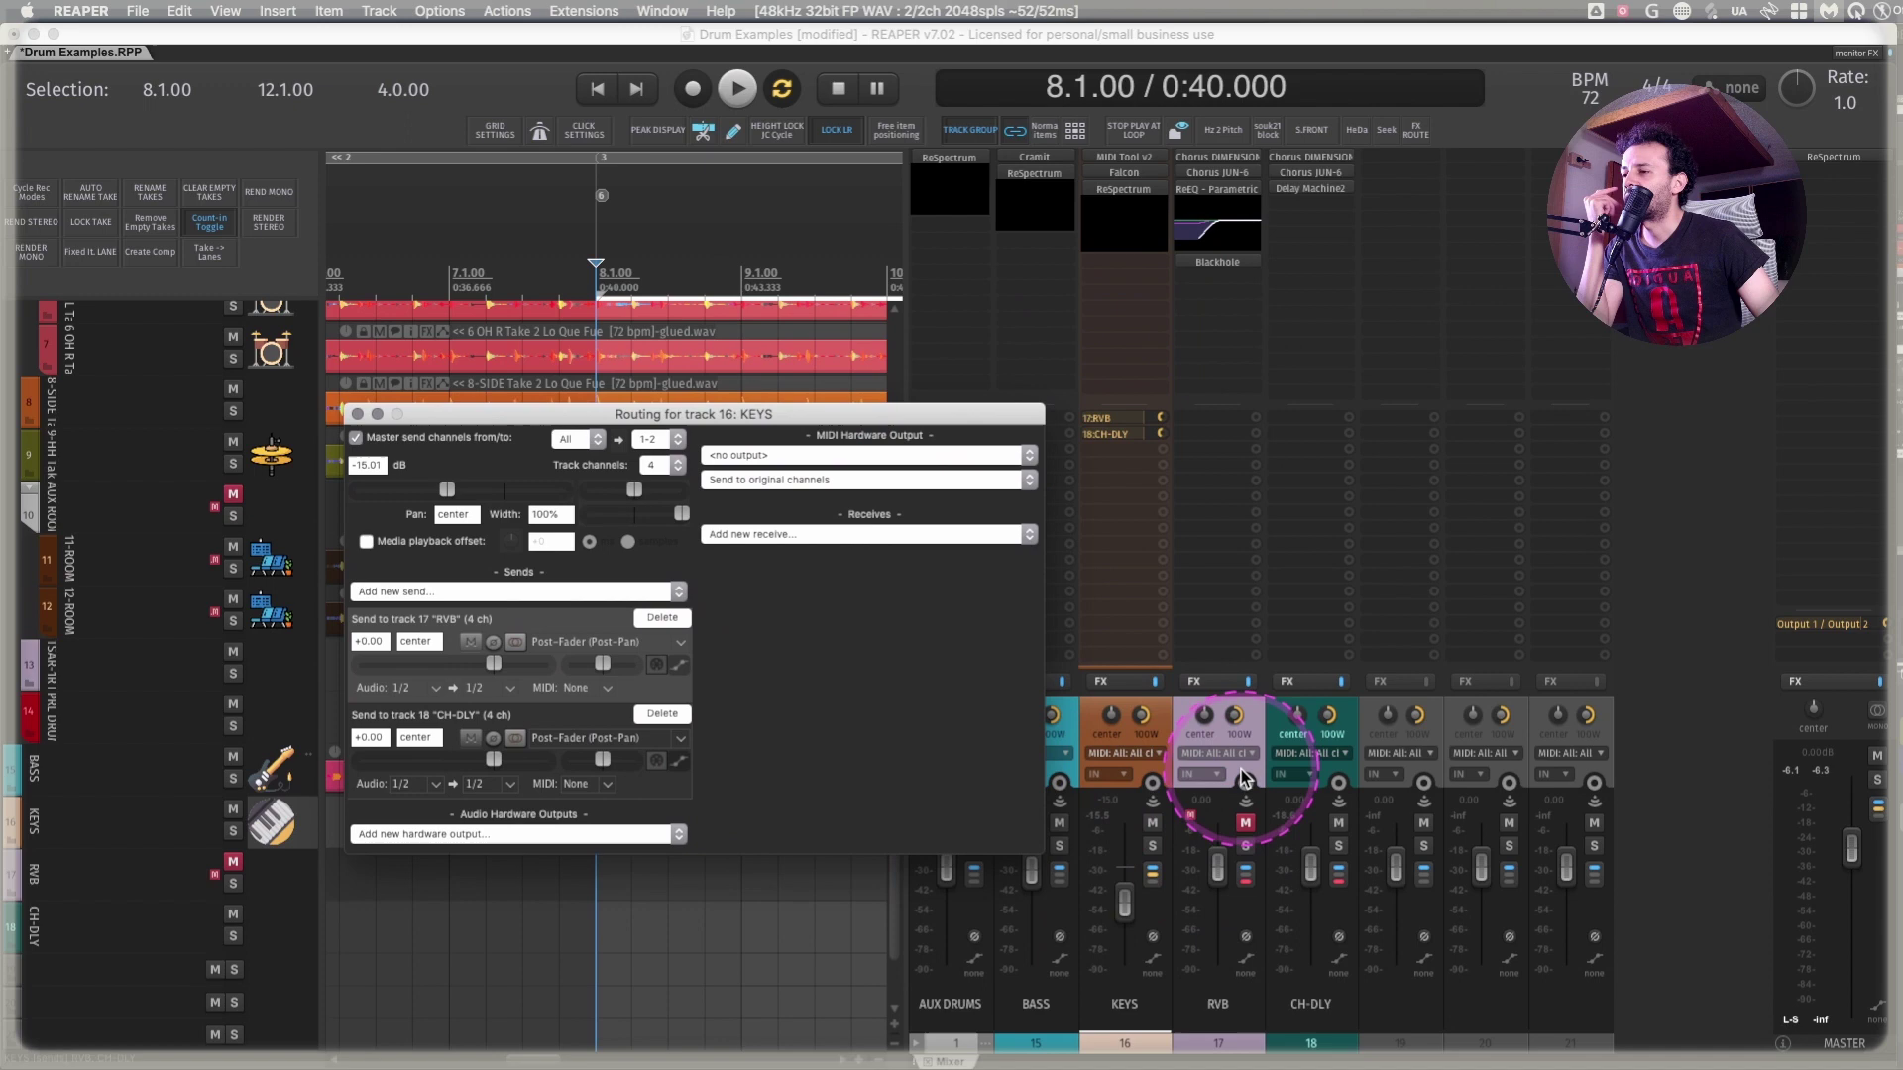
click(594, 642)
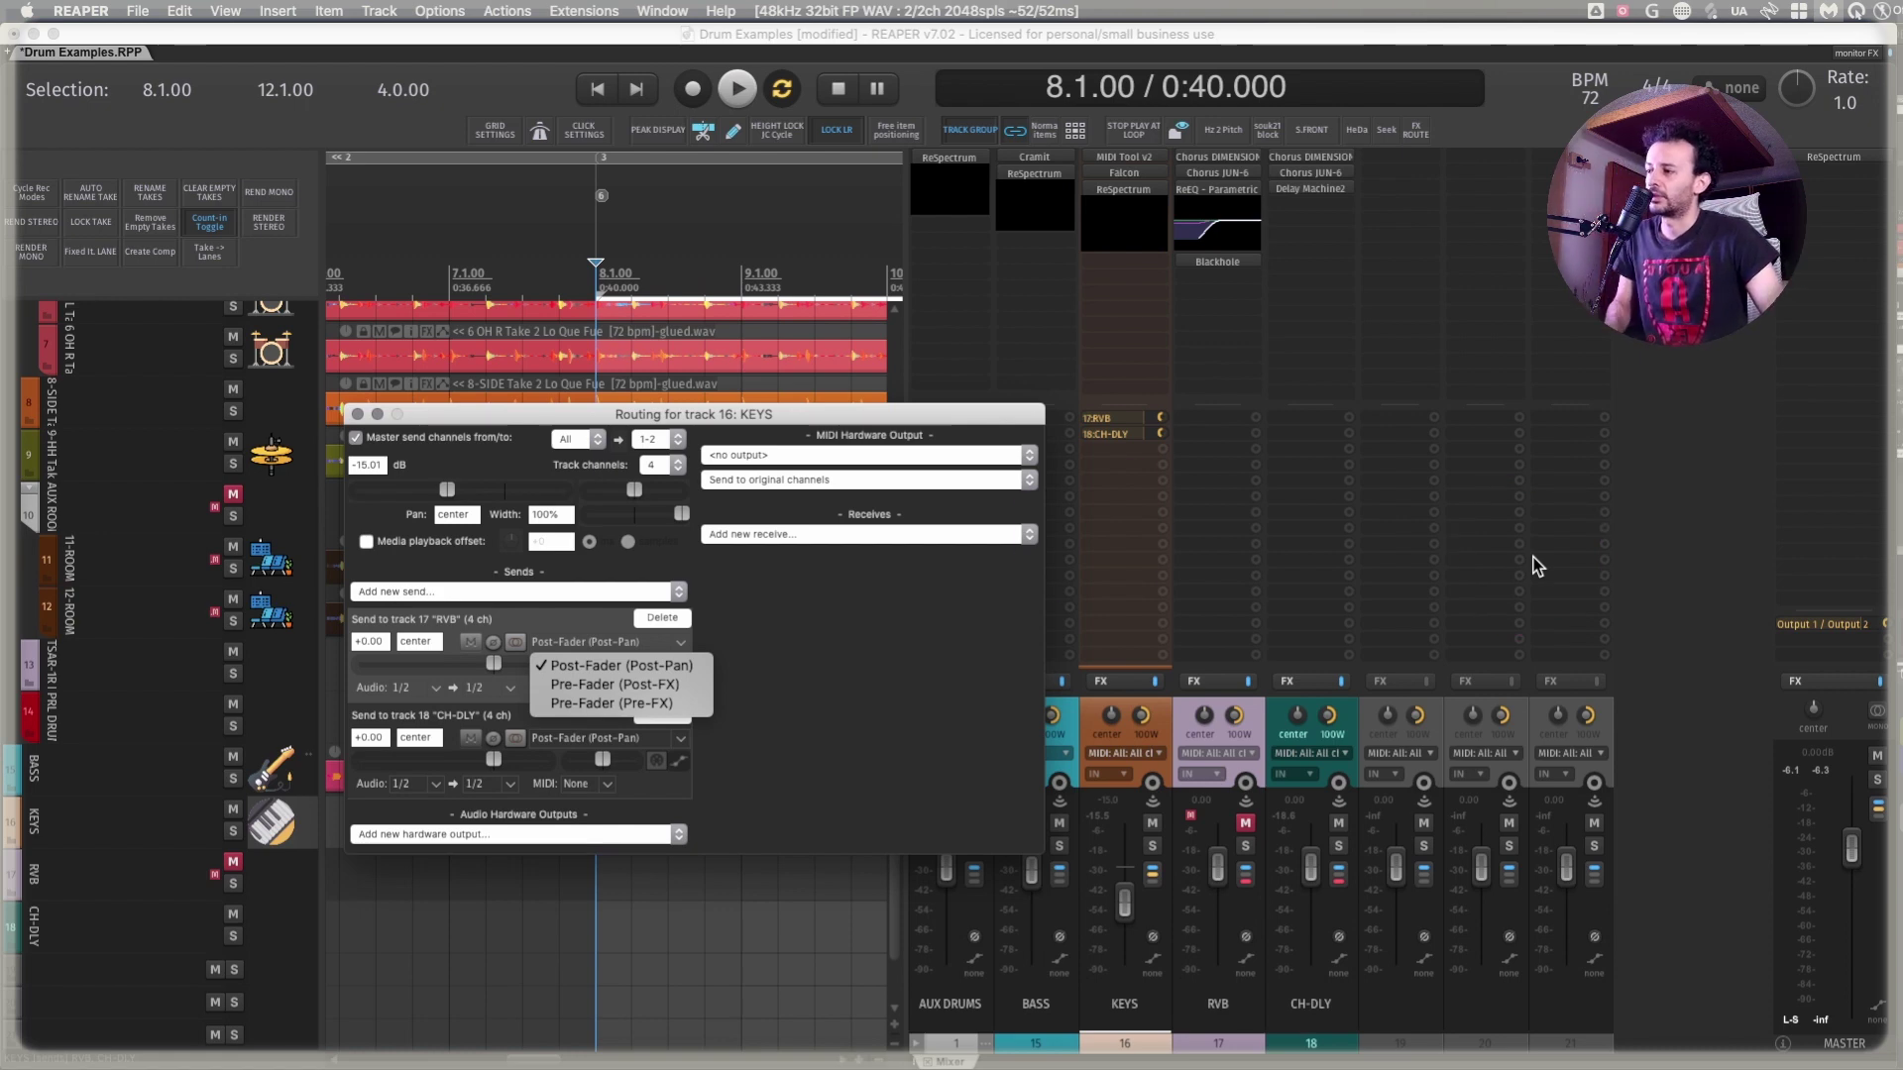
click(357, 414)
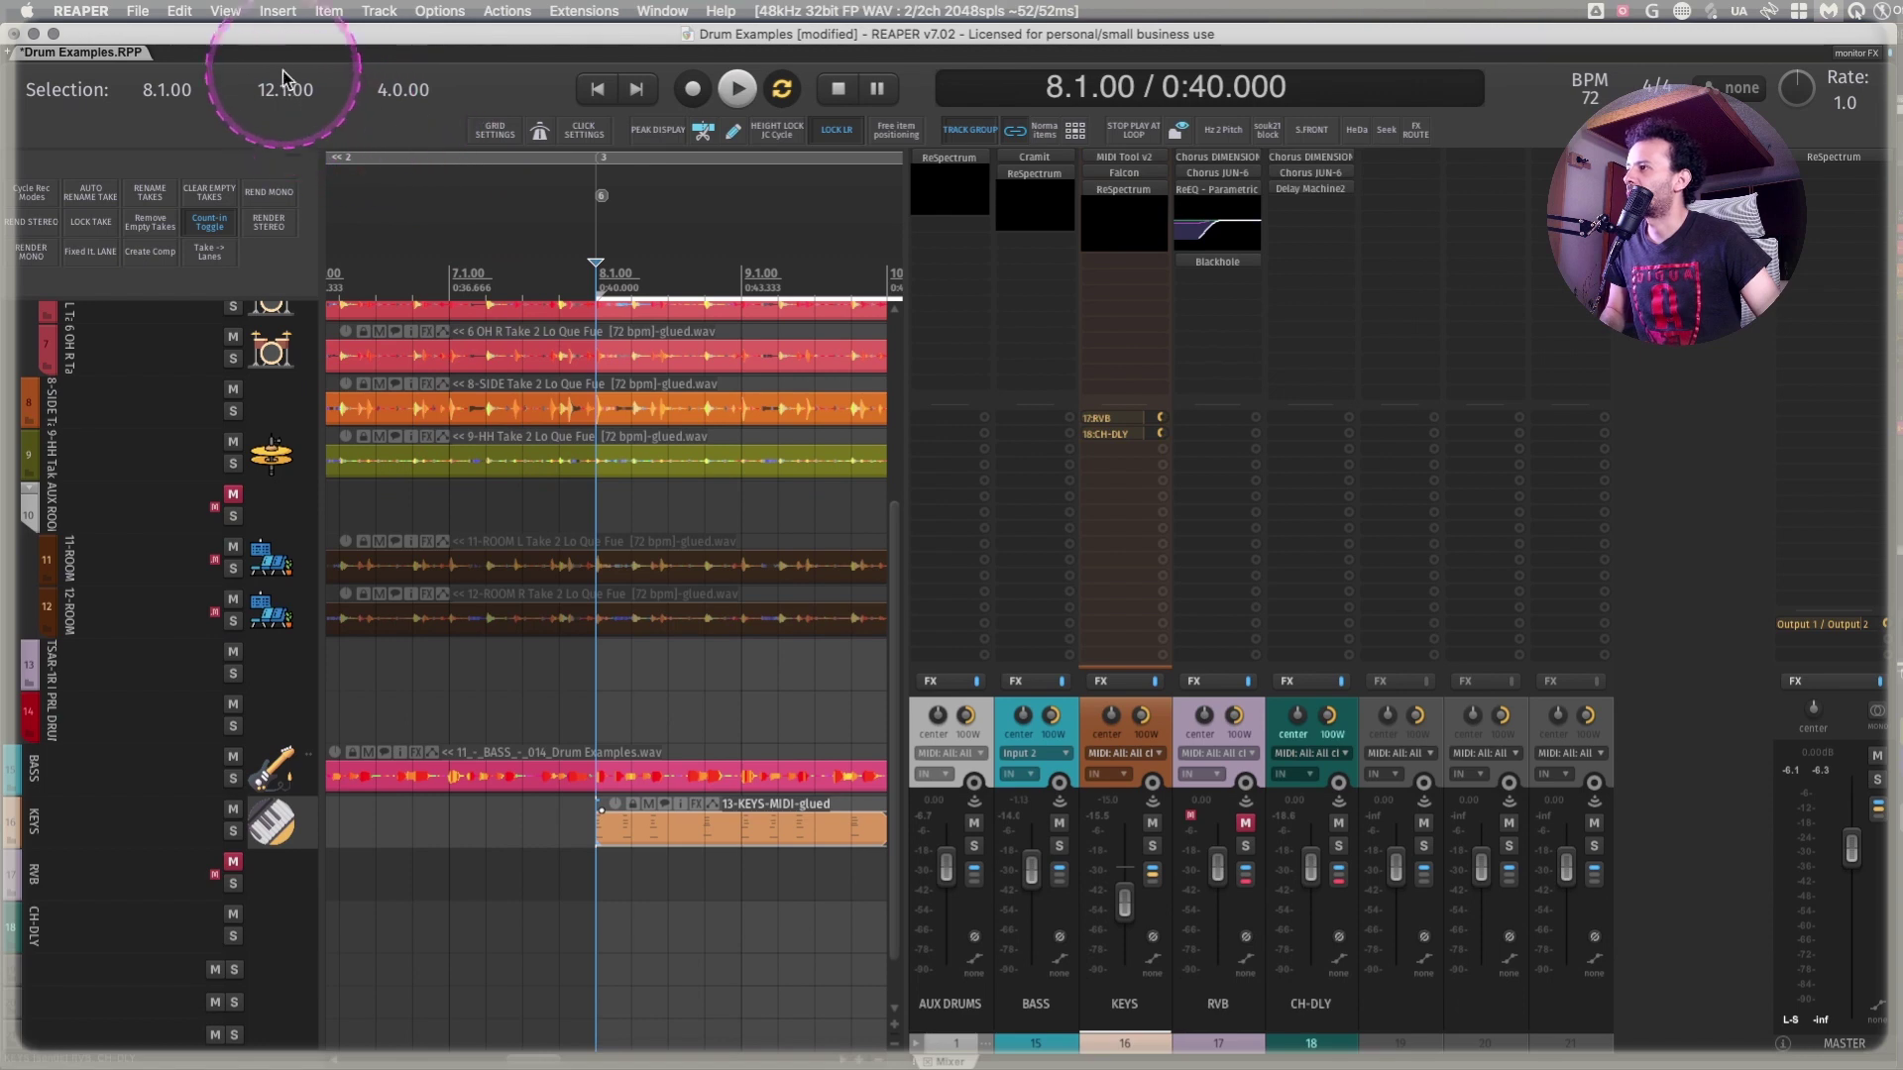
Open the Track Wiring Diagram at the KEYS, RVB and CH-DLY tracks and reduce its window height
click(226, 11)
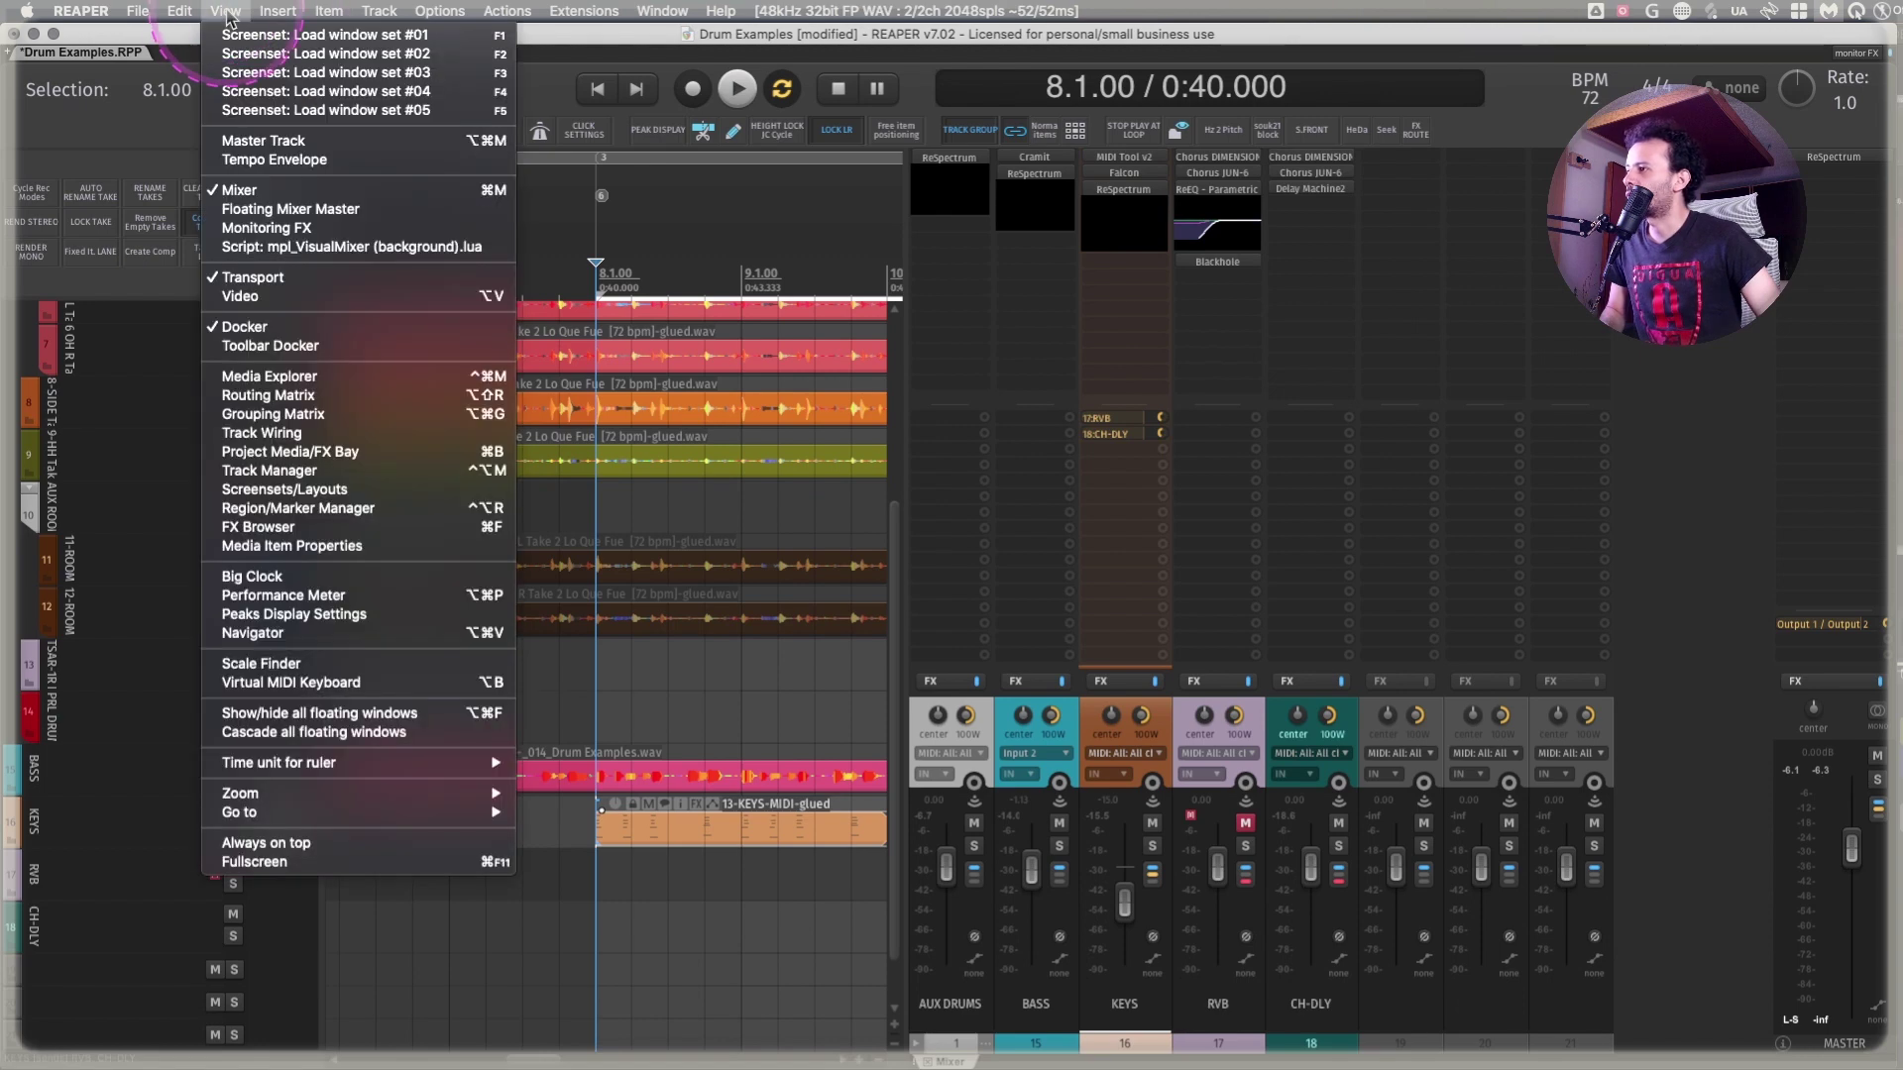
click(359, 435)
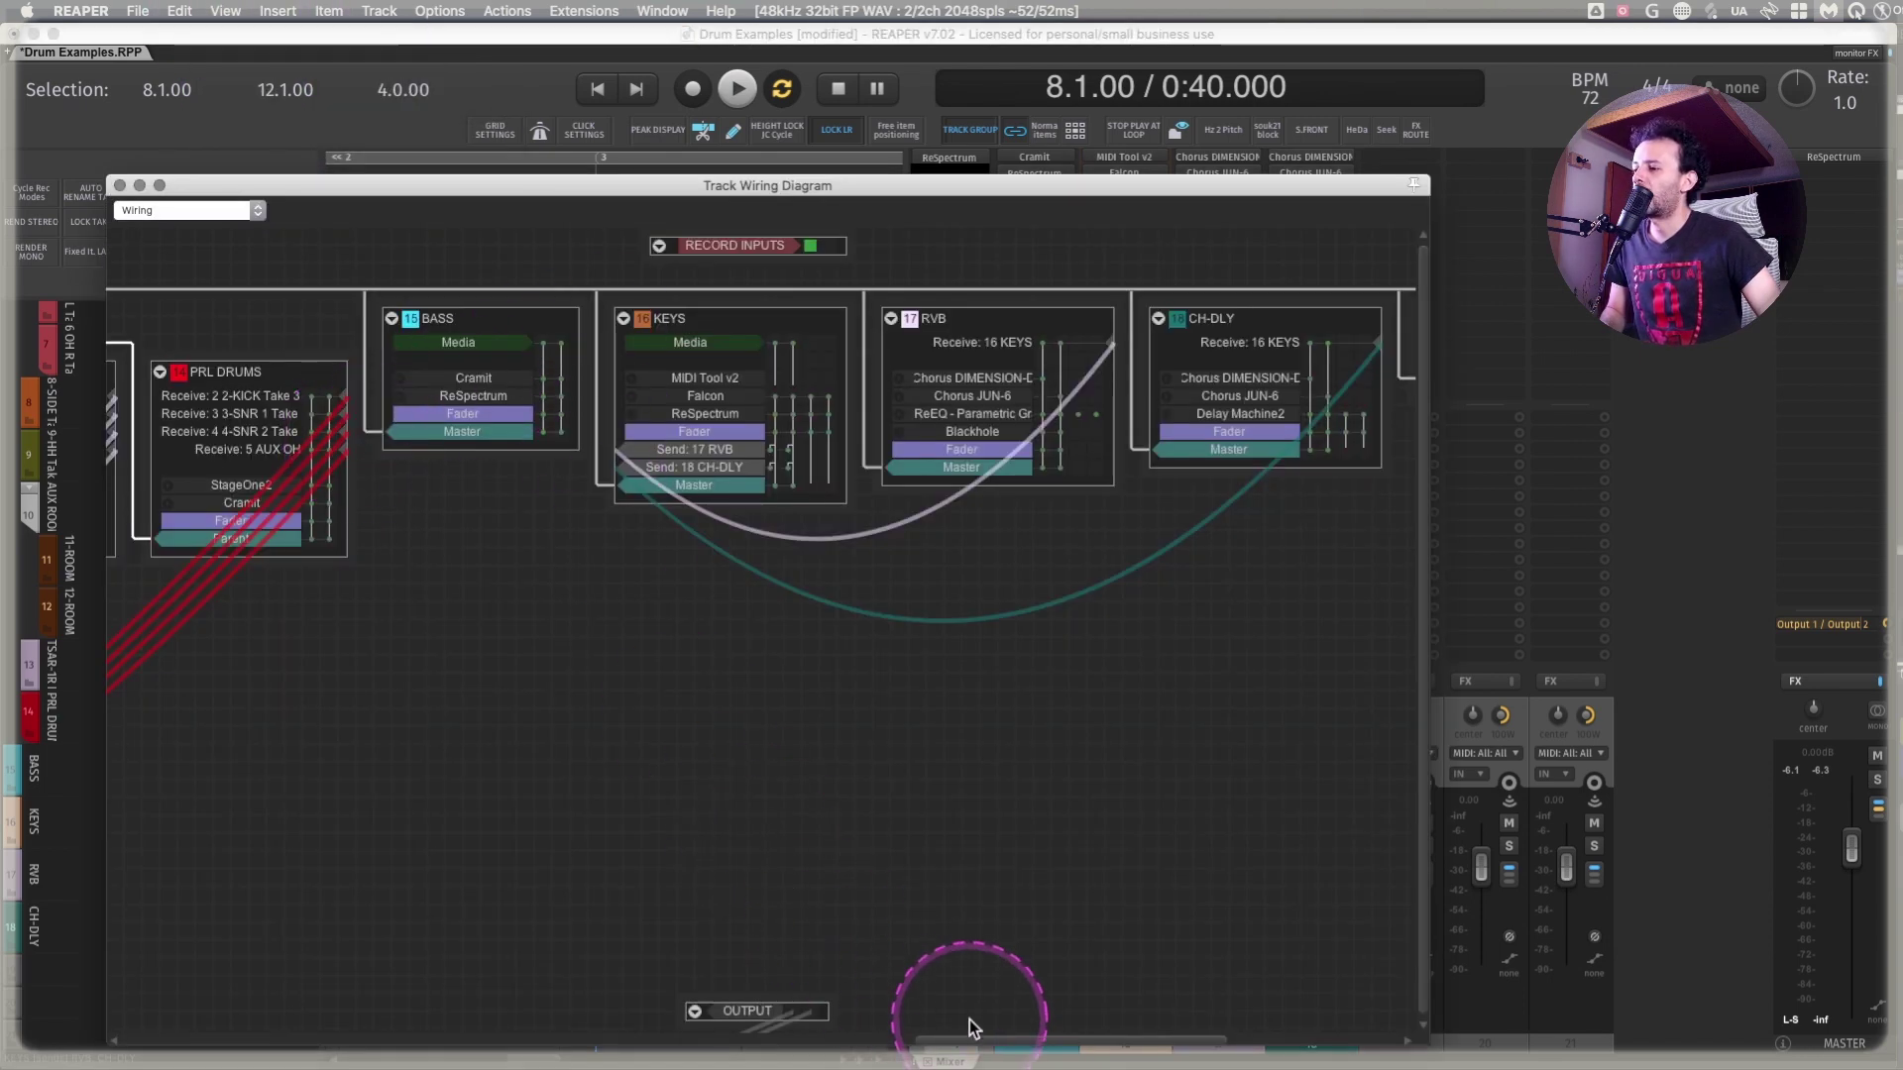
drag(968, 1021, 1005, 1040)
drag(808, 1057, 1064, 1020)
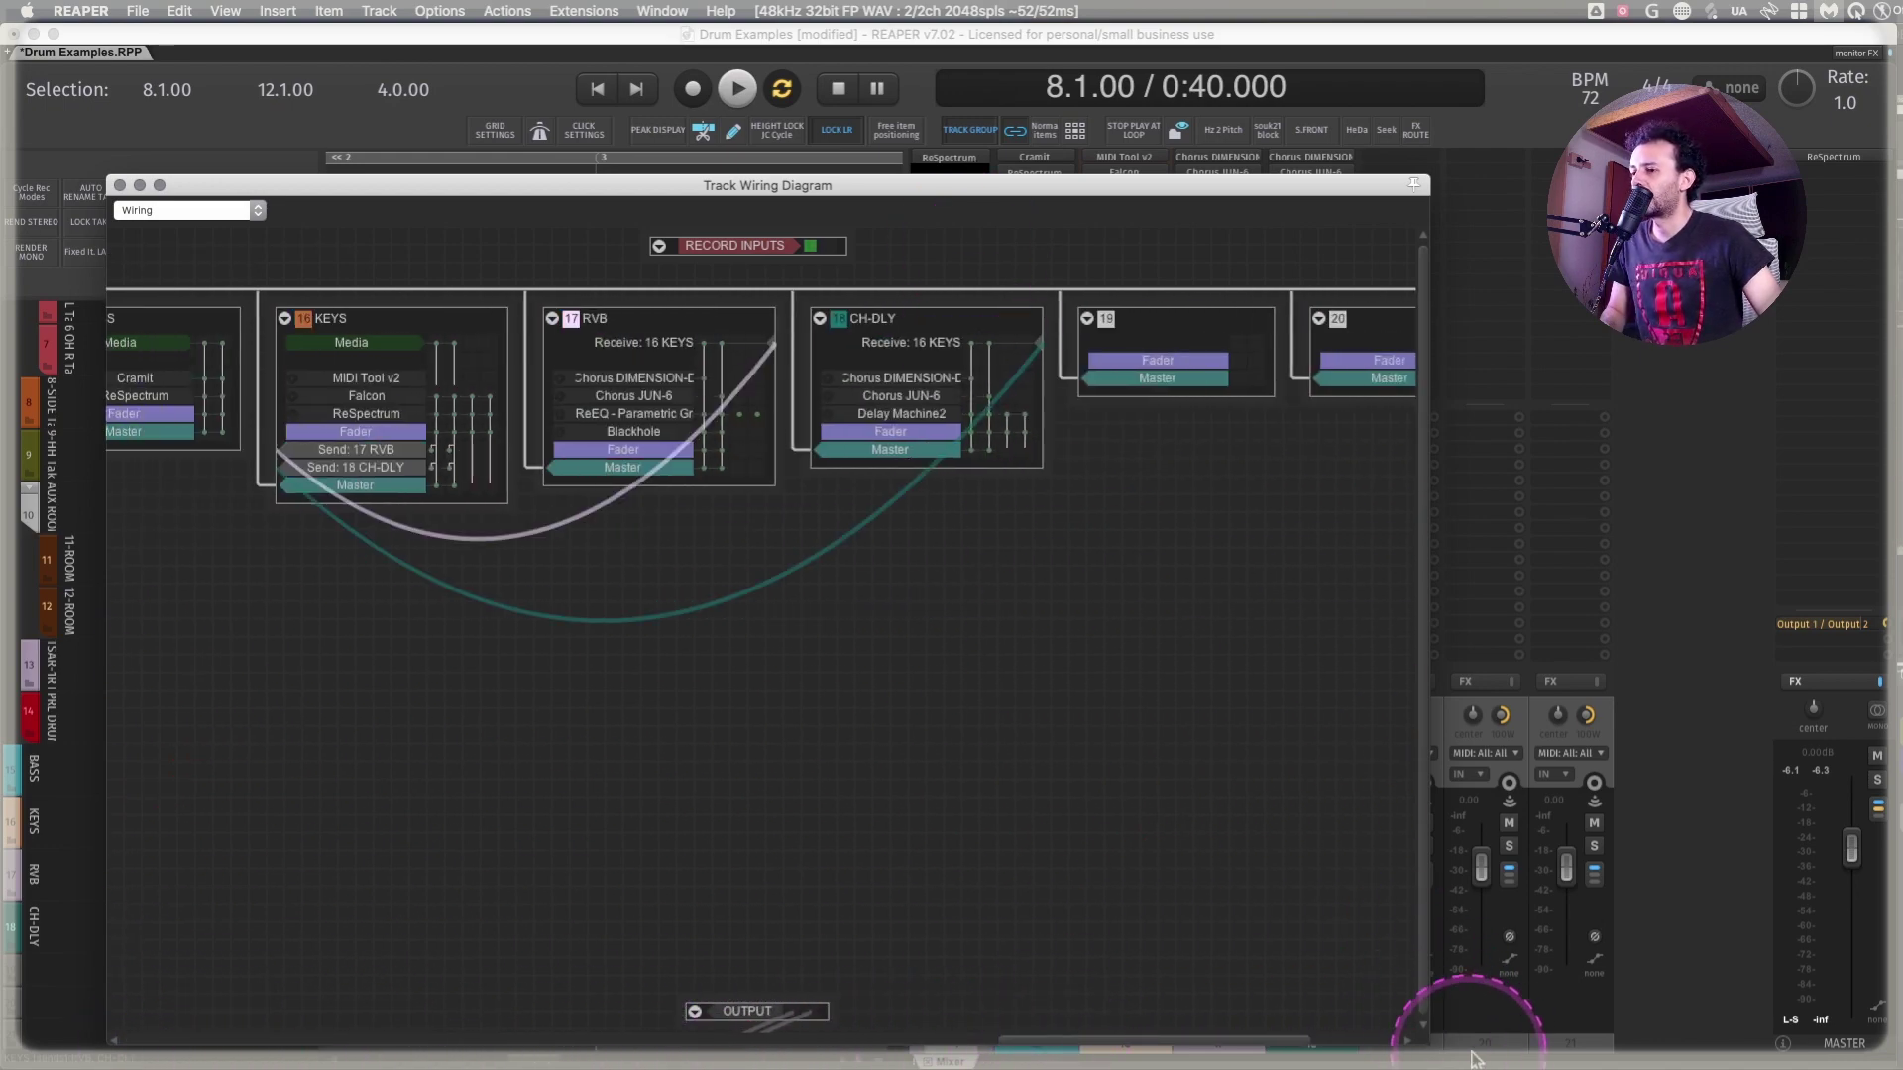
drag(1430, 1045, 1414, 853)
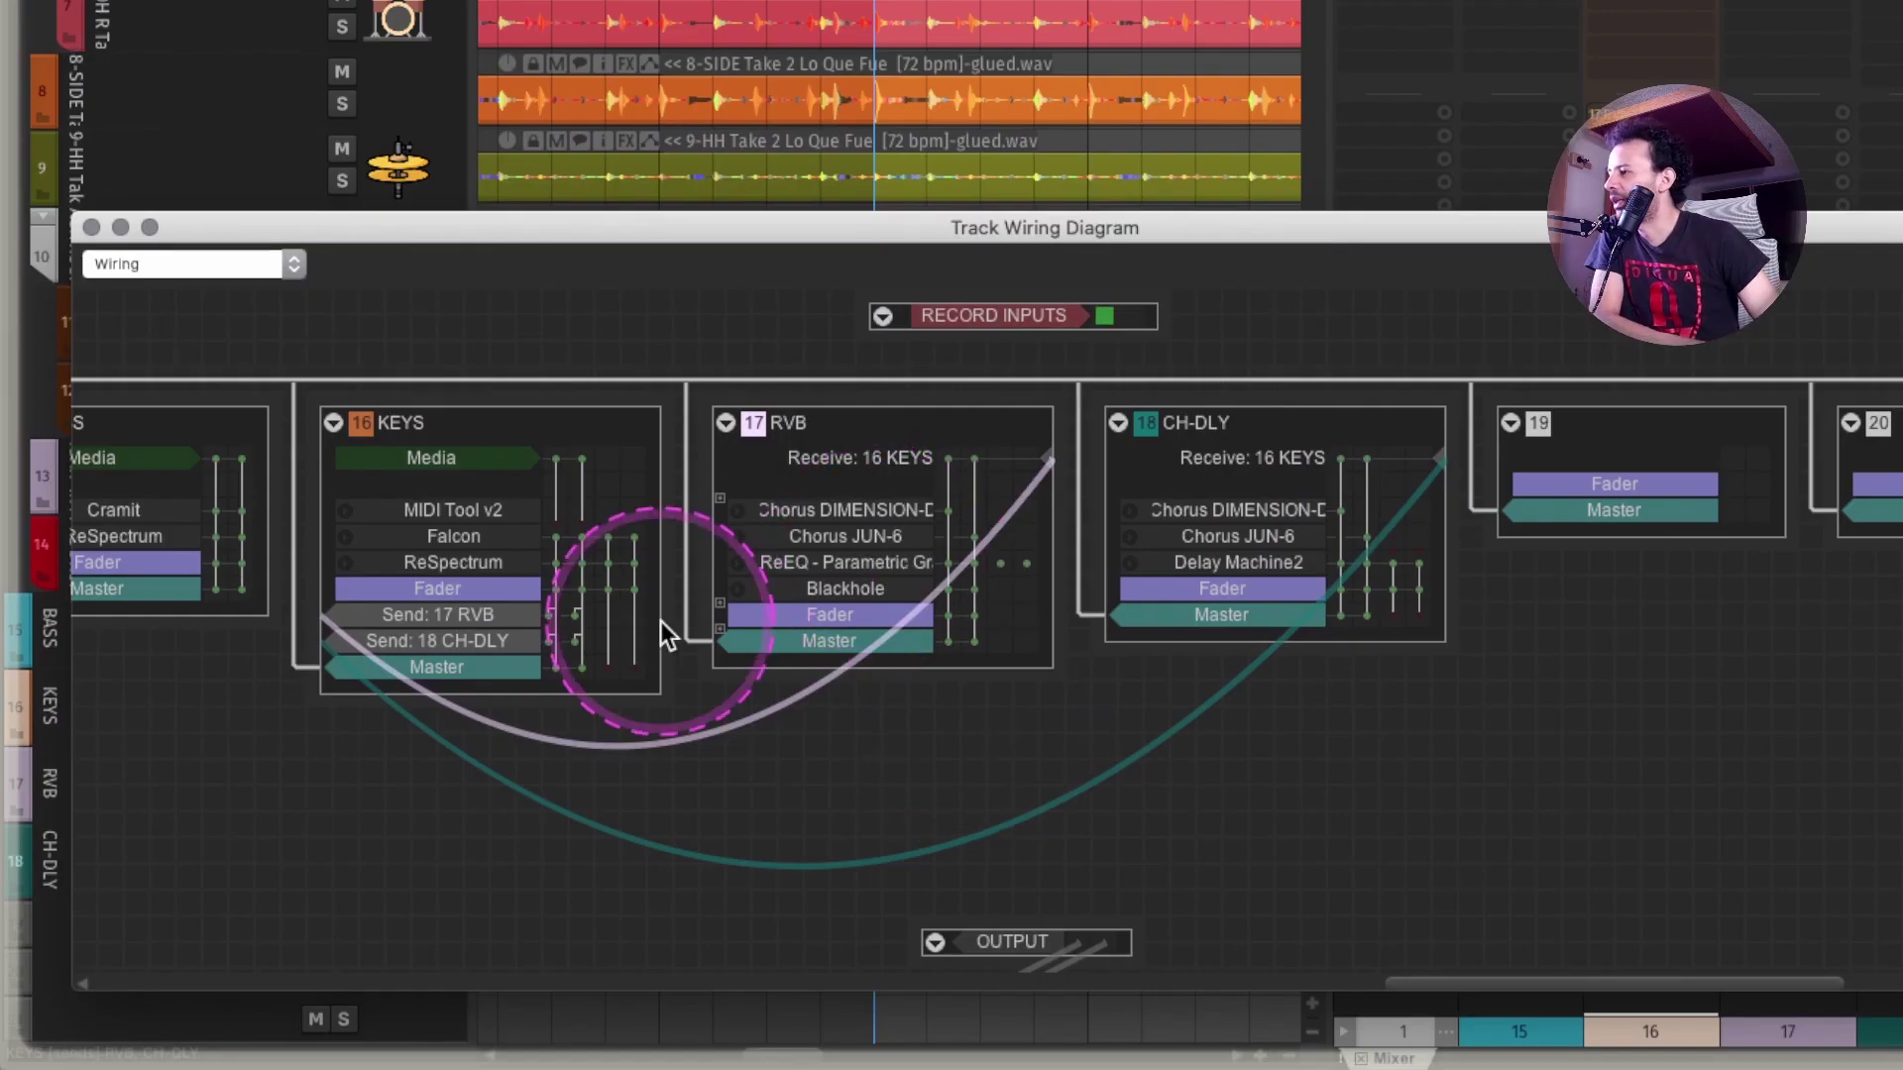
Set the KEYS track's send to RVB to Pre-Fader (Post-FX) from the wiring diagram
click(453, 619)
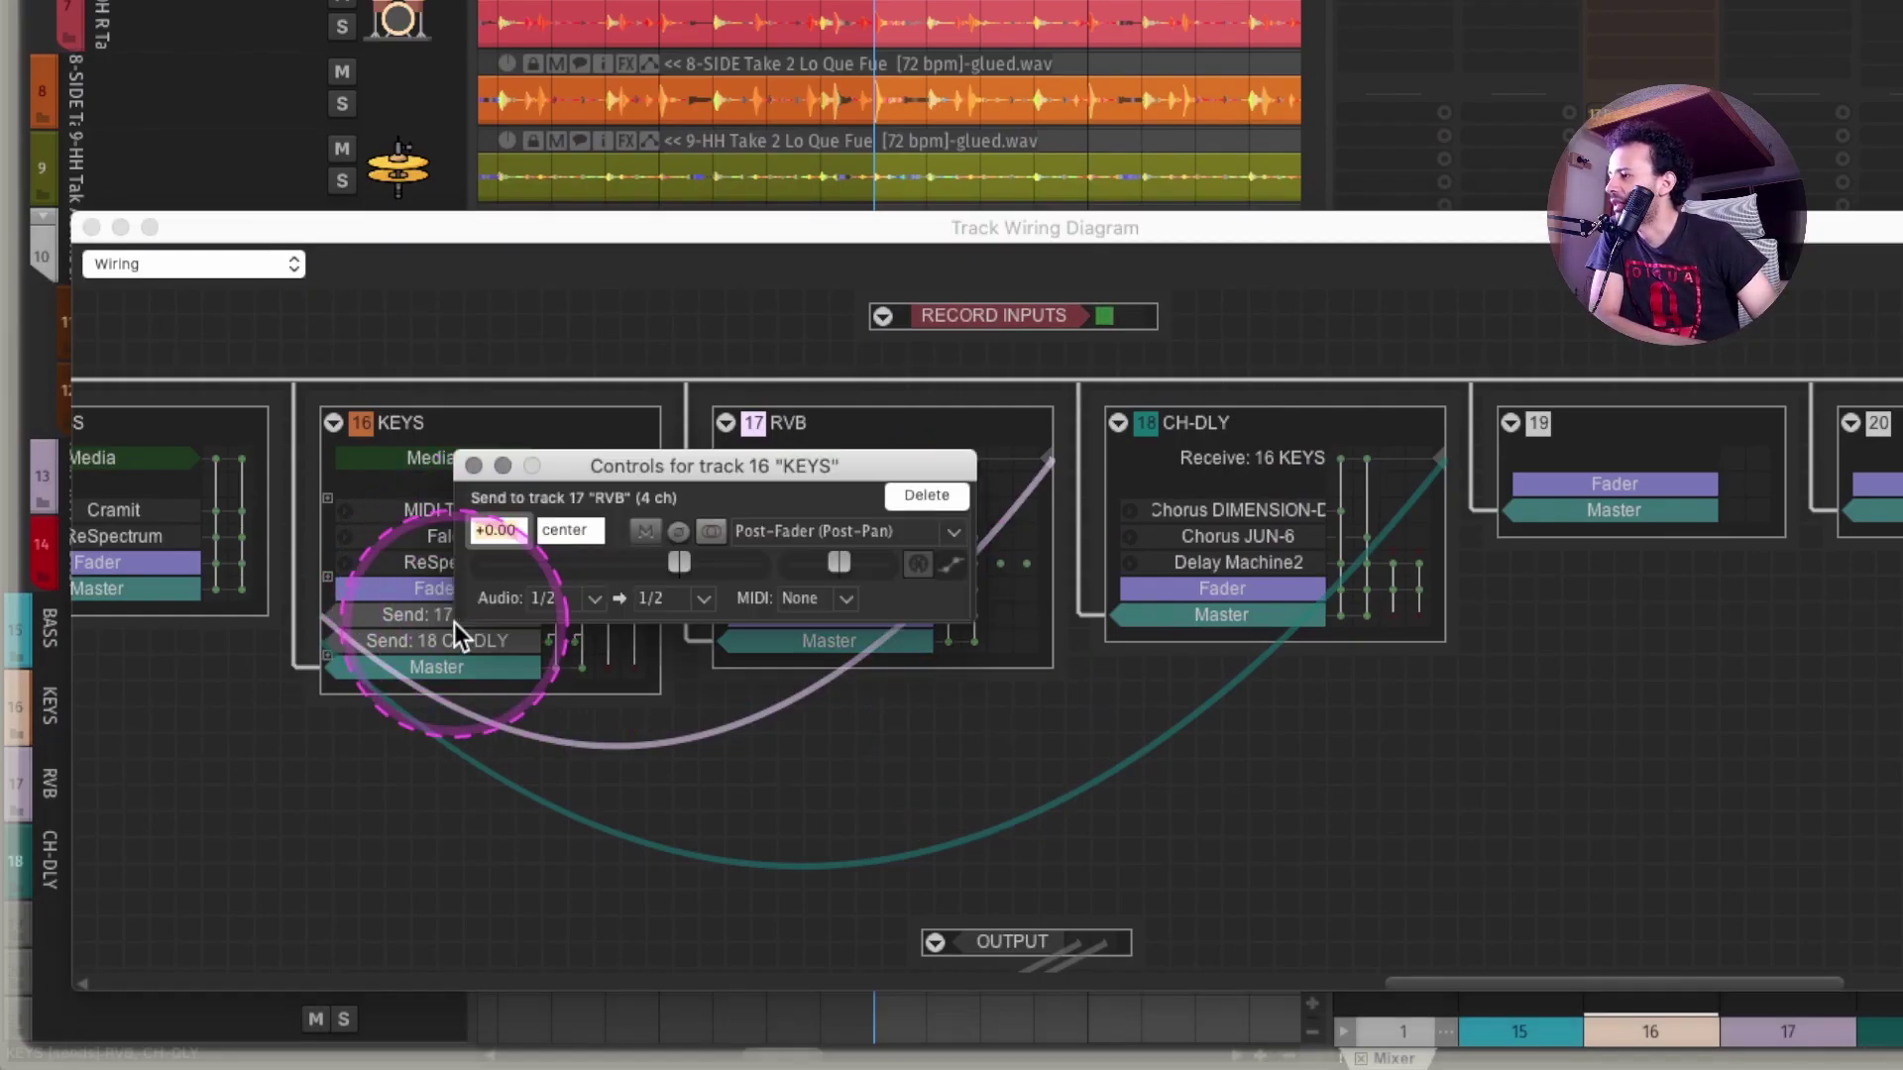
click(801, 532)
click(801, 594)
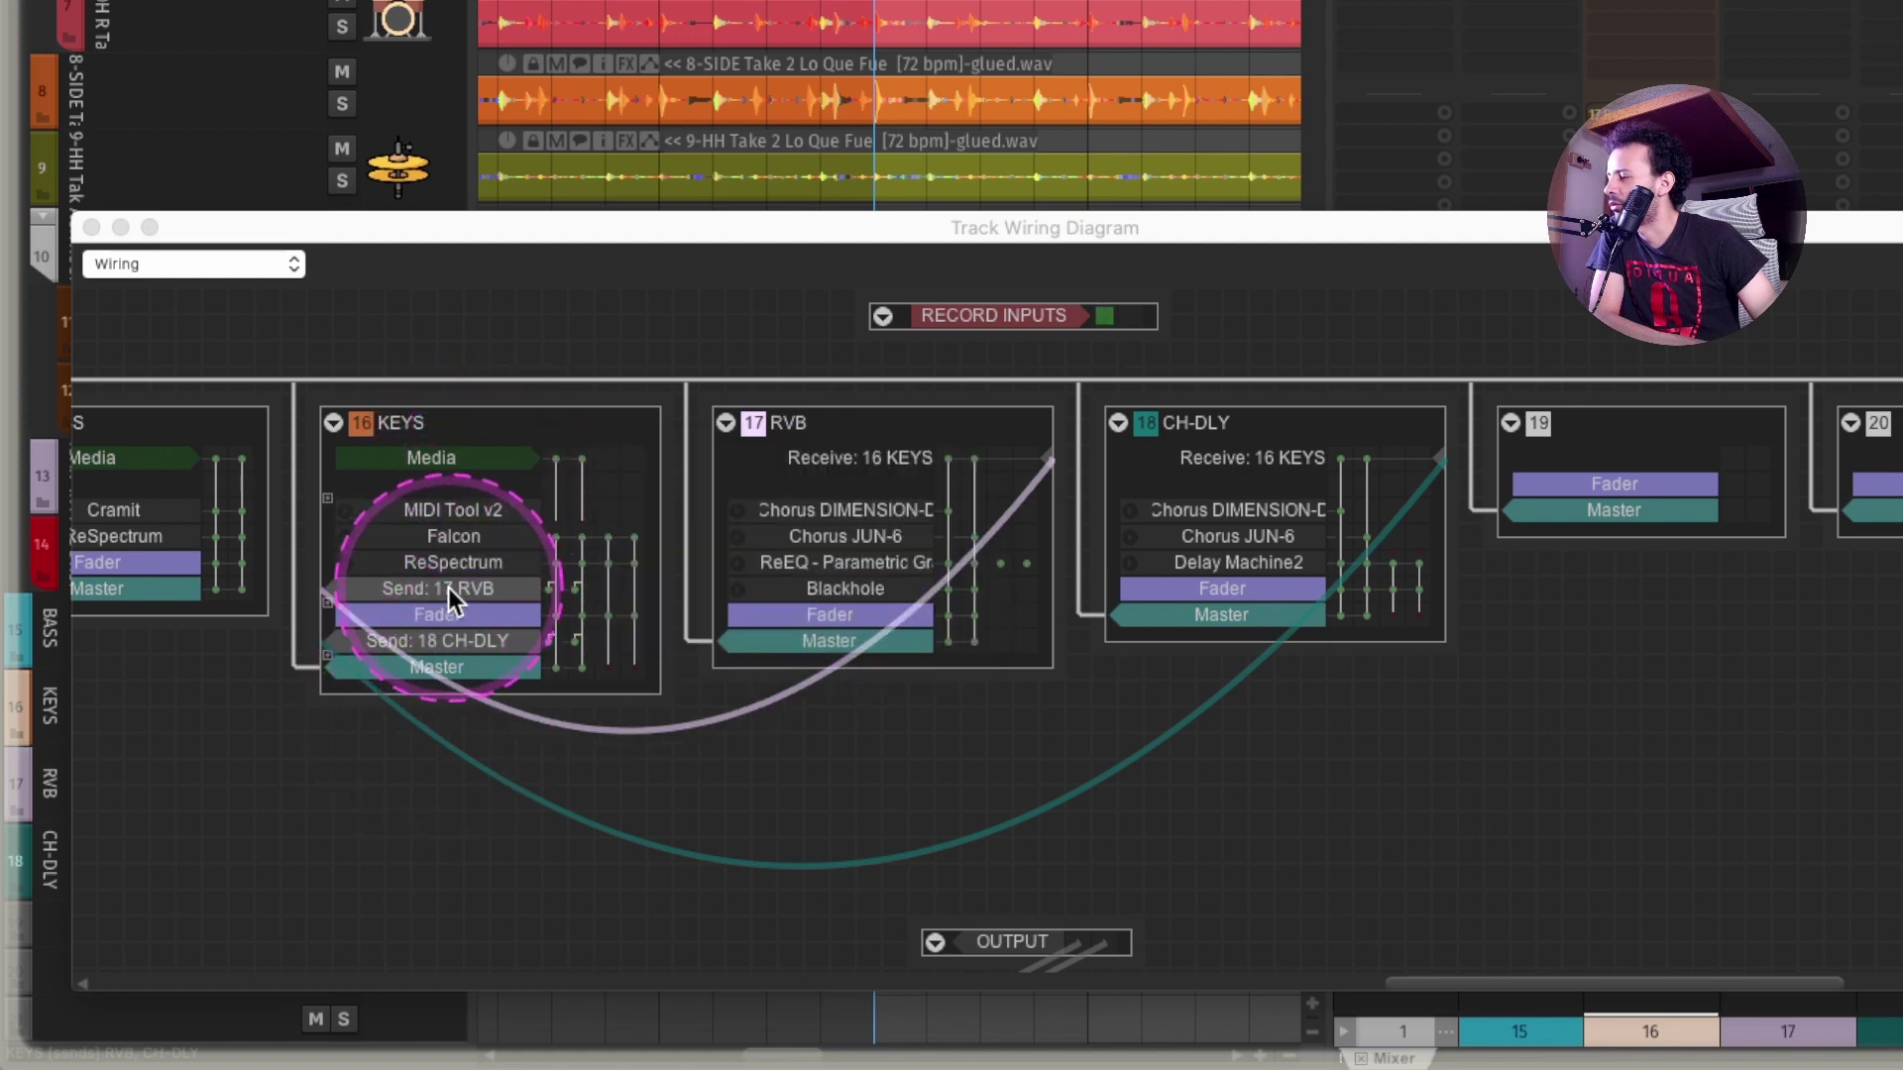
Switch the KEYS track's send to RVB to Pre-Fader (Pre-FX) and close its send controls
click(456, 589)
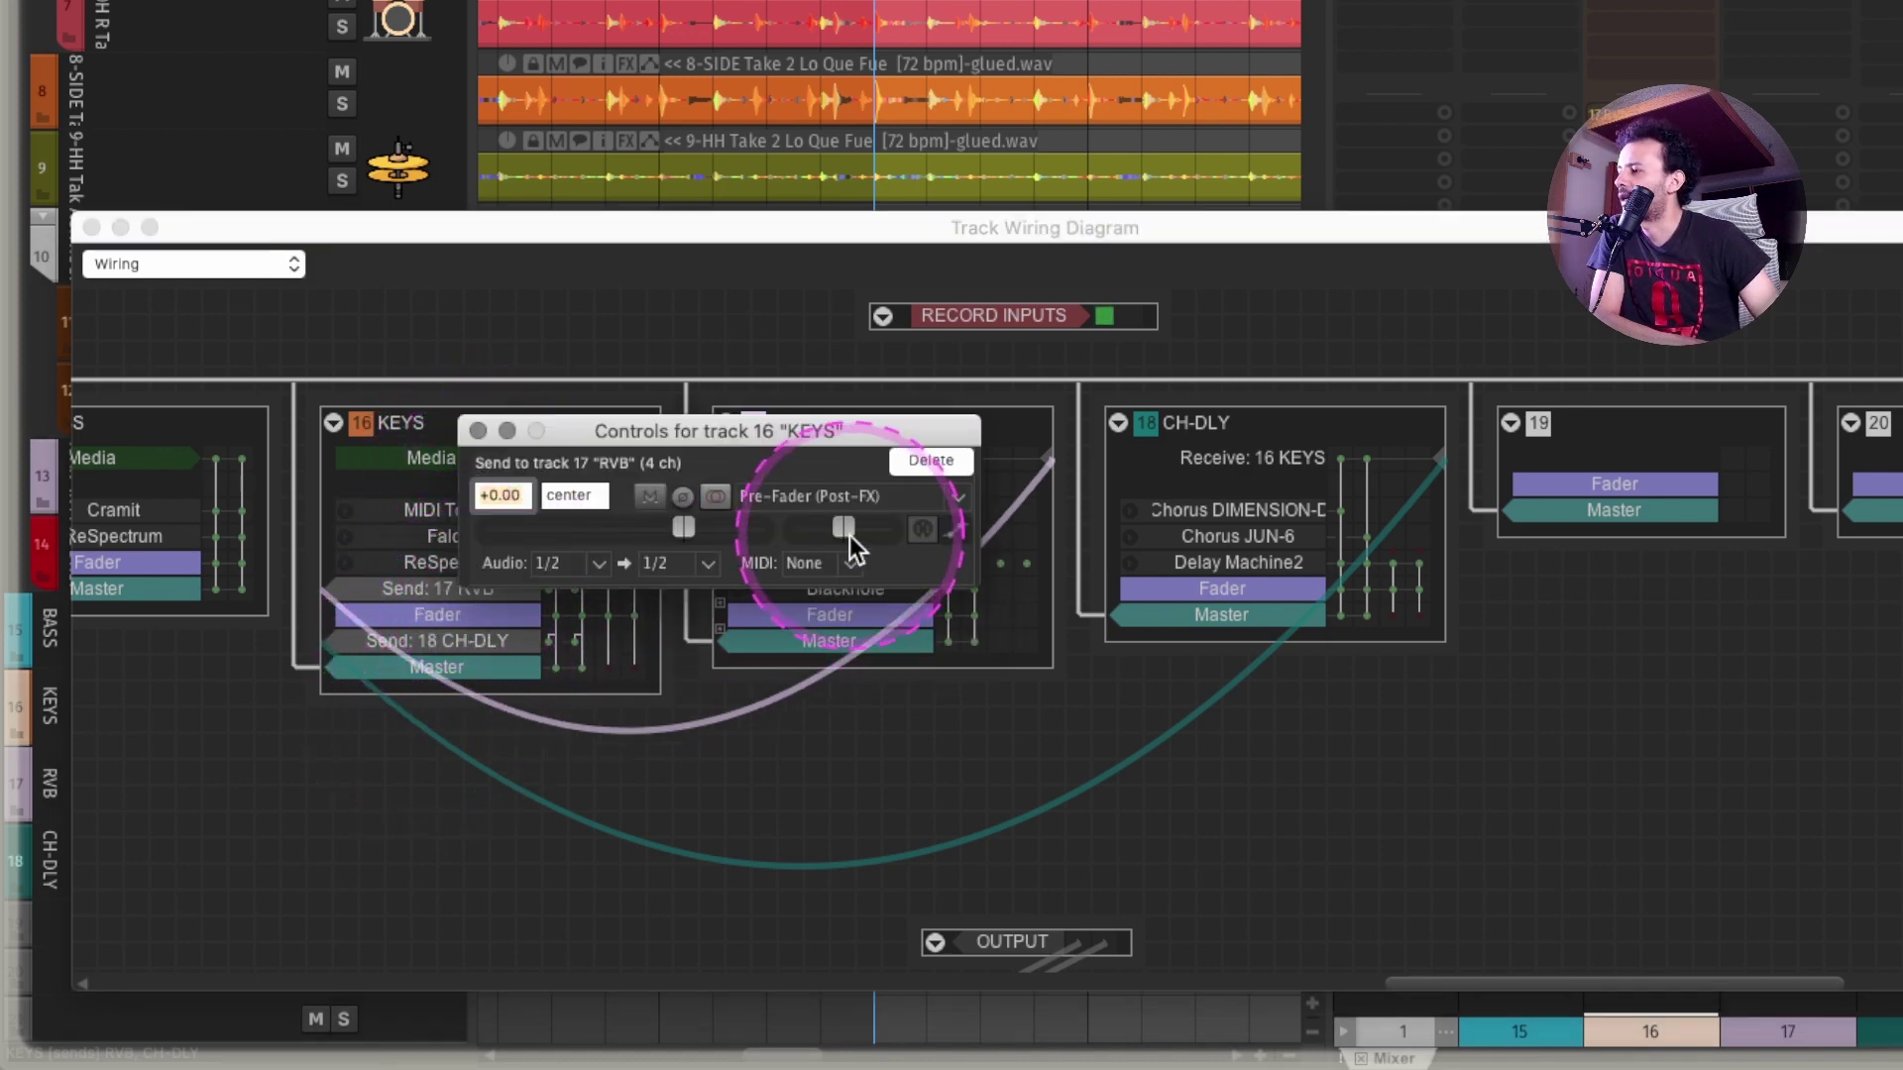
click(841, 500)
click(836, 587)
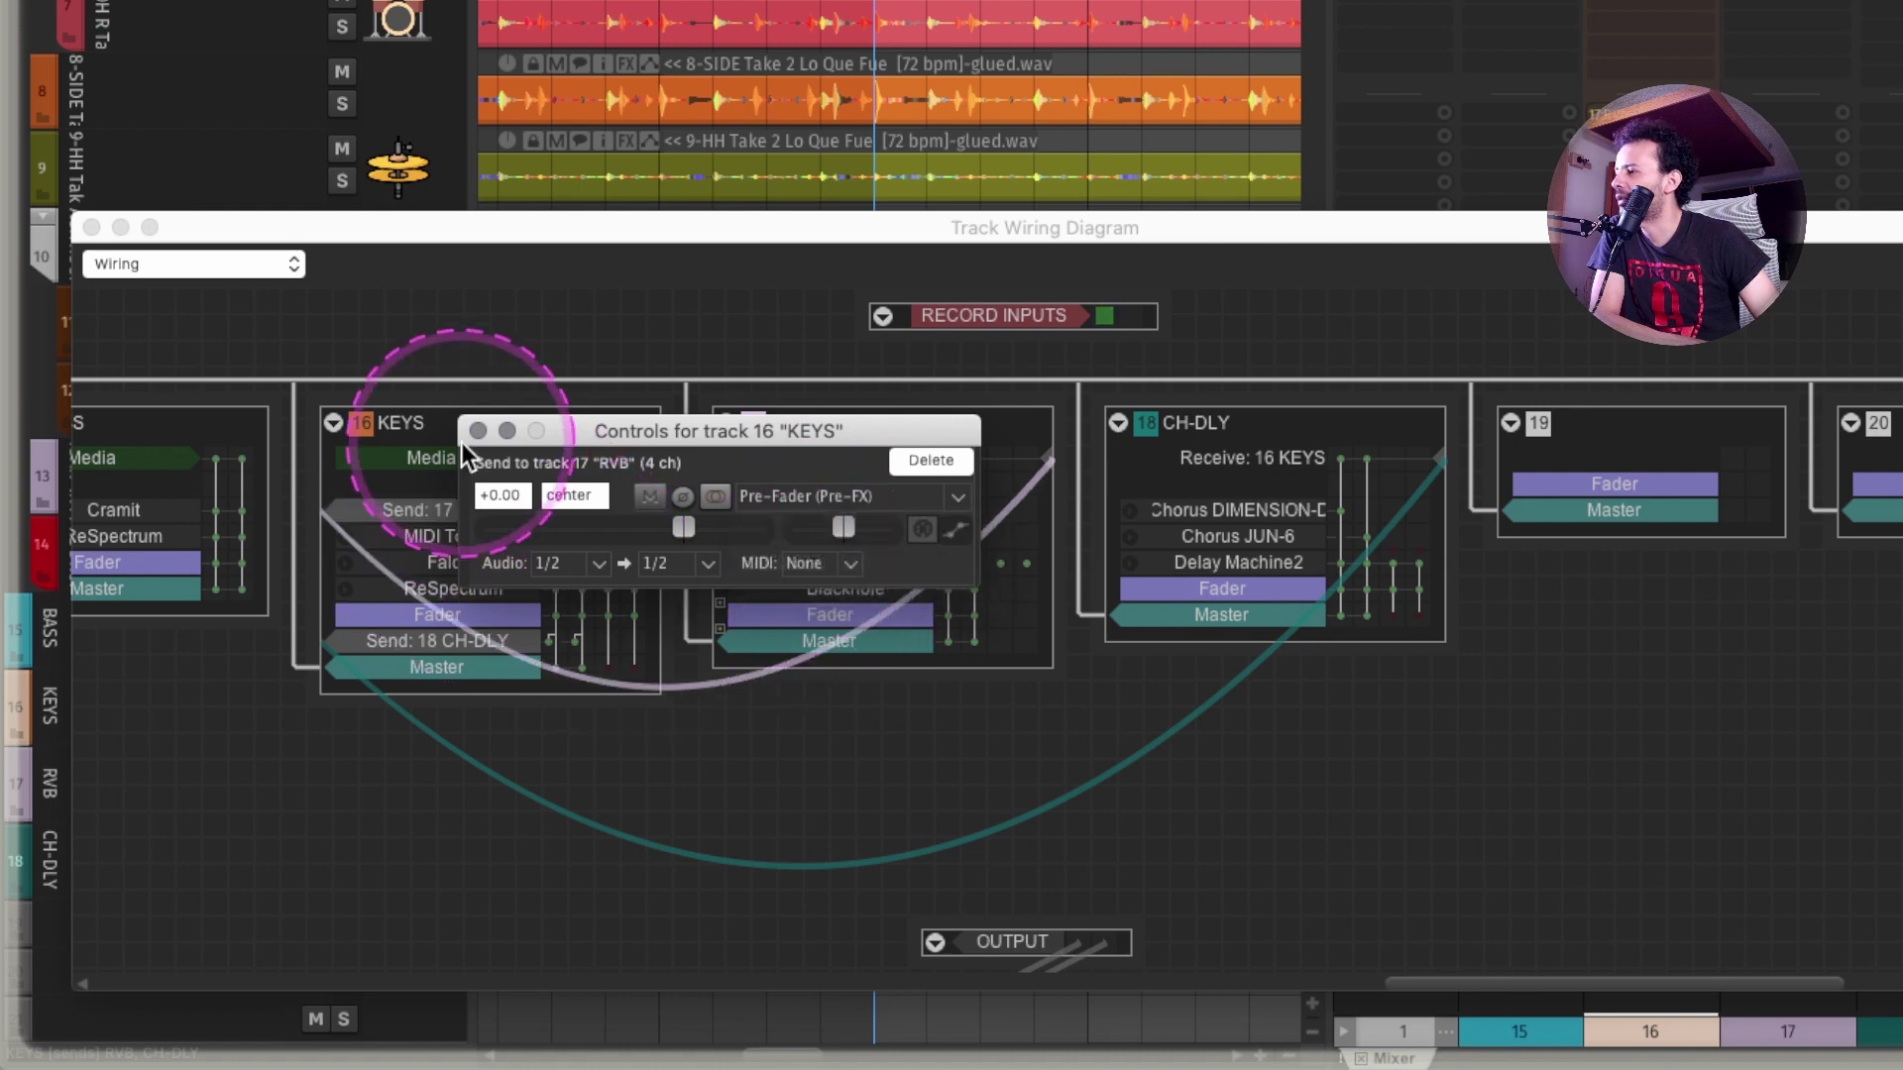
click(476, 433)
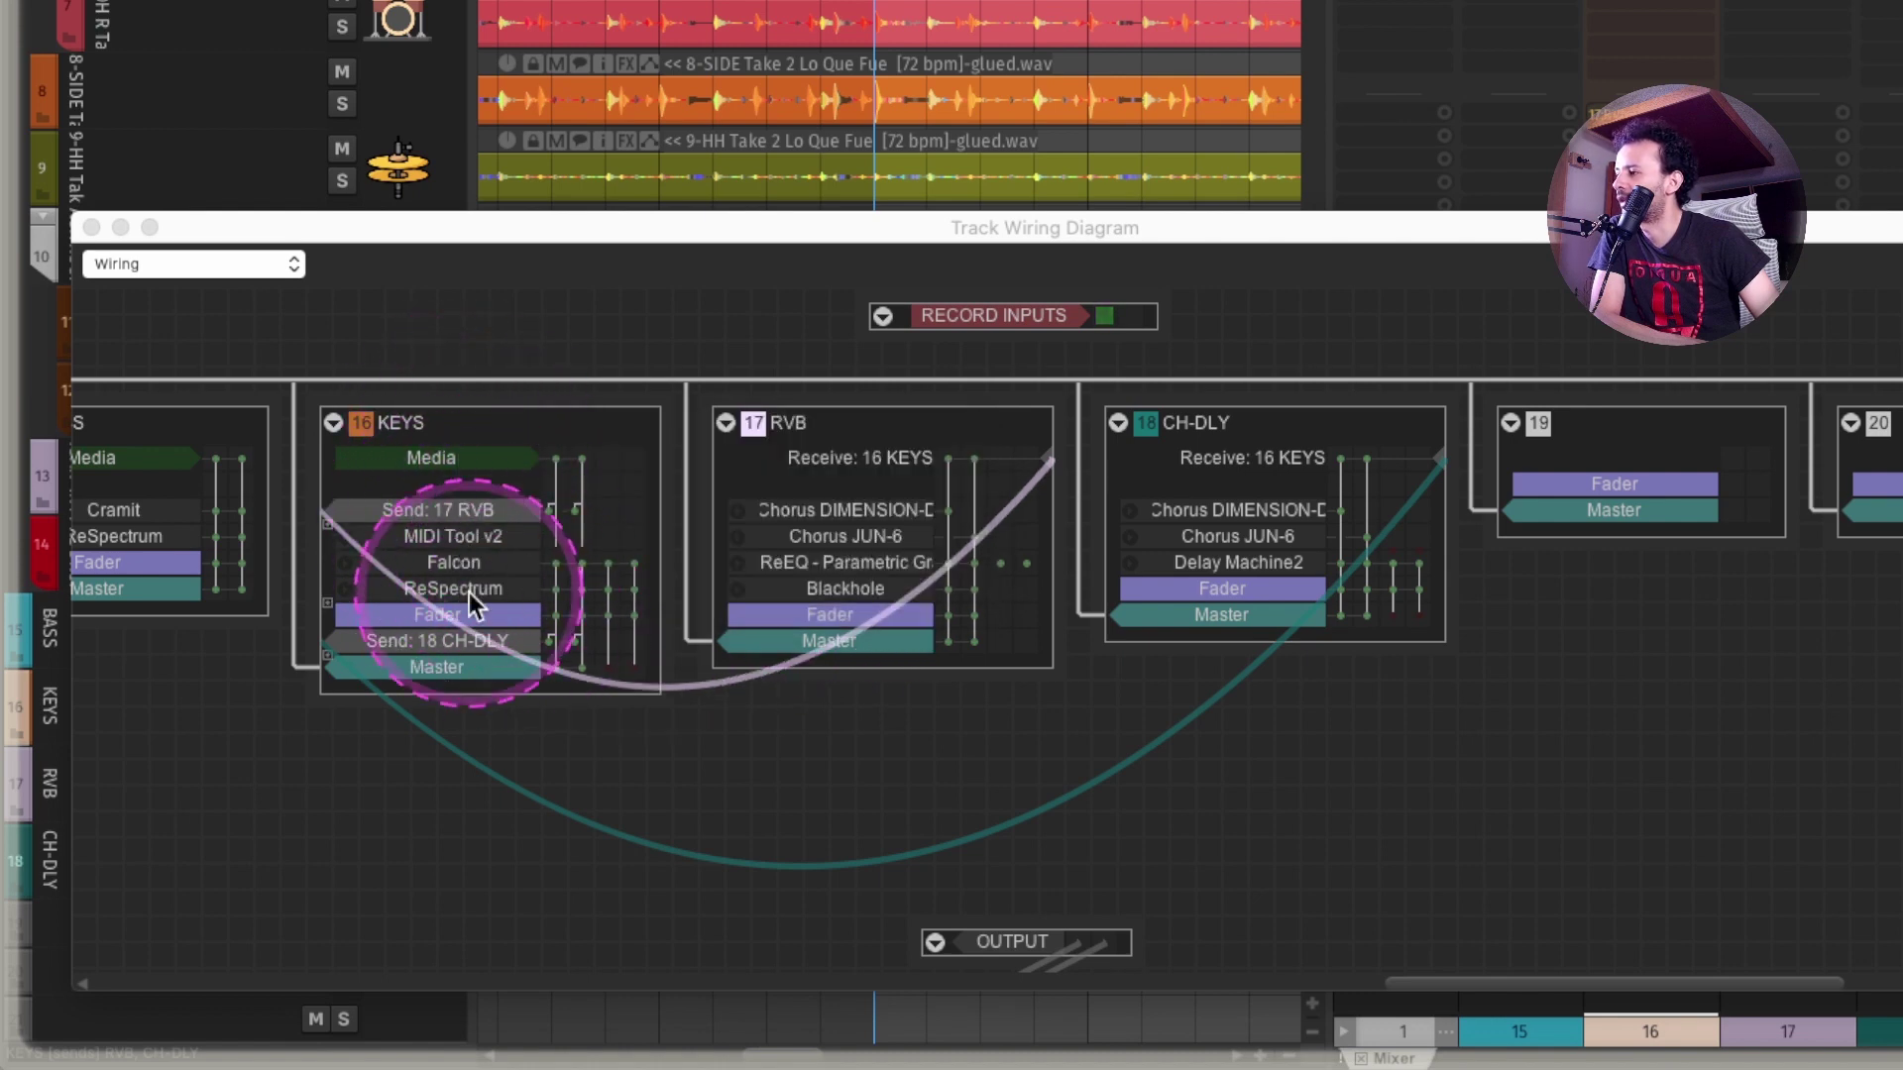
Return the KEYS track's send to RVB to Post-Fader (Post-Pan) and close the Track Wiring Diagram
click(436, 510)
click(819, 415)
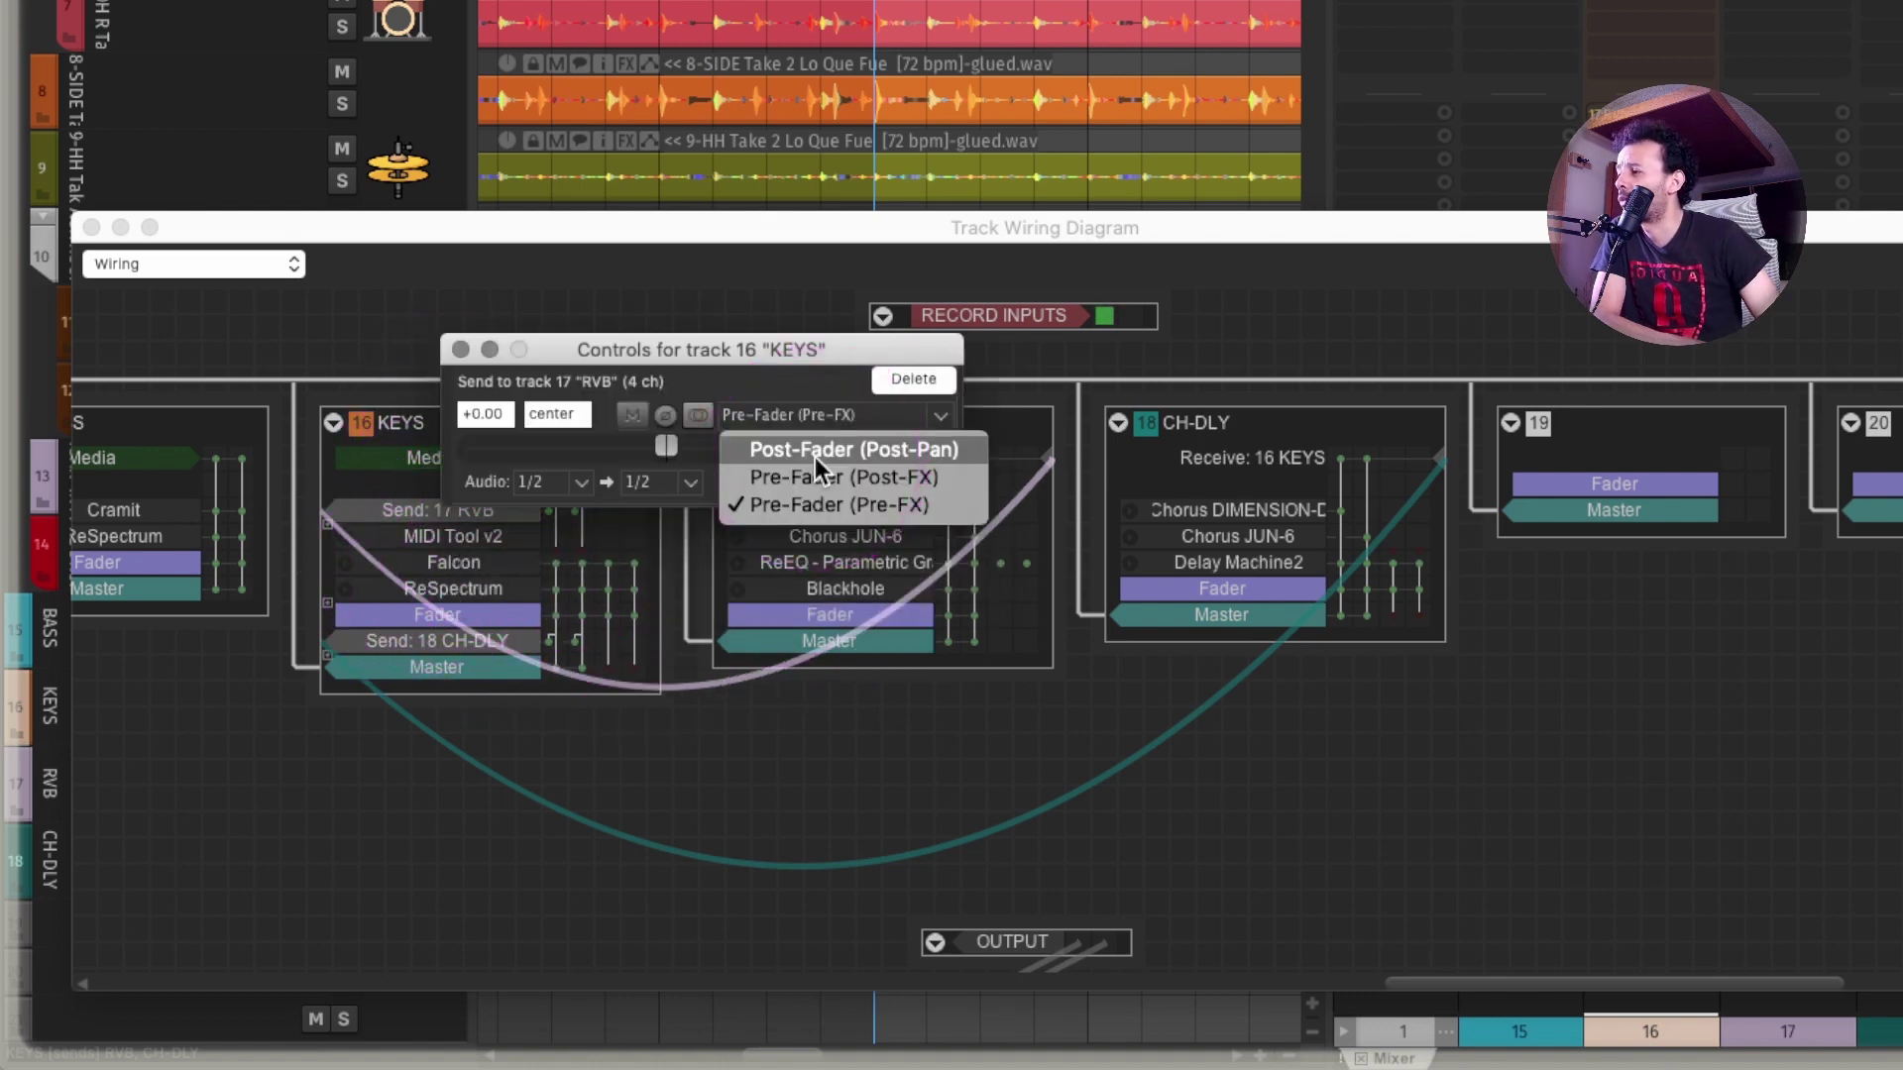
click(815, 454)
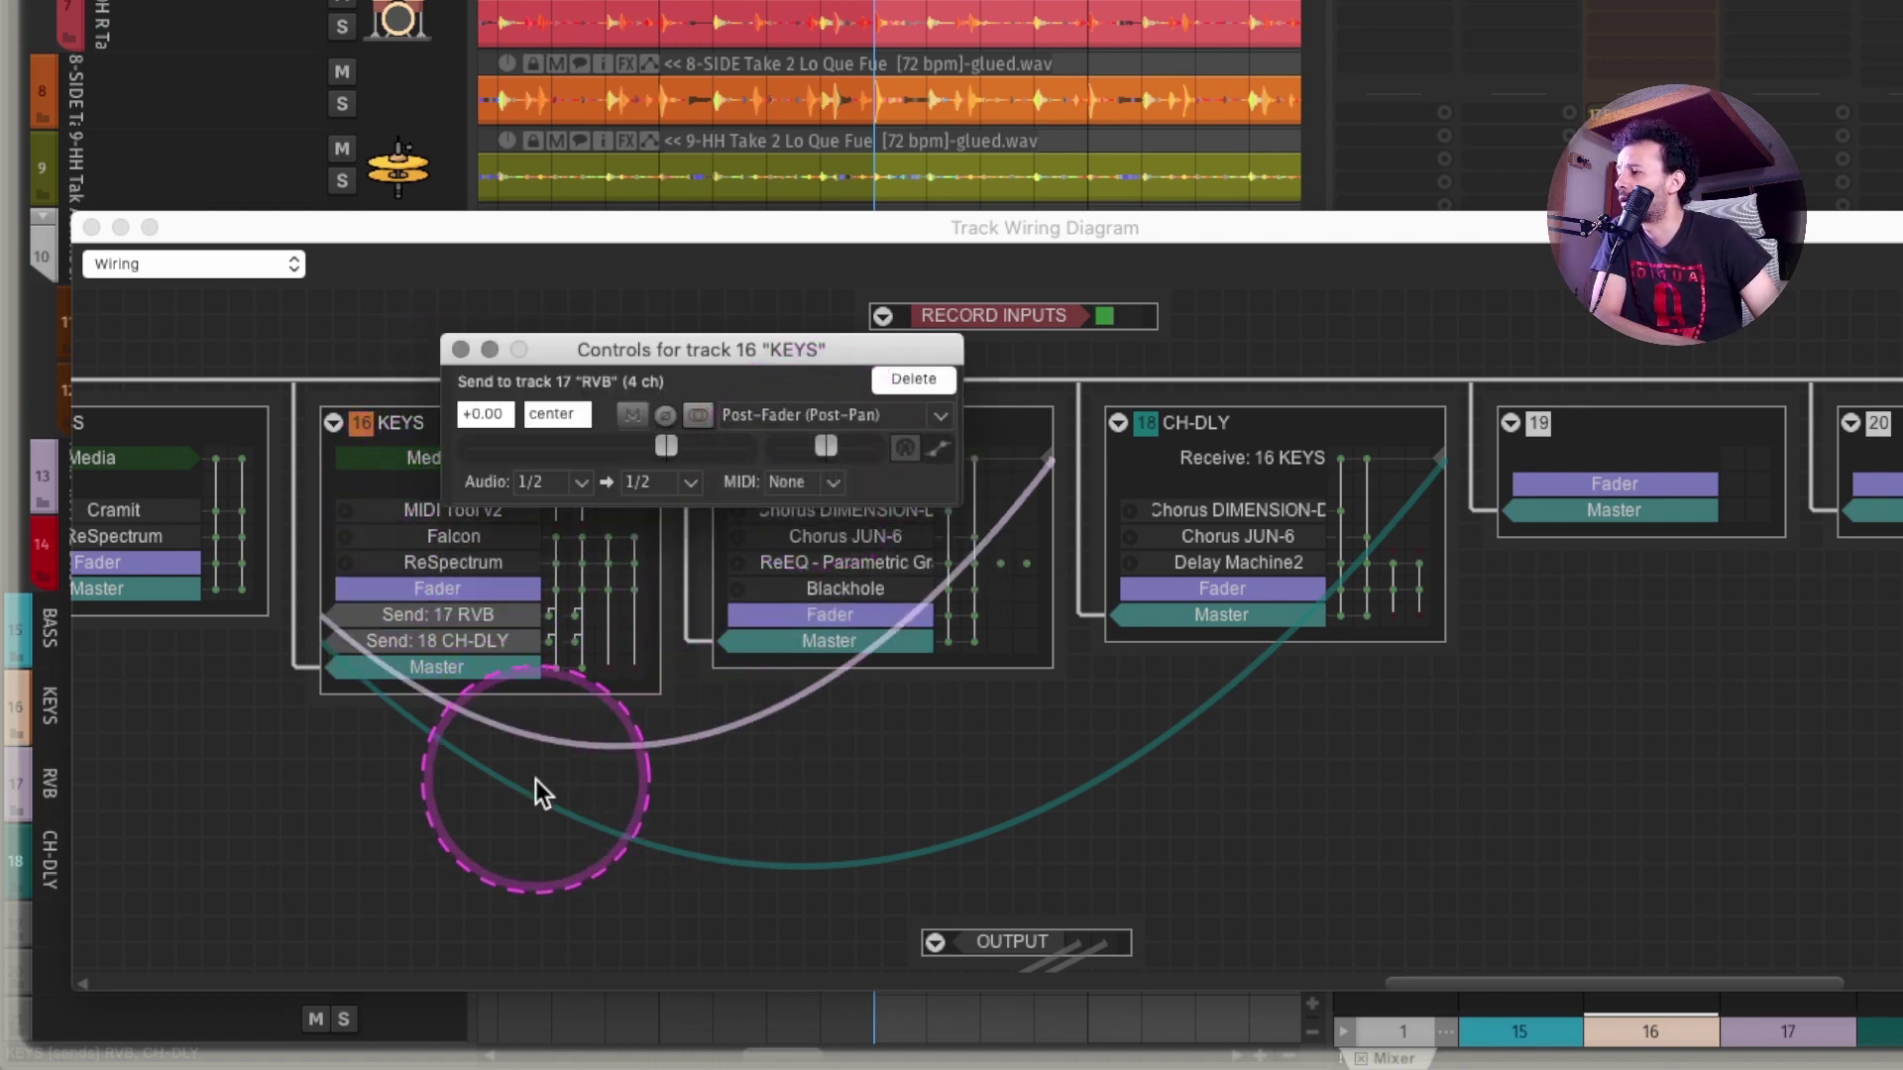
click(377, 840)
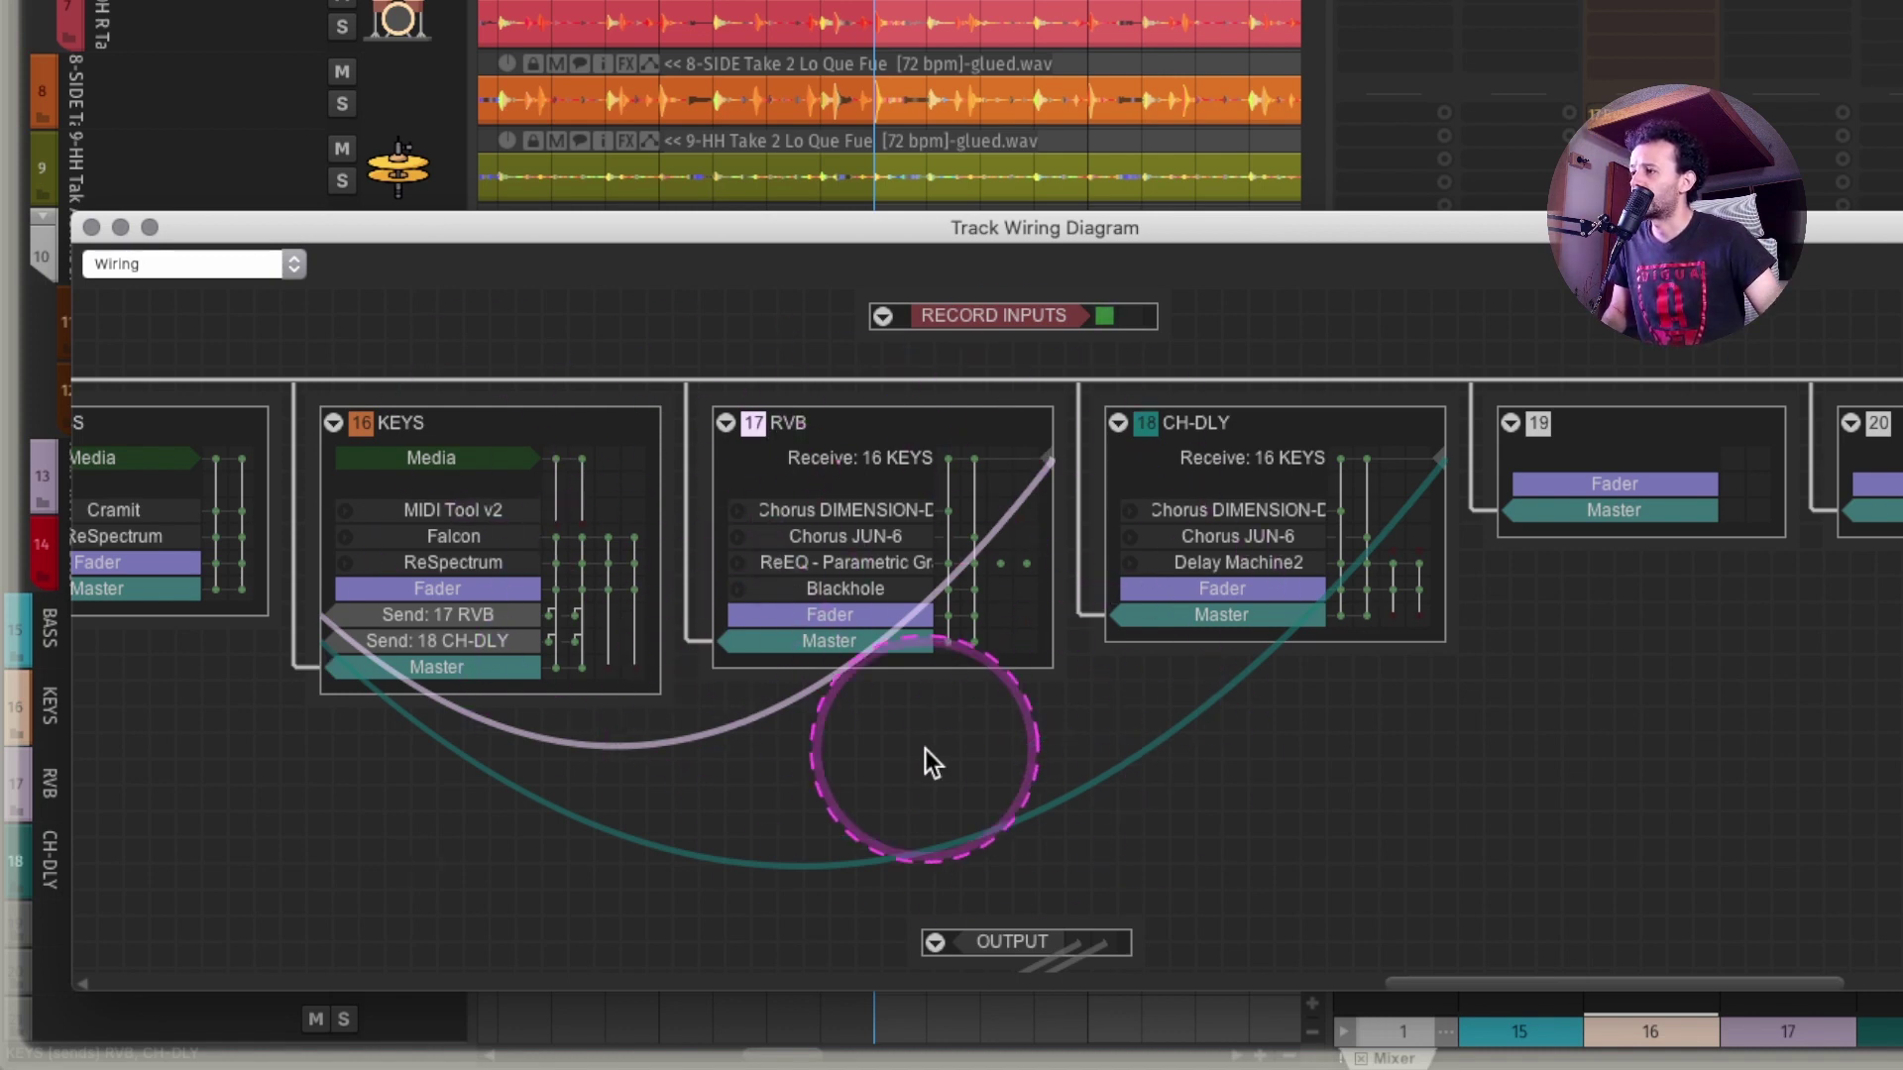
click(92, 227)
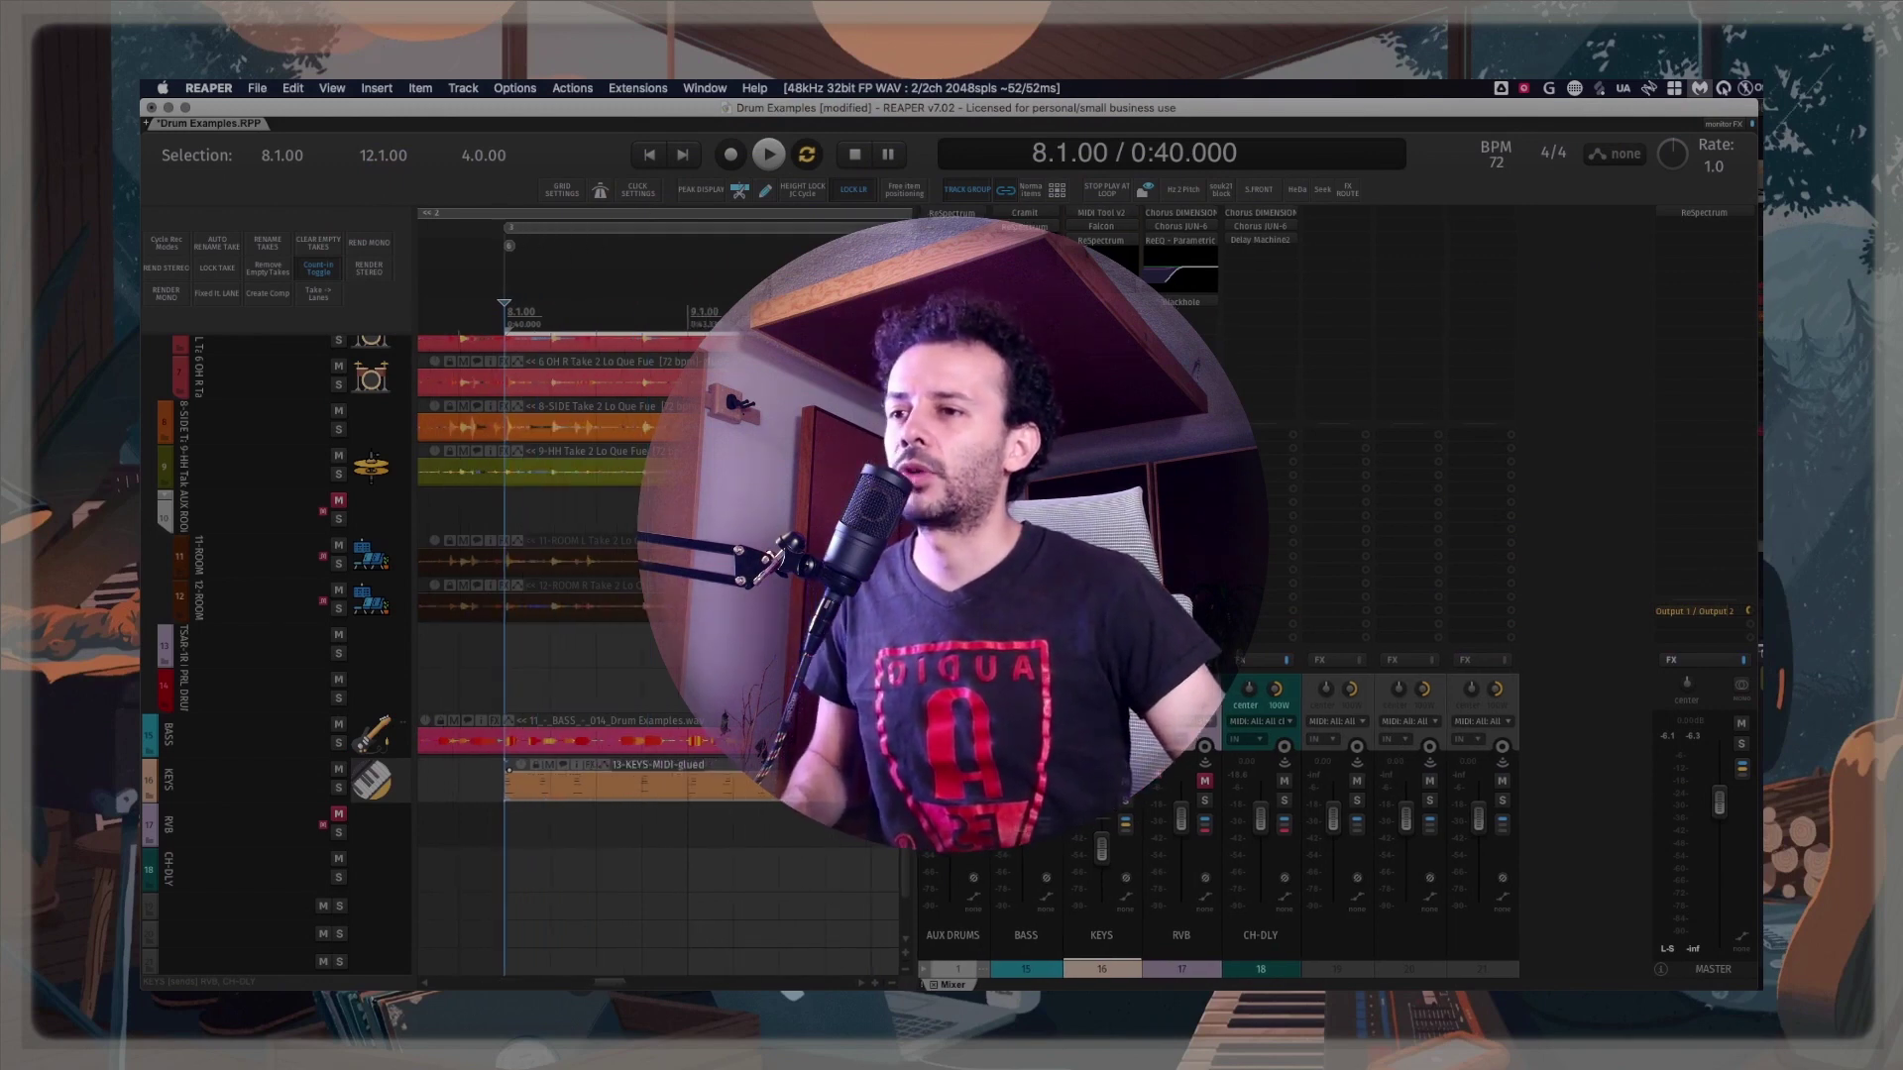
Delete the three empty tracks 19, 20 and 21 that follow the CH-DLY track
drag(913, 594, 982, 595)
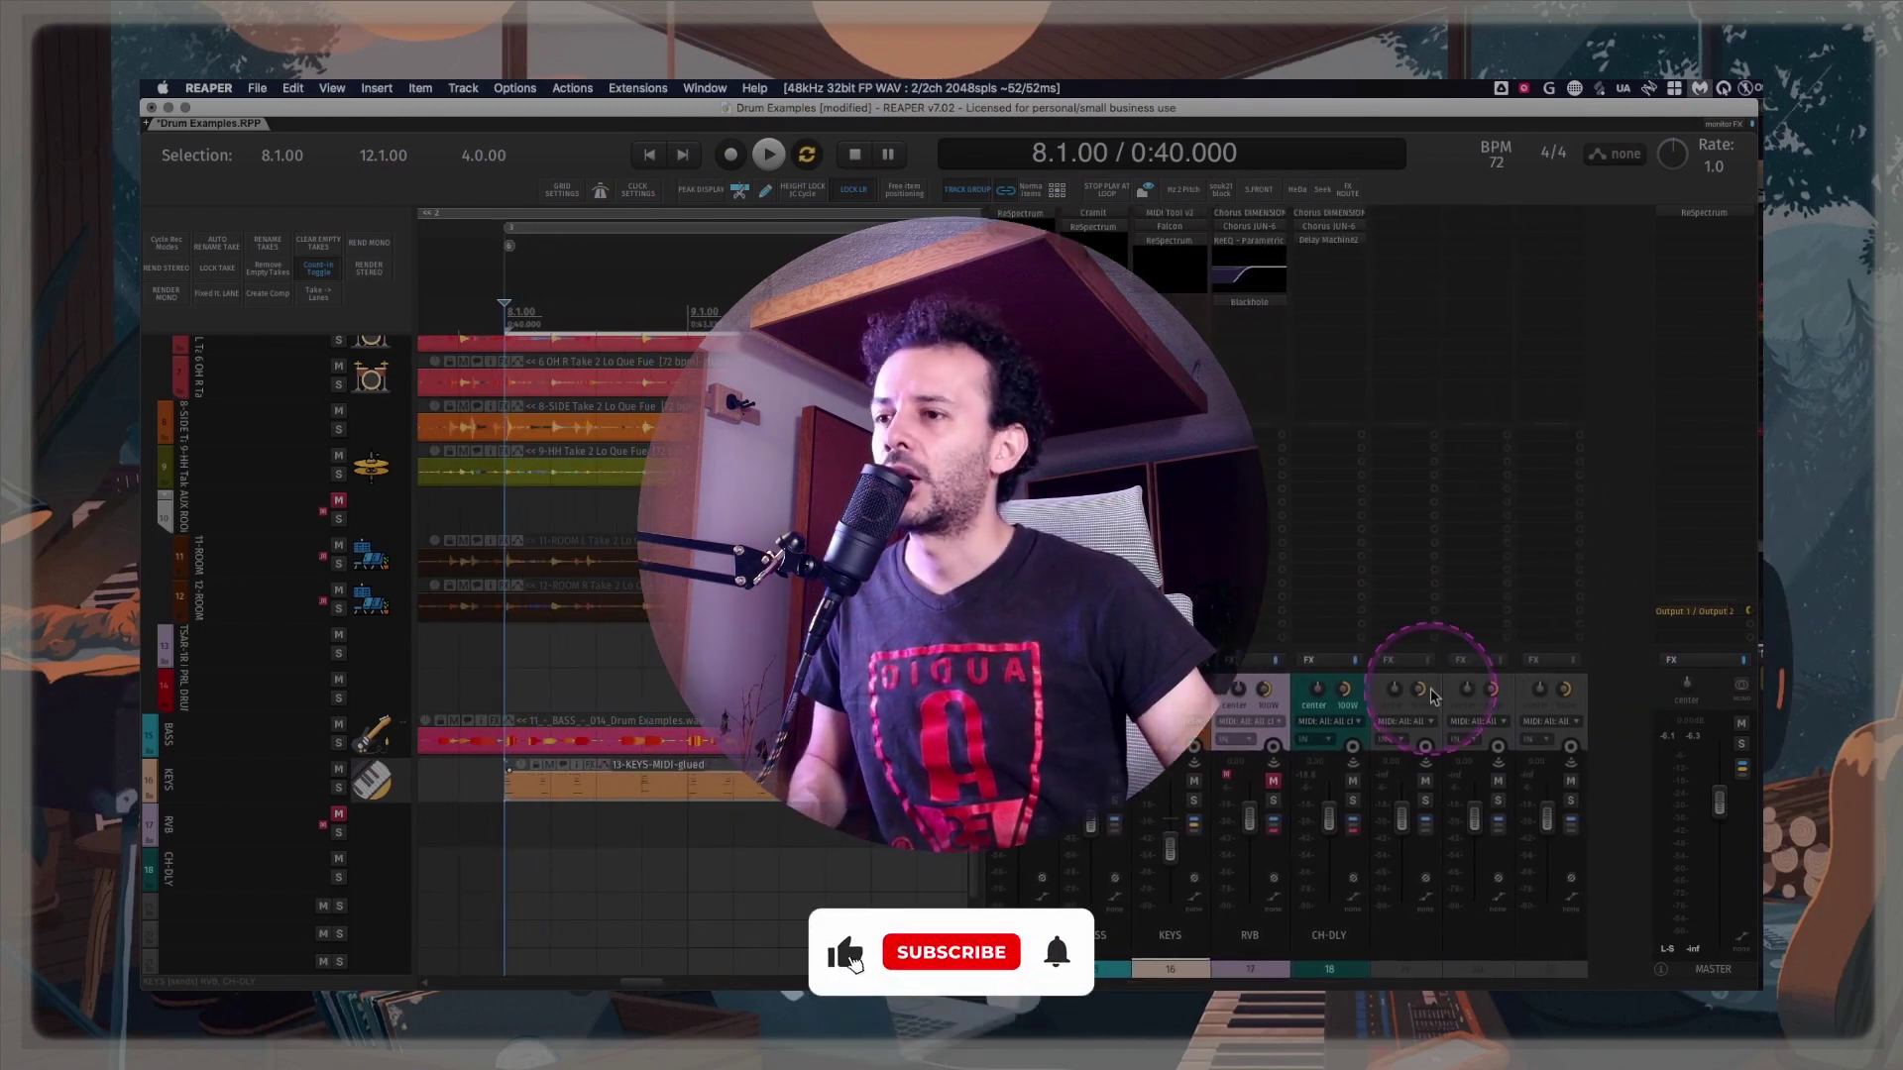
click(1433, 697)
shift+click(1529, 696)
key(Delete)
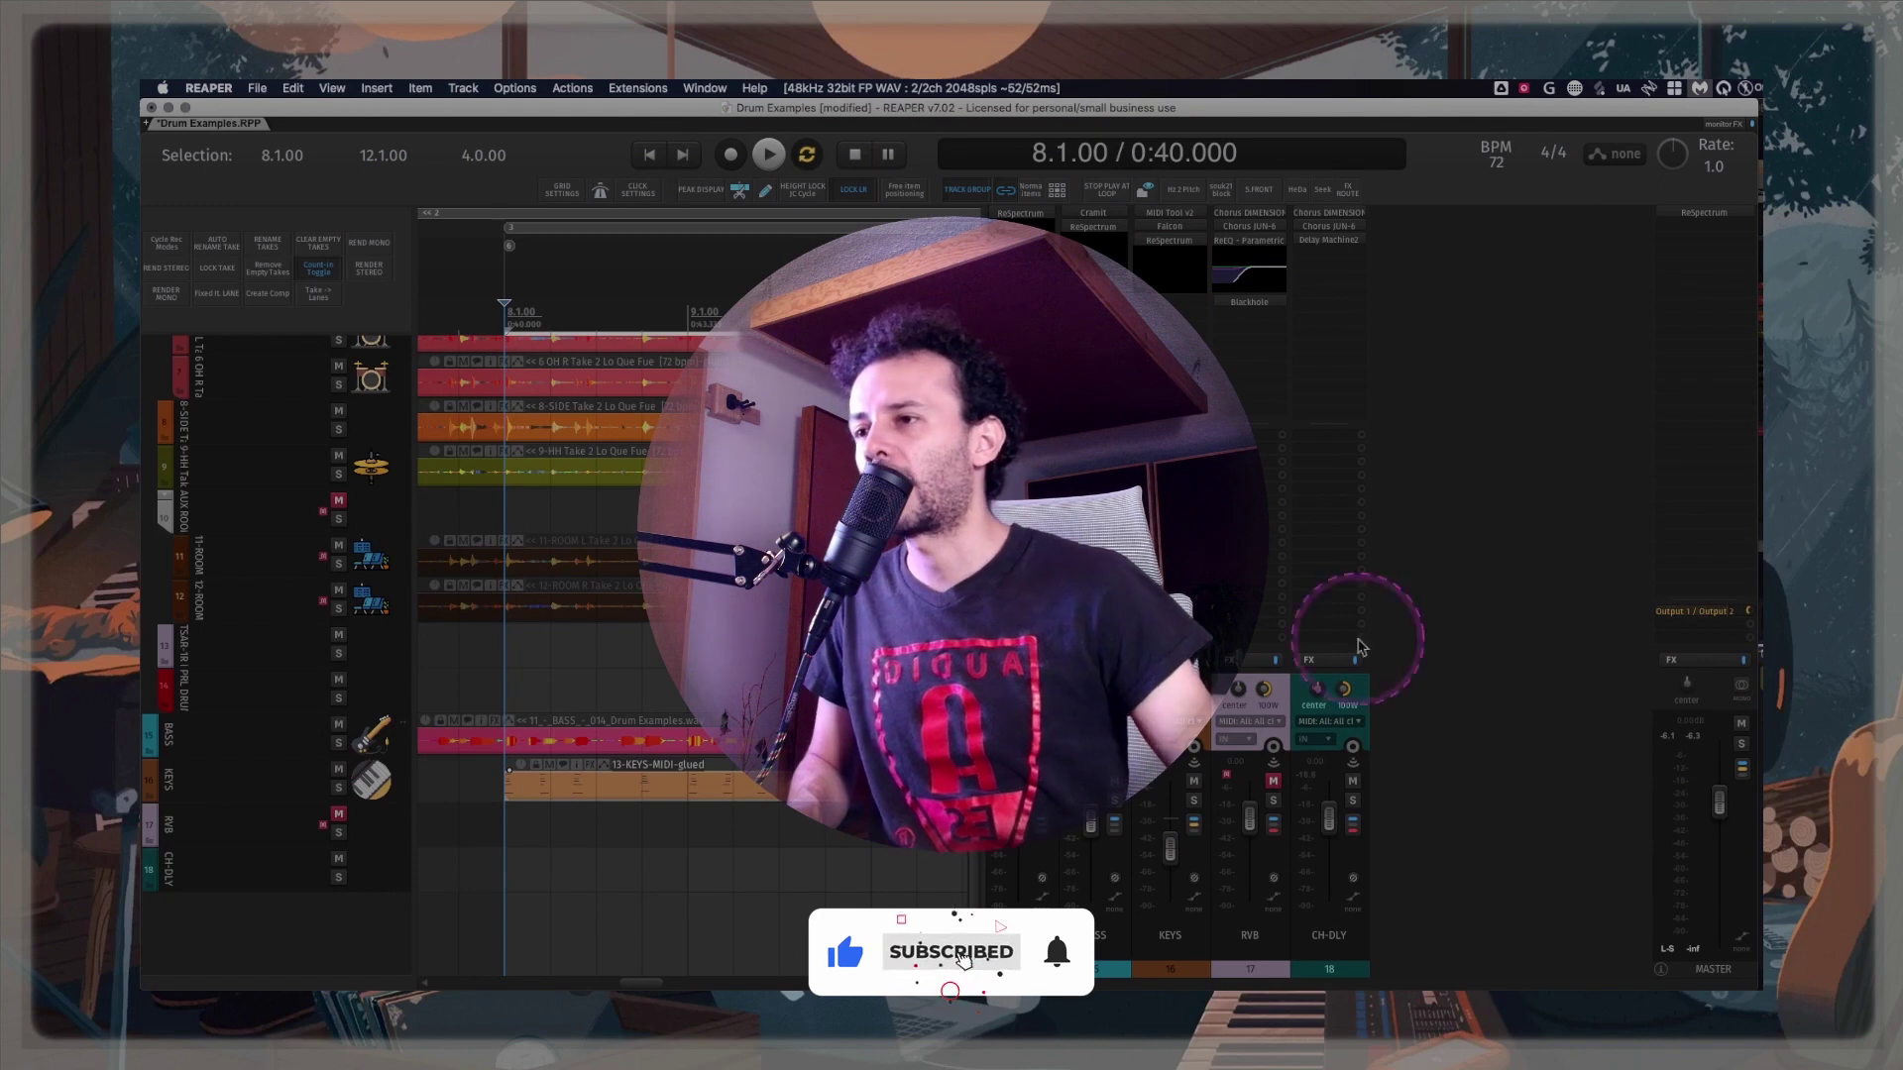
Narrow the docked mixer to fit the channels from AUX DRUMS to CH-DLY and zoom out the arrange timeline
drag(979, 617, 1253, 616)
scroll(1068, 605, down, 3)
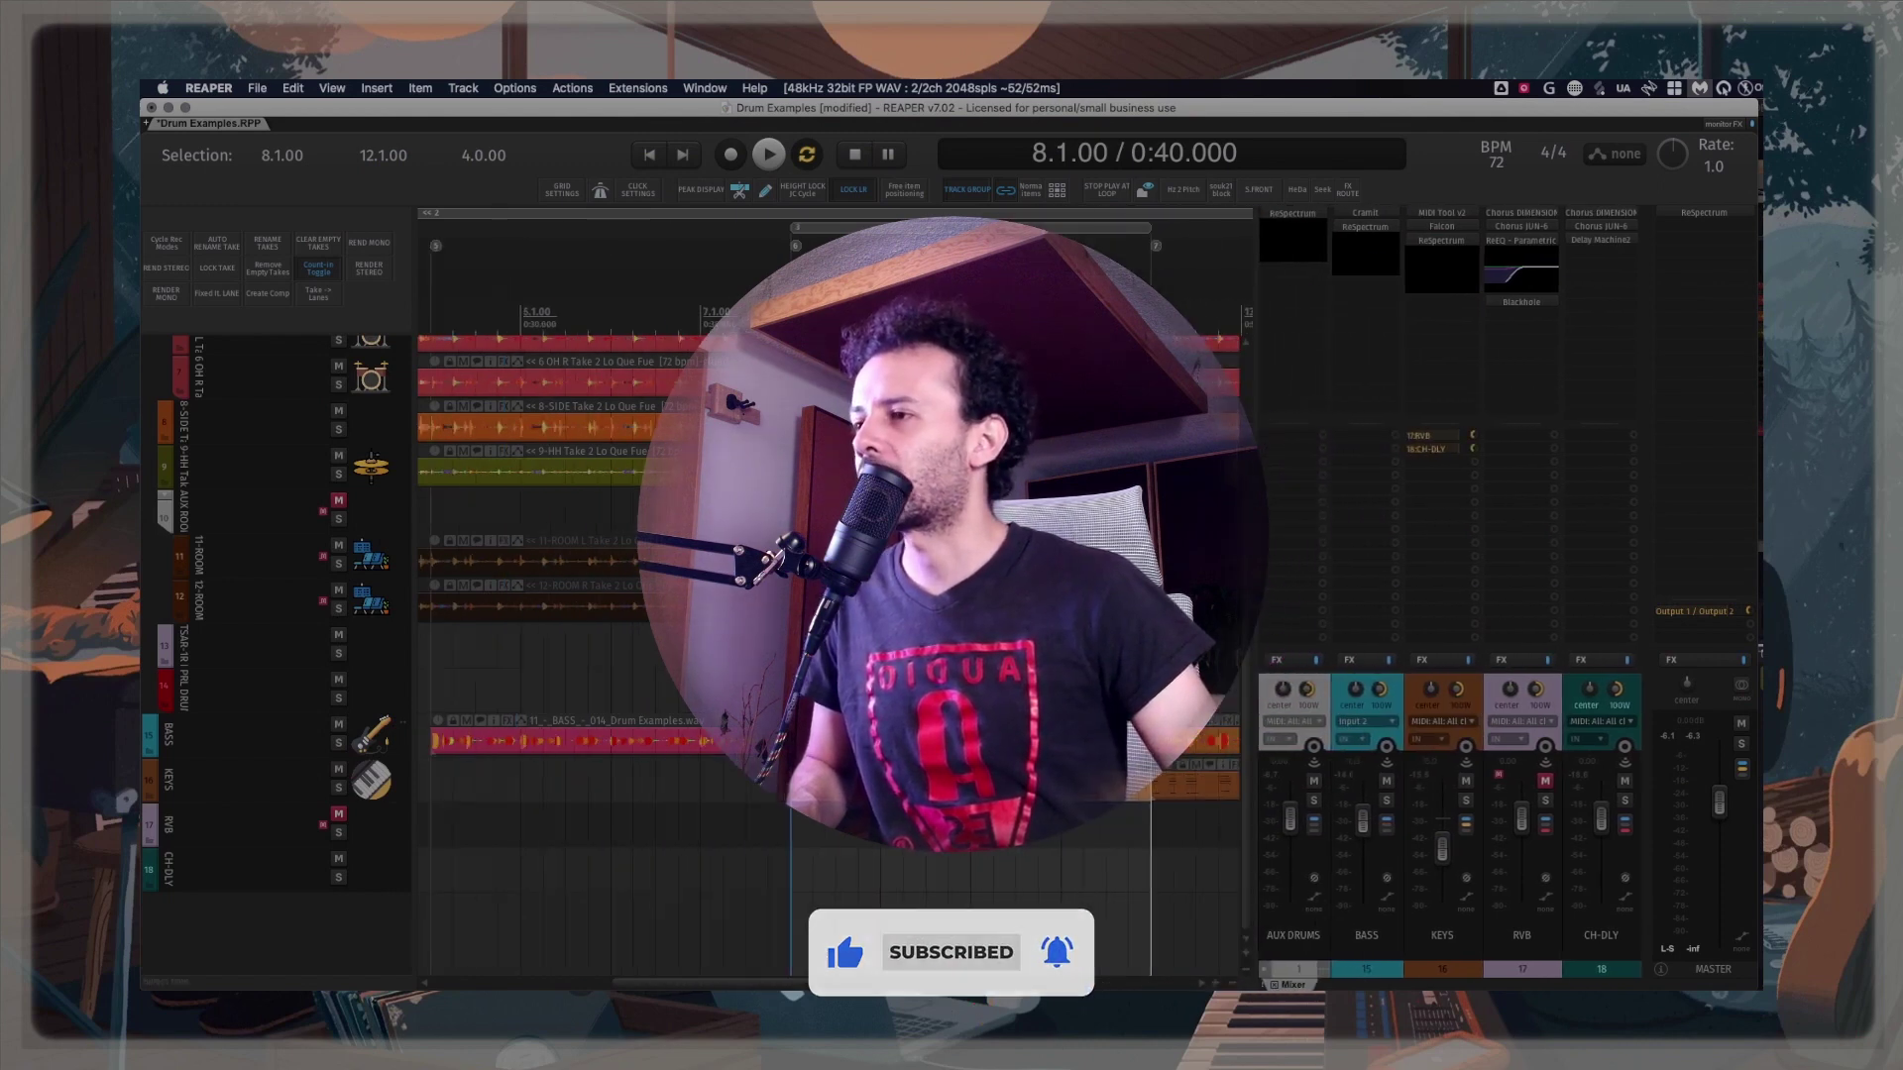
scroll(1016, 604, down, 3)
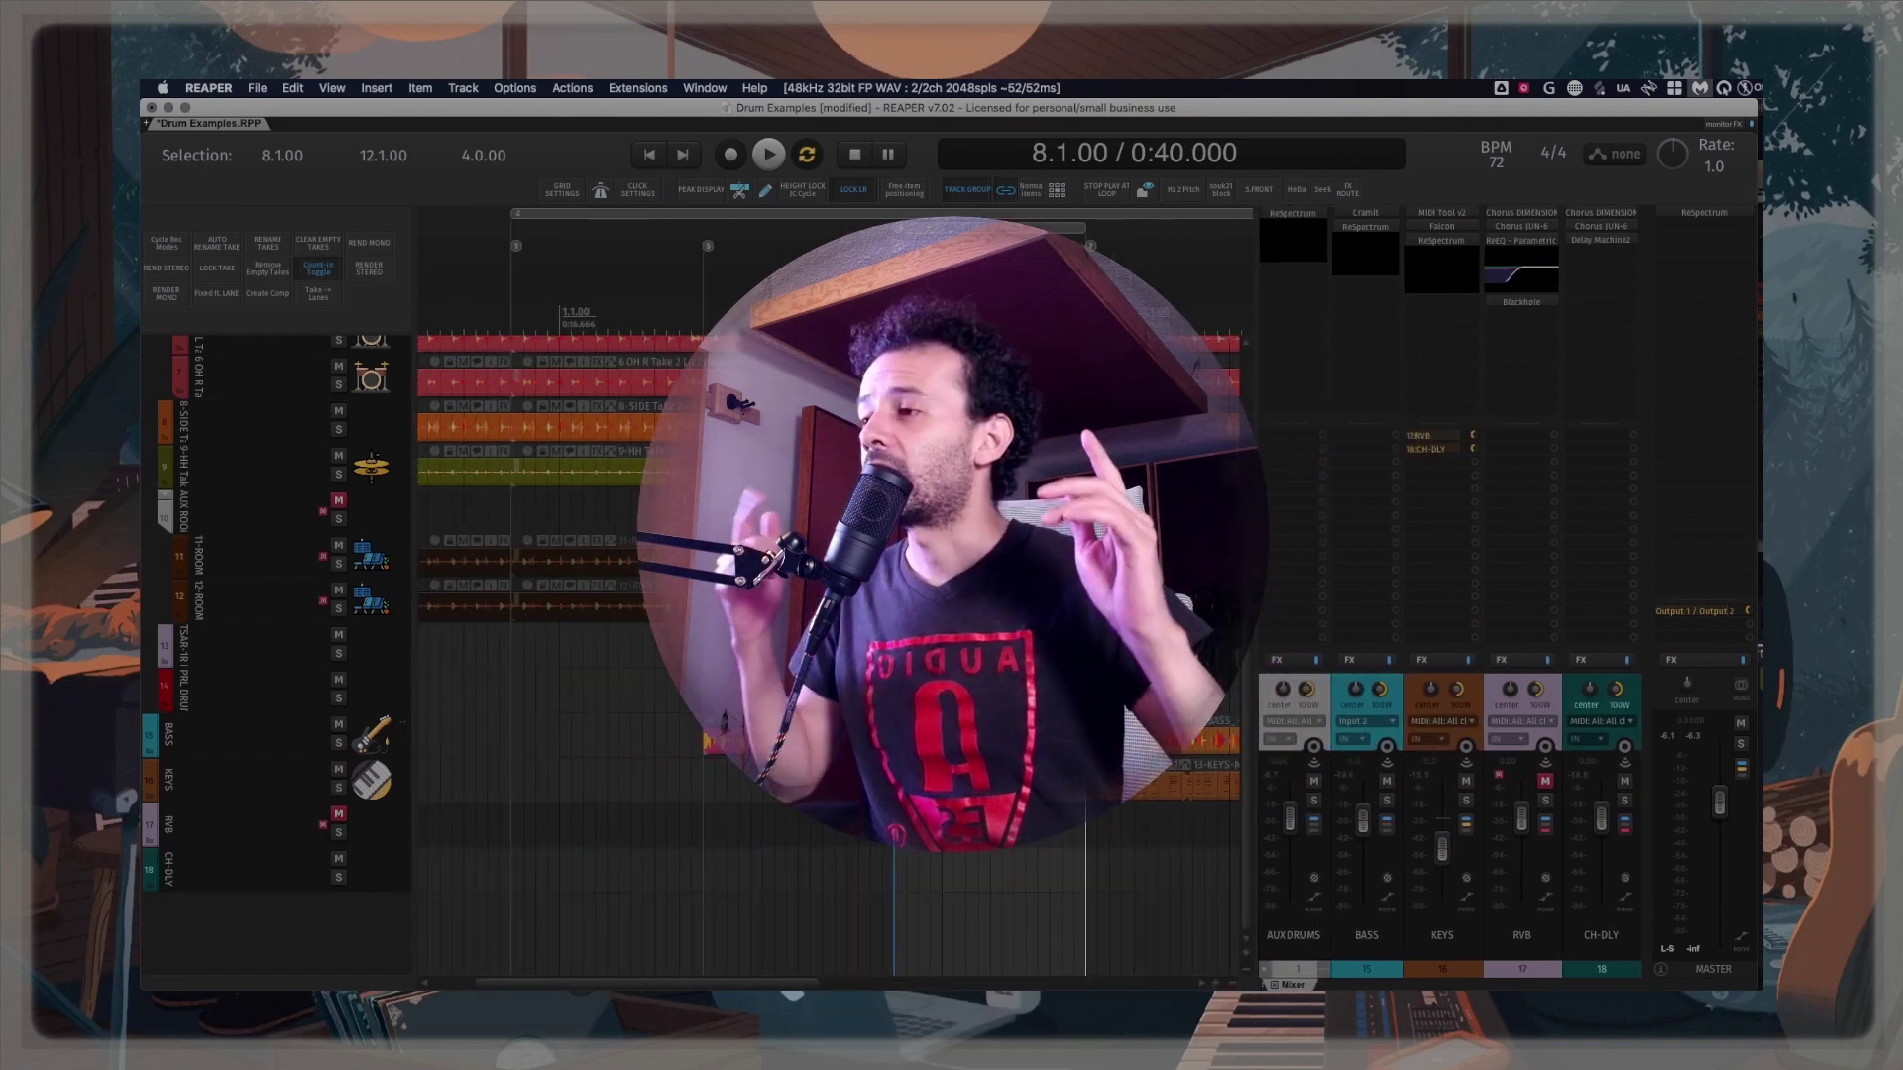